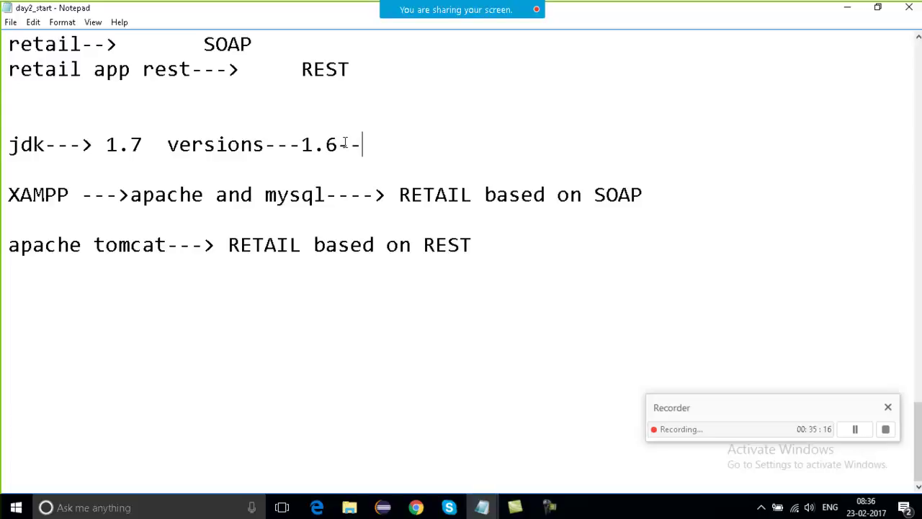
# Complete the arrow after 1.6 in the jdk line with ">", and highlight the 1.6 version and the word XAMPP.
pyautogui.write('>')
pyautogui.moveTo(350, 145); pyautogui.dragTo(279, 128)
pyautogui.click(224, 121)
pyautogui.moveTo(333, 145); pyautogui.dragTo(303, 144)
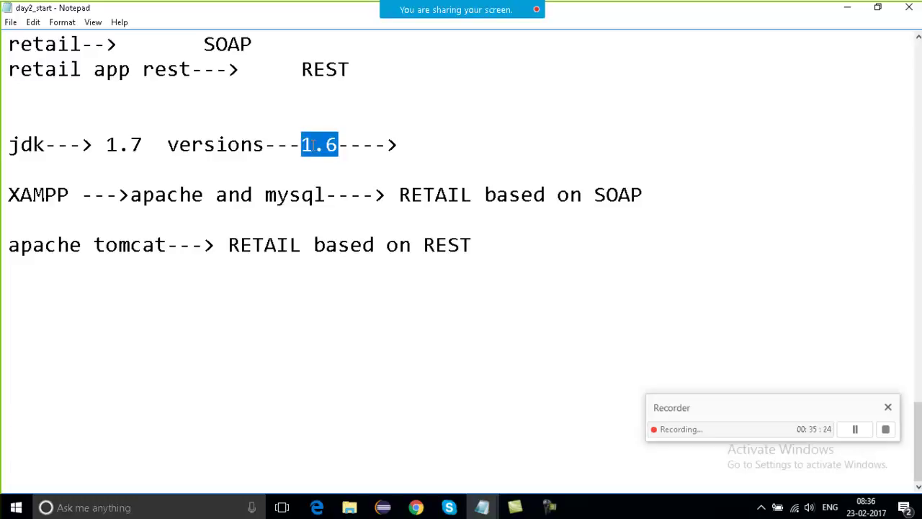
pyautogui.moveTo(71, 186); pyautogui.dragTo(10, 181)
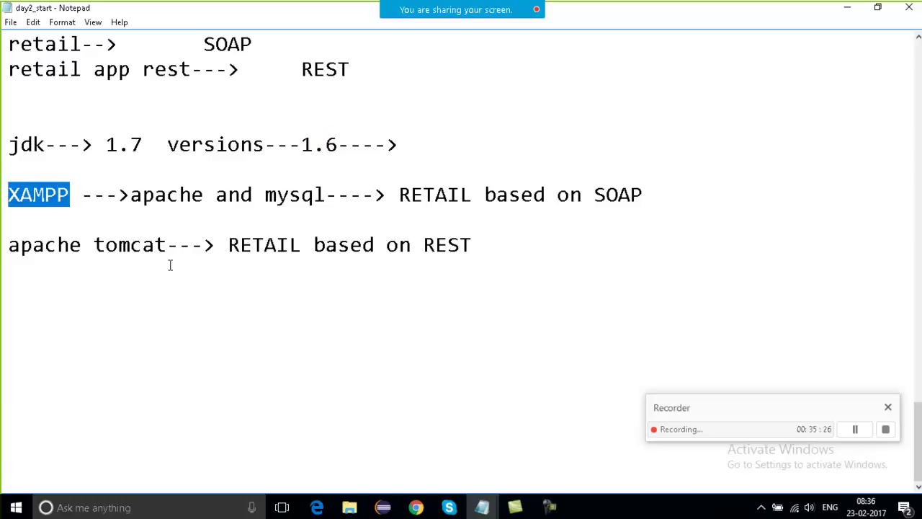
# Switch to File Explorer and open the softwares folder inside Day2.
pyautogui.hotkey('alt', 'Tab')
pyautogui.hotkey('alt', 'Tab')
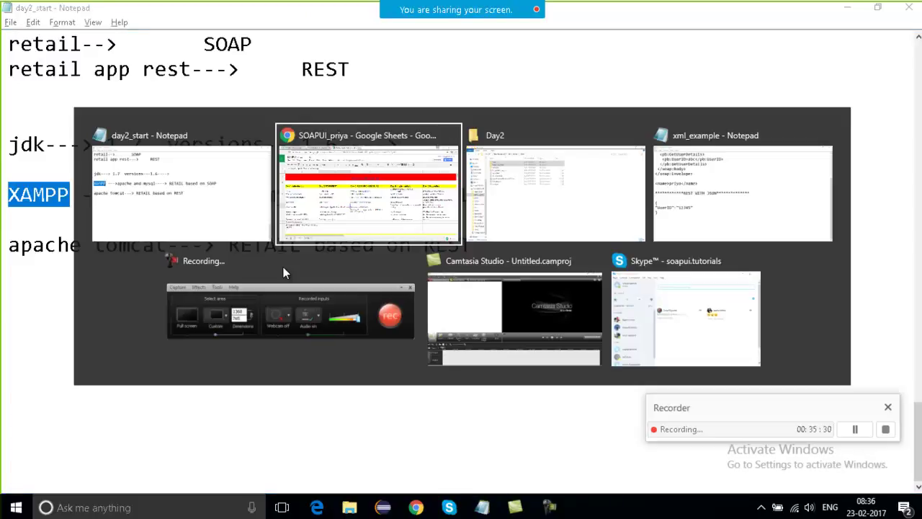
pyautogui.hotkey('alt', 'Tab')
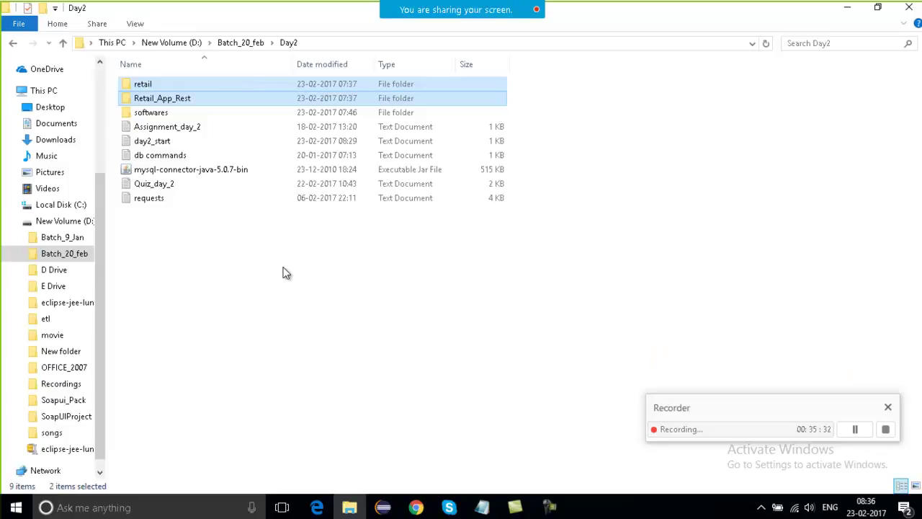
pyautogui.click(263, 198)
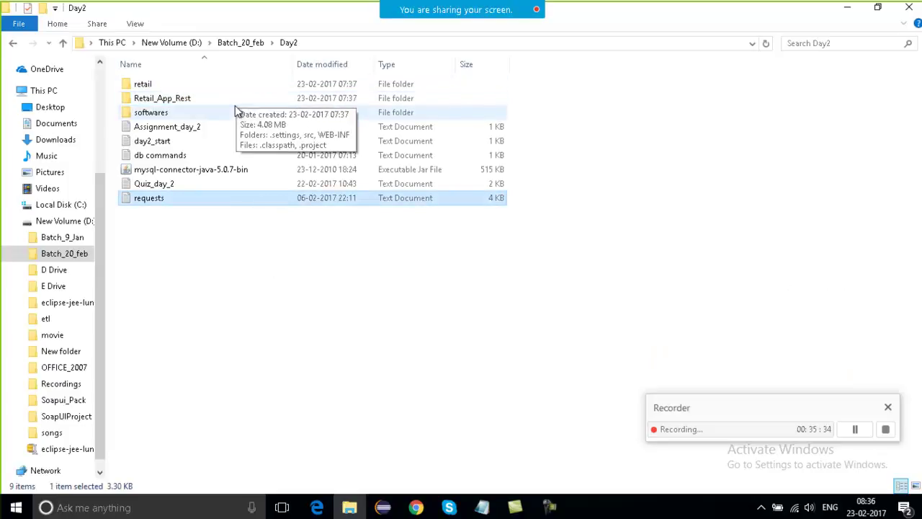
pyautogui.doubleClick(235, 113)
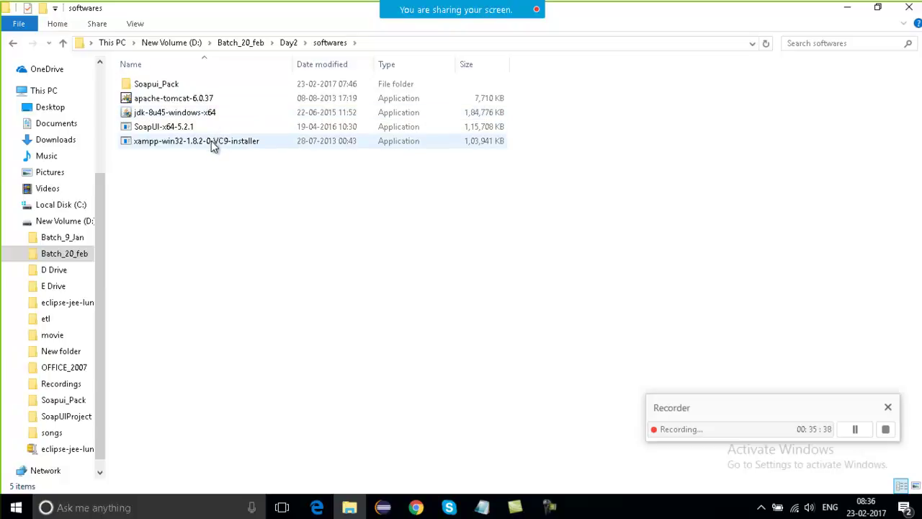
# Examine the jdk, Apache Tomcat, XAMPP and SoapUI installers in the softwares folder.
pyautogui.click(206, 117)
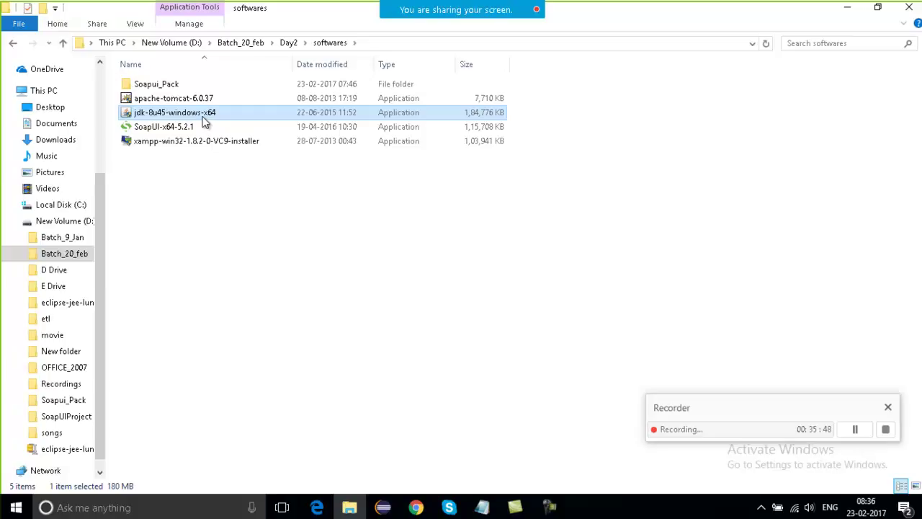
pyautogui.click(206, 98)
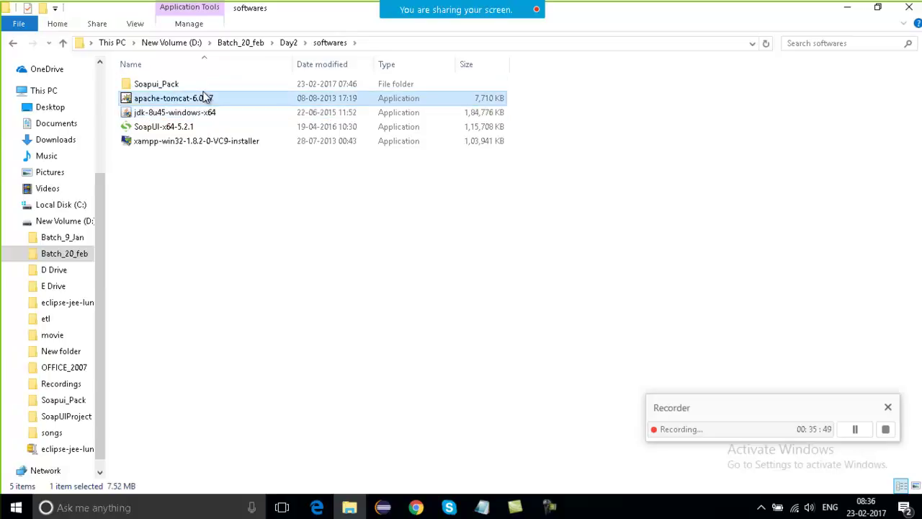
pyautogui.click(206, 141)
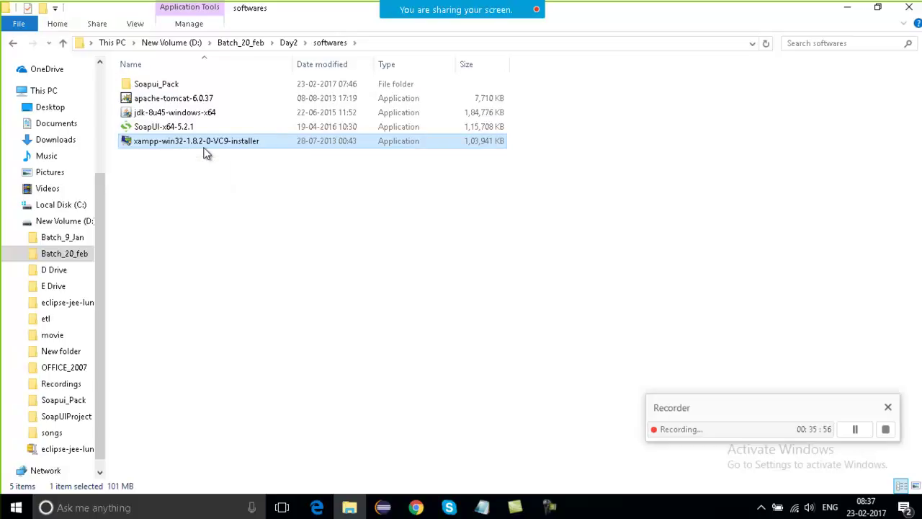
pyautogui.press('F2')
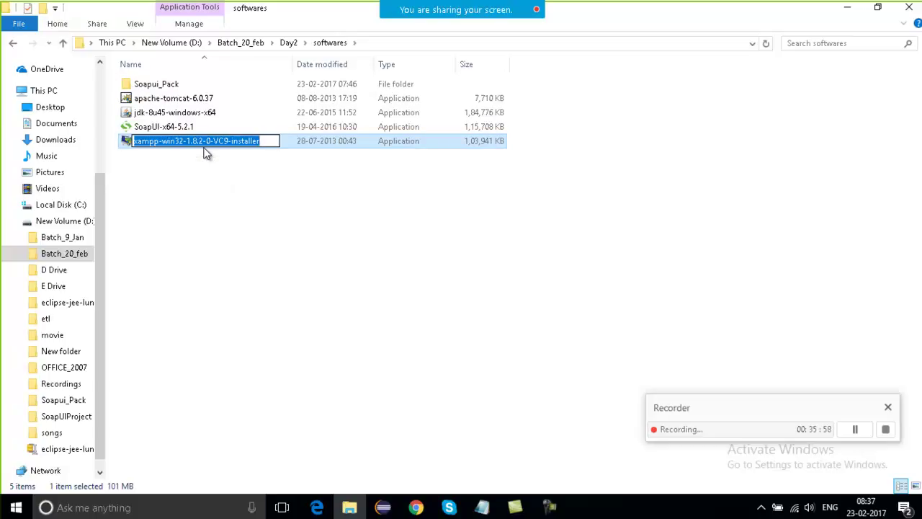
pyautogui.click(275, 170)
pyautogui.click(182, 144)
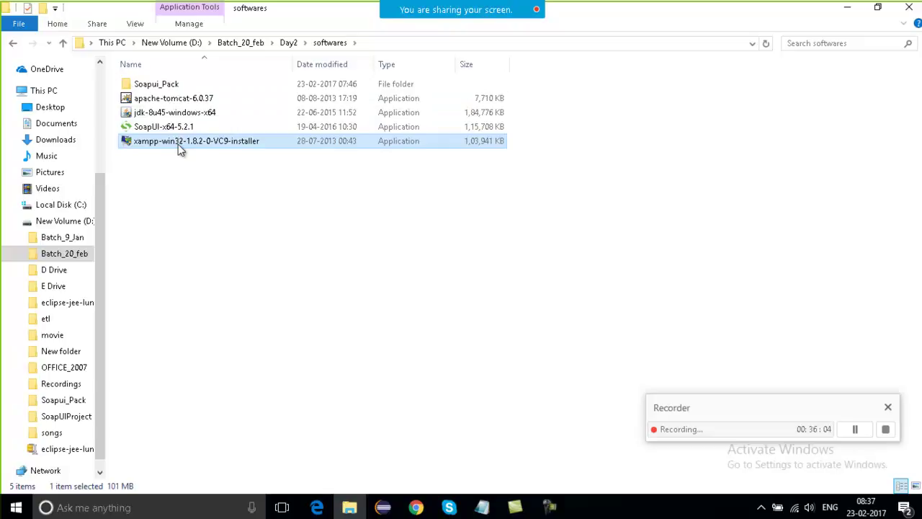
pyautogui.click(180, 131)
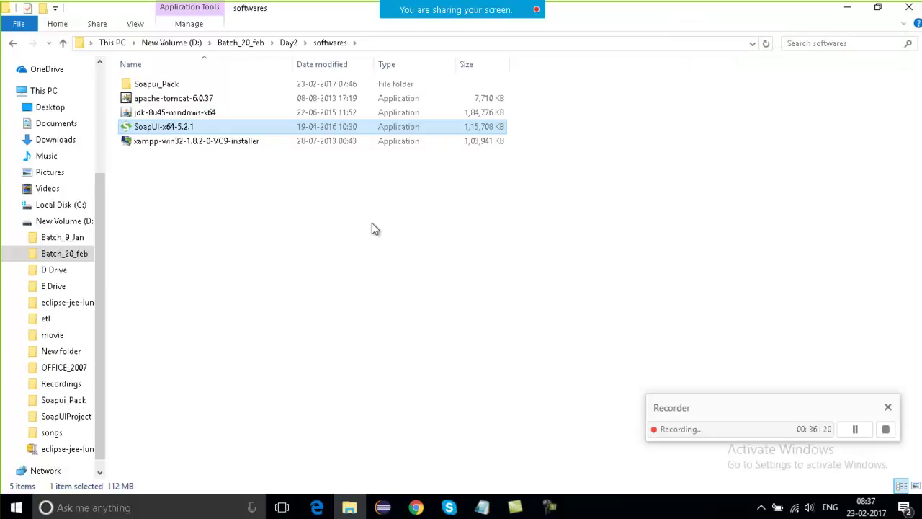
pyautogui.click(358, 194)
pyautogui.click(239, 142)
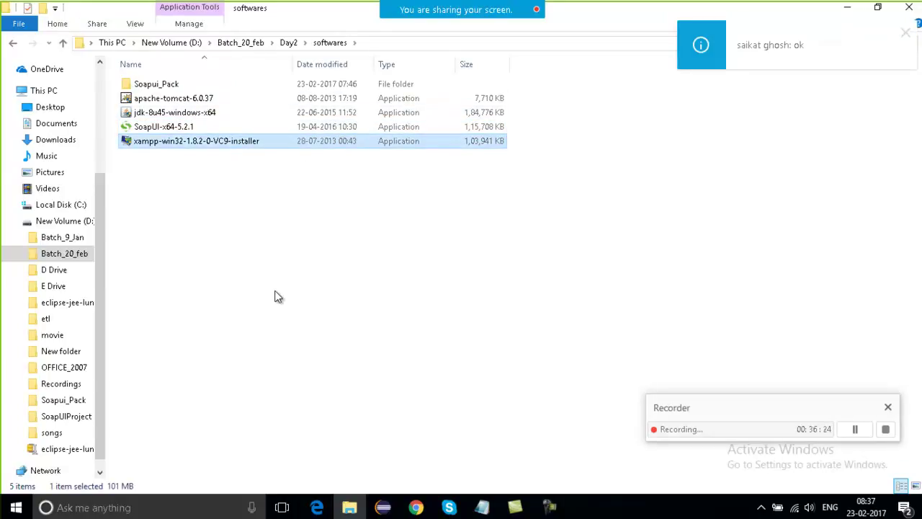
# Return to the day2_start notes in Notepad and review the jdk, XAMPP and apache tomcat lines by highlighting them.
pyautogui.click(350, 508)
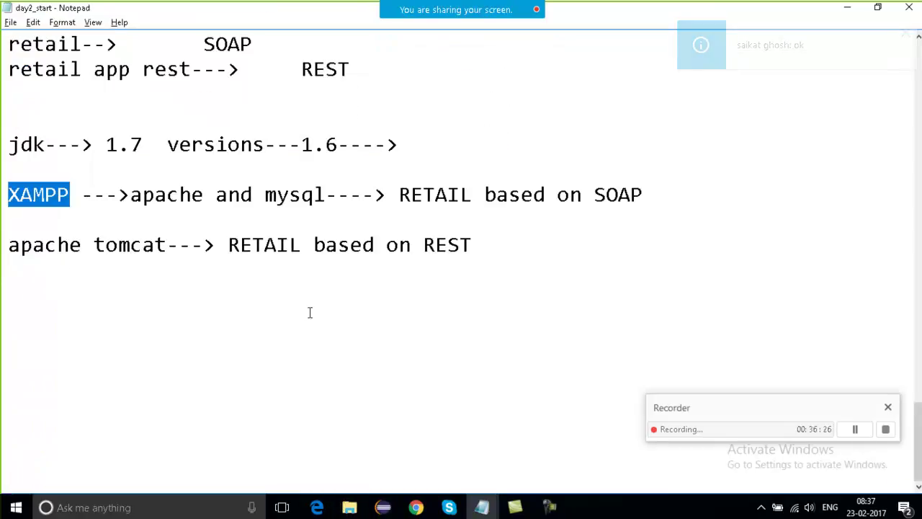
pyautogui.moveTo(439, 304); pyautogui.dragTo(500, 309)
pyautogui.click(167, 116)
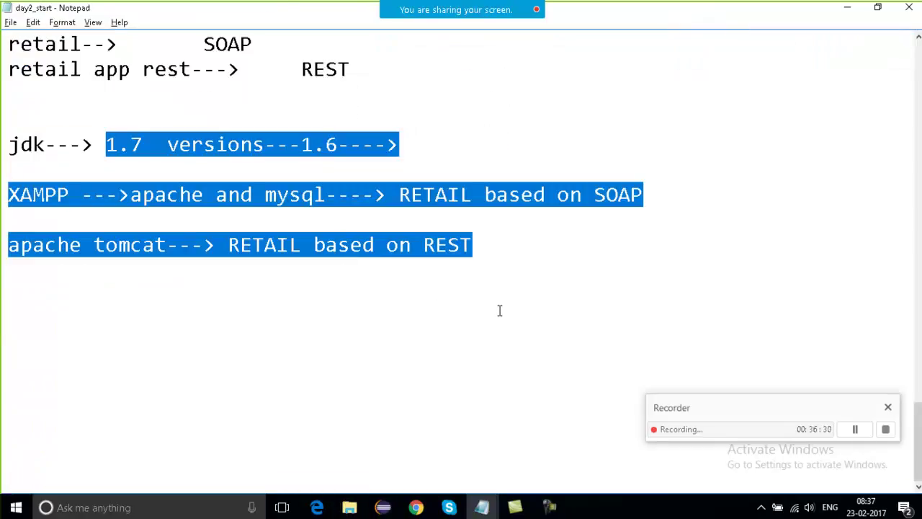
pyautogui.click(469, 306)
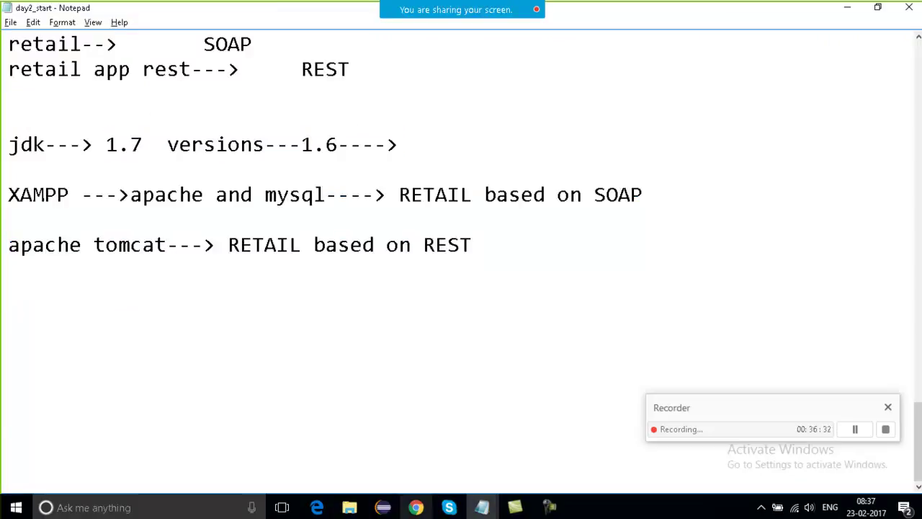
# Switch to the SOAPUI course spreadsheet in Chrome, widen column B, and select the "Database setup for app" topic under Day 2.
pyautogui.click(348, 507)
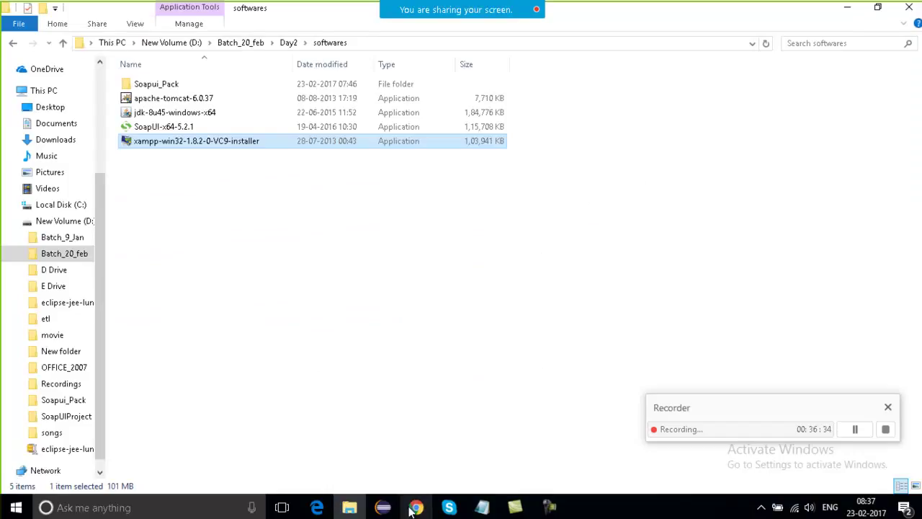
pyautogui.click(417, 507)
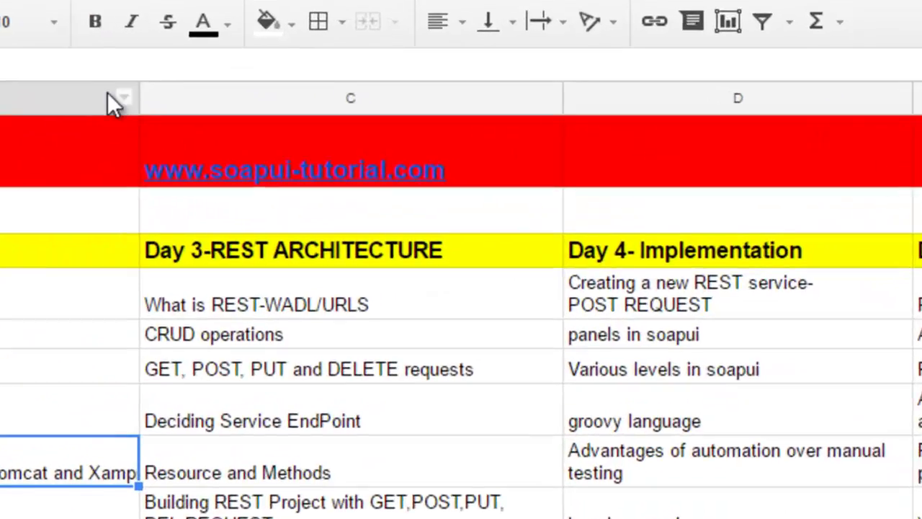
pyautogui.click(107, 92)
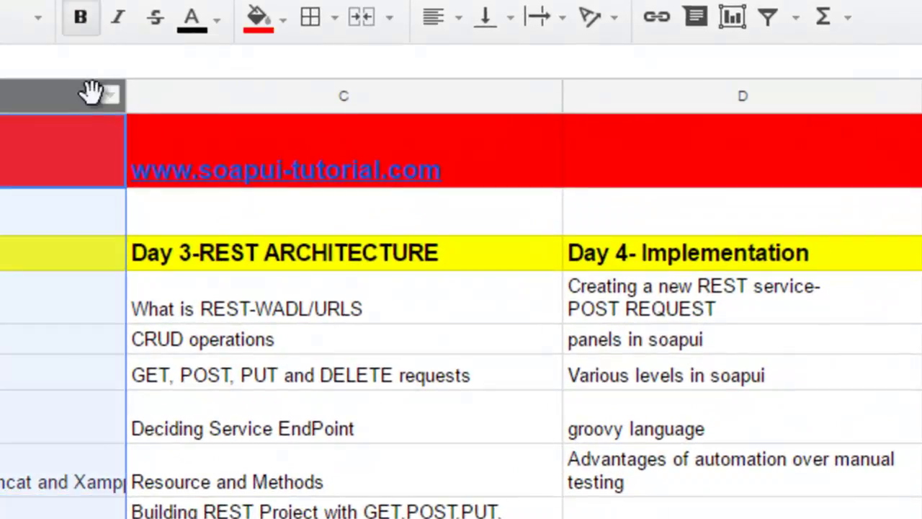
pyautogui.moveTo(137, 95); pyautogui.dragTo(226, 108)
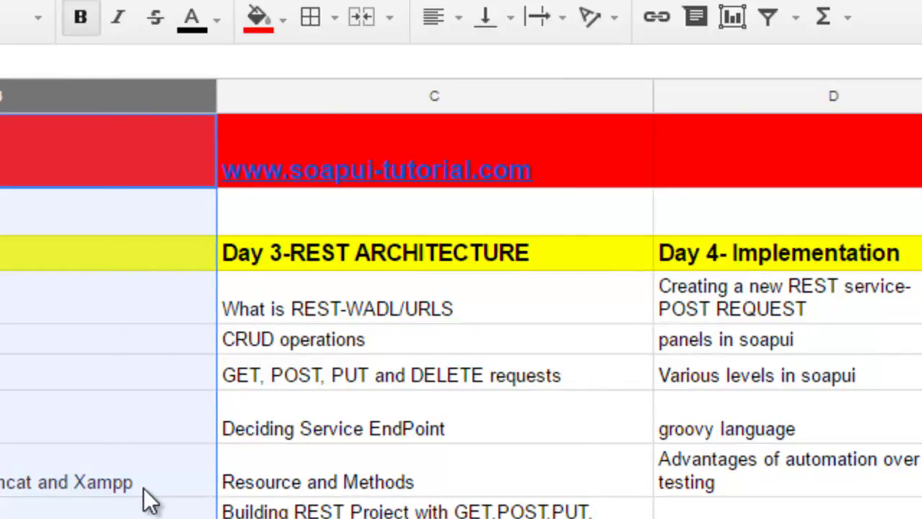
pyautogui.click(171, 102)
pyautogui.moveTo(214, 96); pyautogui.dragTo(173, 96)
pyautogui.click(10, 481)
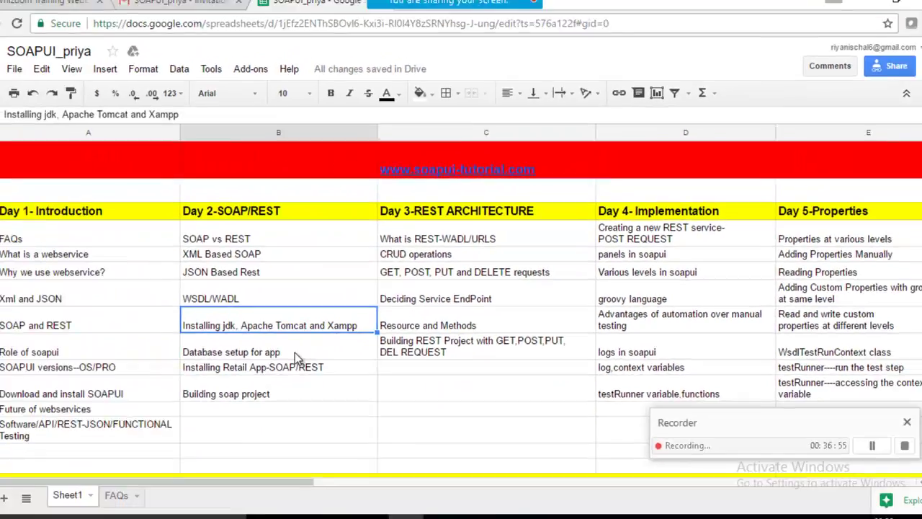
pyautogui.click(235, 340)
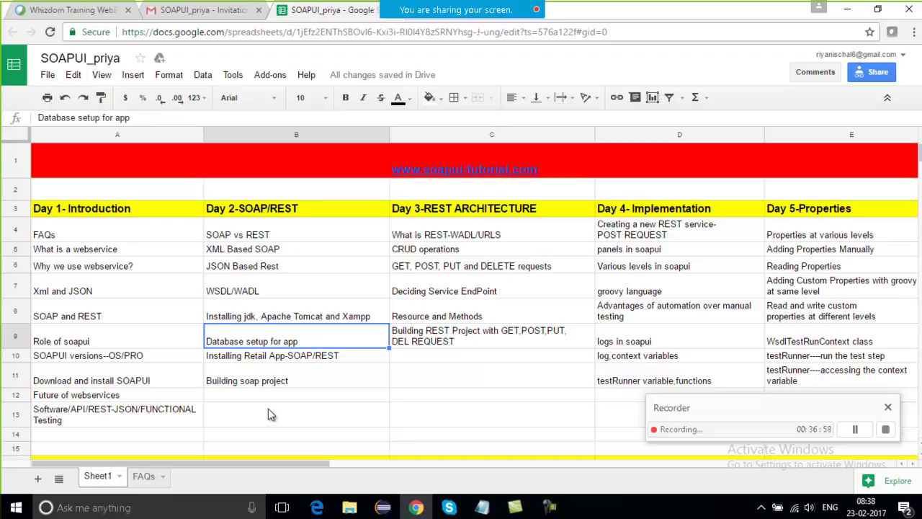
# Return to the Notepad notes and add the line "database---->" below the apache tomcat line.
pyautogui.hotkey('alt', 'Tab')
pyautogui.hotkey('alt', 'Tab')
pyautogui.click(157, 304)
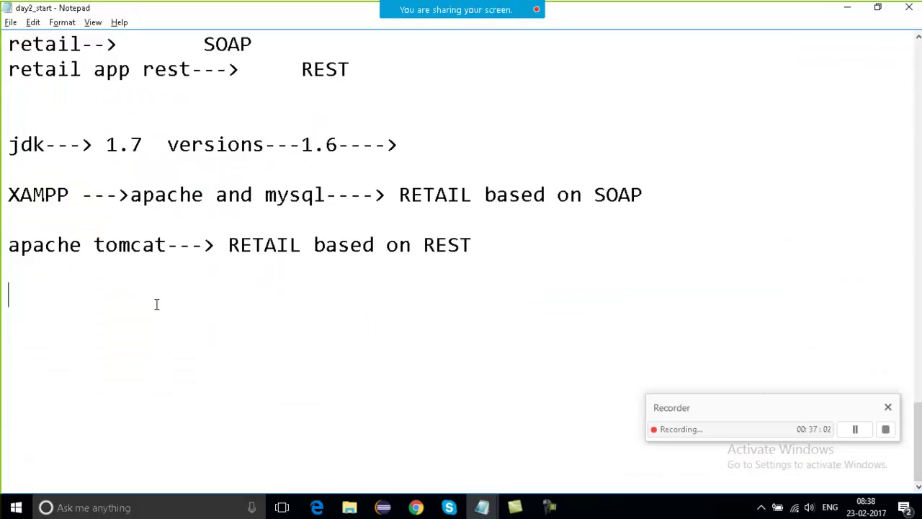
pyautogui.write('database')
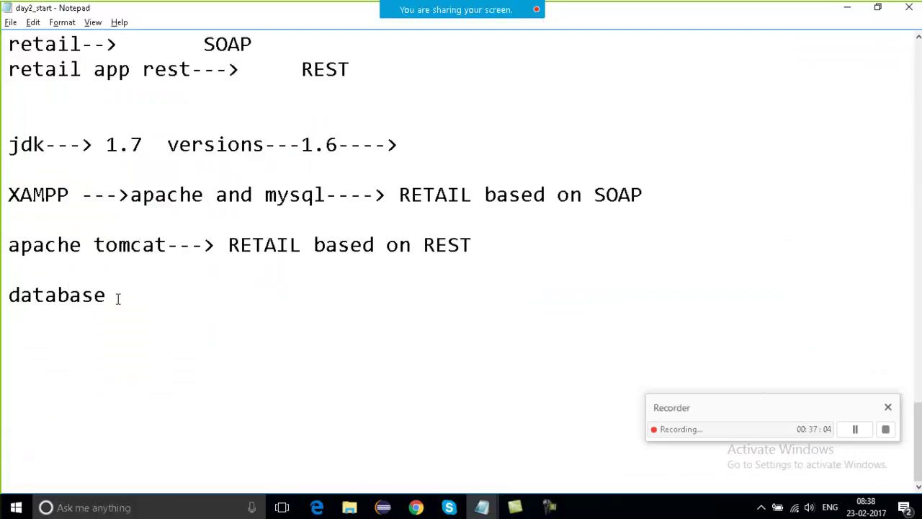
pyautogui.write('---->')
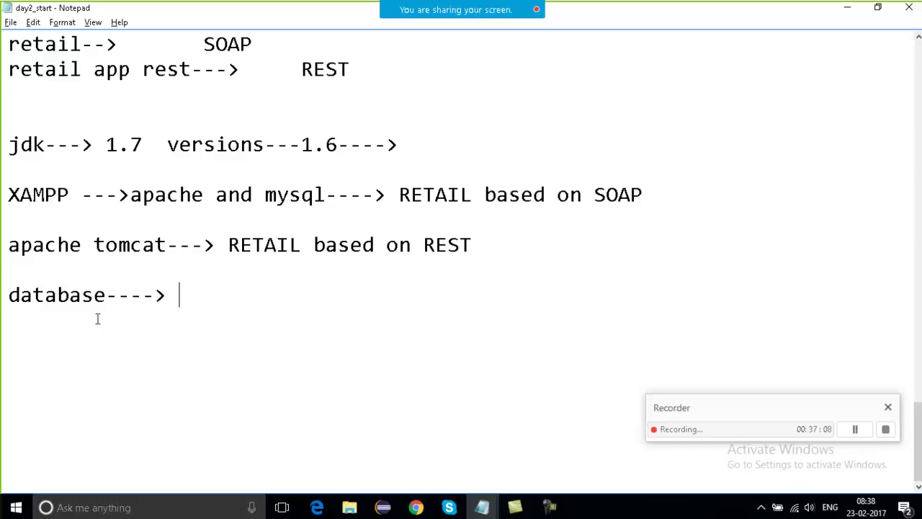
pyautogui.doubleClick(108, 303)
pyautogui.click(158, 295)
# Add the line "back end work---> read and write the data" below the database line, separated by a blank line.
pyautogui.press('Return')
pyautogui.press('Return')
pyautogui.write('back end')
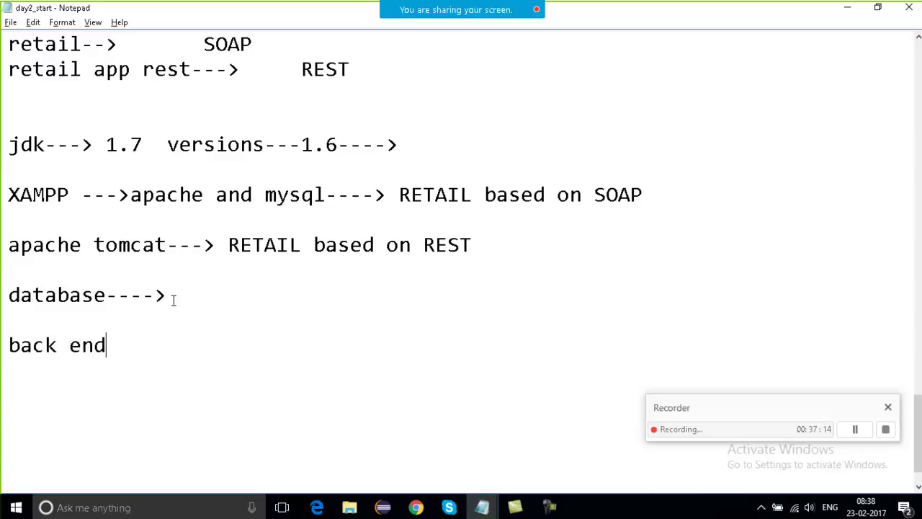
pyautogui.write(' o')
pyautogui.press('BackSpace')
pyautogui.write('work---> read a')
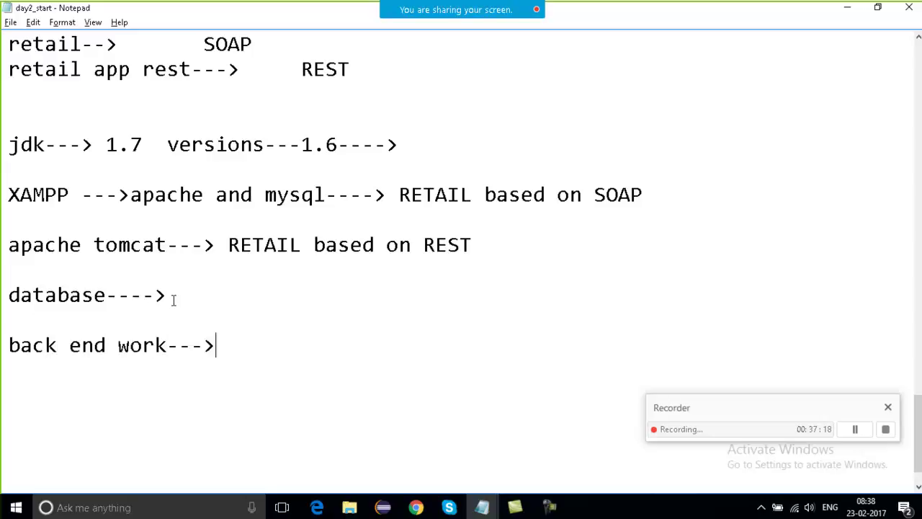
pyautogui.write('nd ')
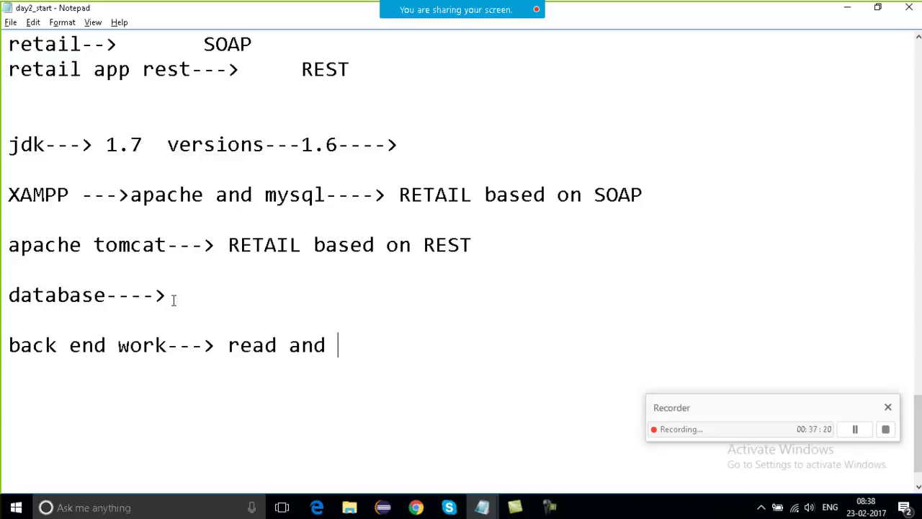
pyautogui.write('write the data')
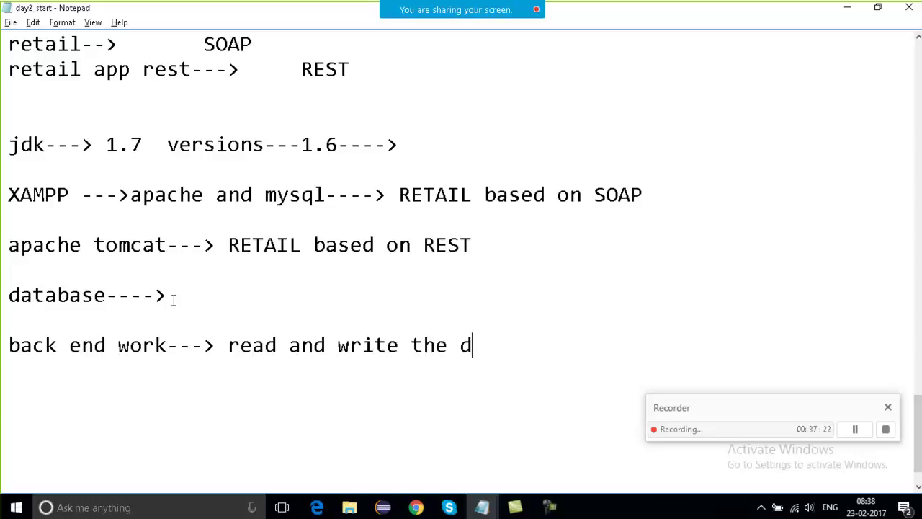
# Highlight the words write and read in turn in the back end work line.
pyautogui.moveTo(223, 344); pyautogui.dragTo(398, 345)
pyautogui.click(399, 345)
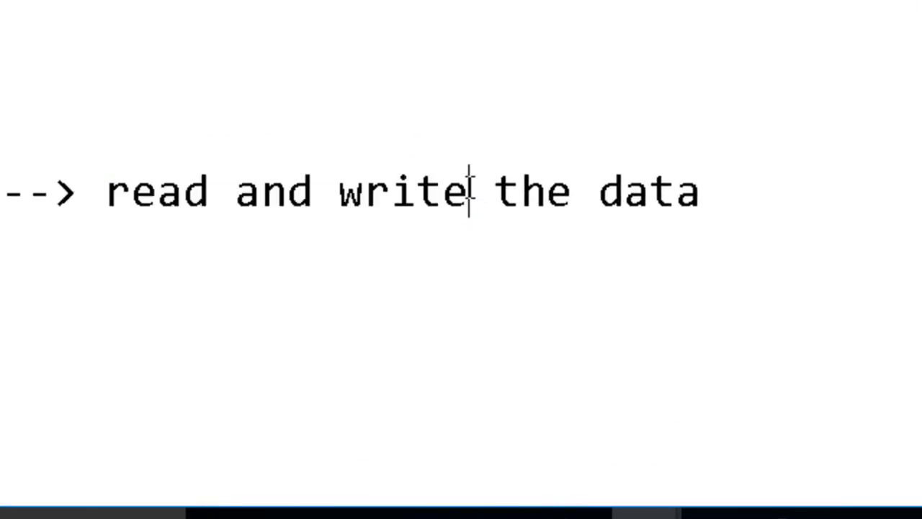
pyautogui.moveTo(470, 191); pyautogui.dragTo(369, 192)
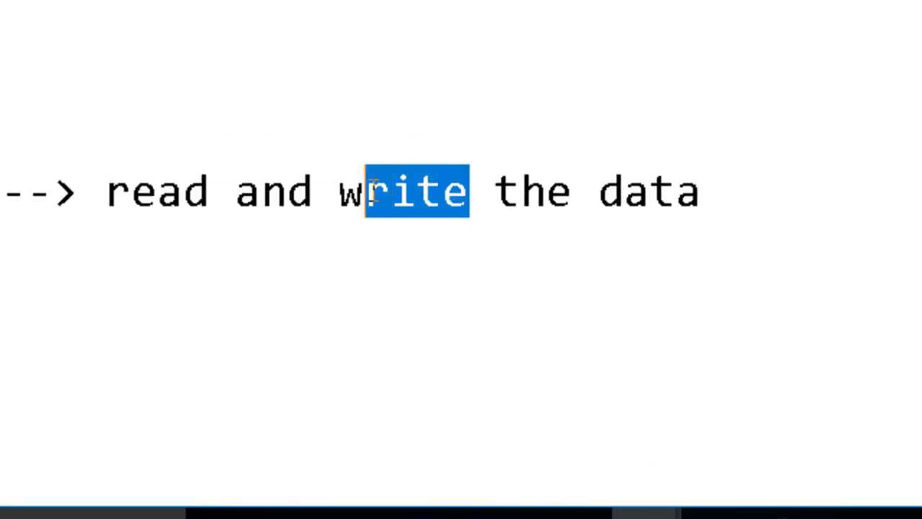
pyautogui.click(416, 191)
pyautogui.moveTo(471, 190); pyautogui.dragTo(313, 195)
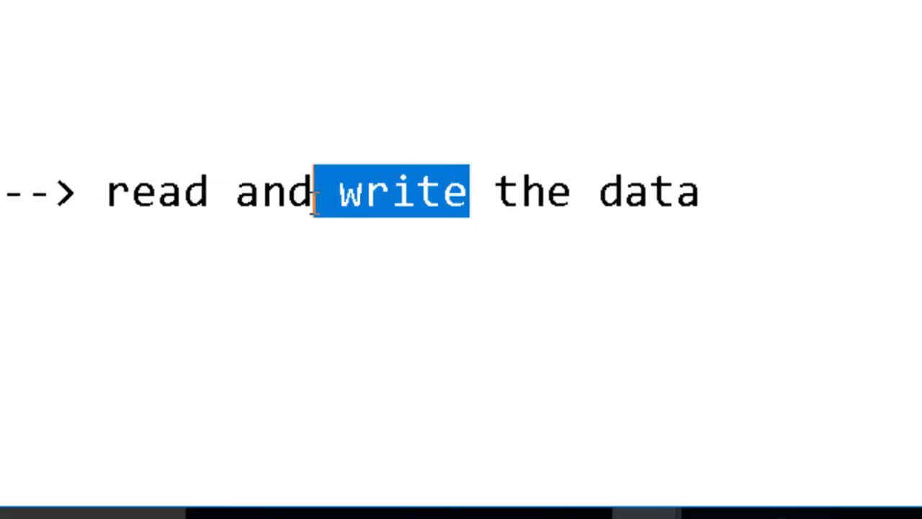
pyautogui.moveTo(239, 206); pyautogui.dragTo(101, 209)
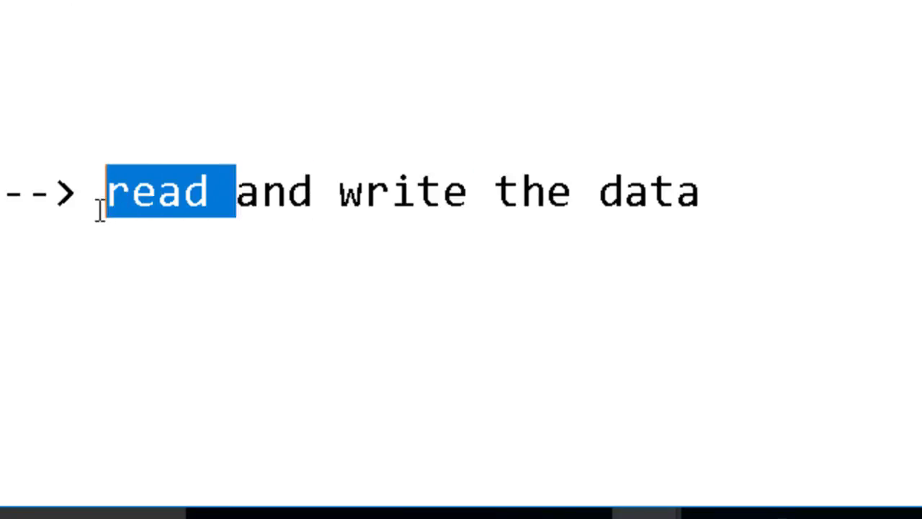
# Show the screen-sharing meeting's participants list and enlarge it to display more attendees.
pyautogui.click(309, 33)
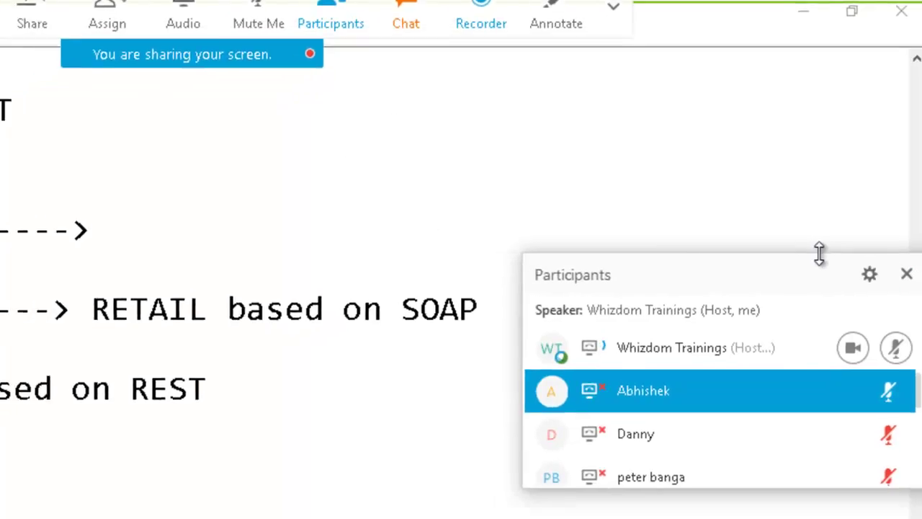
pyautogui.moveTo(818, 252); pyautogui.dragTo(820, 47)
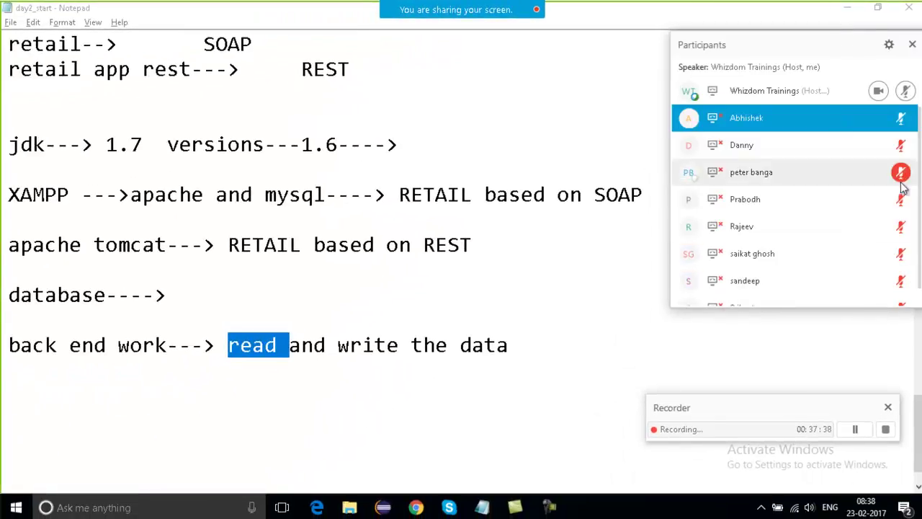
# Look through the rest of the meeting's participants list and close the list.
pyautogui.scroll(-1, 914, 173)
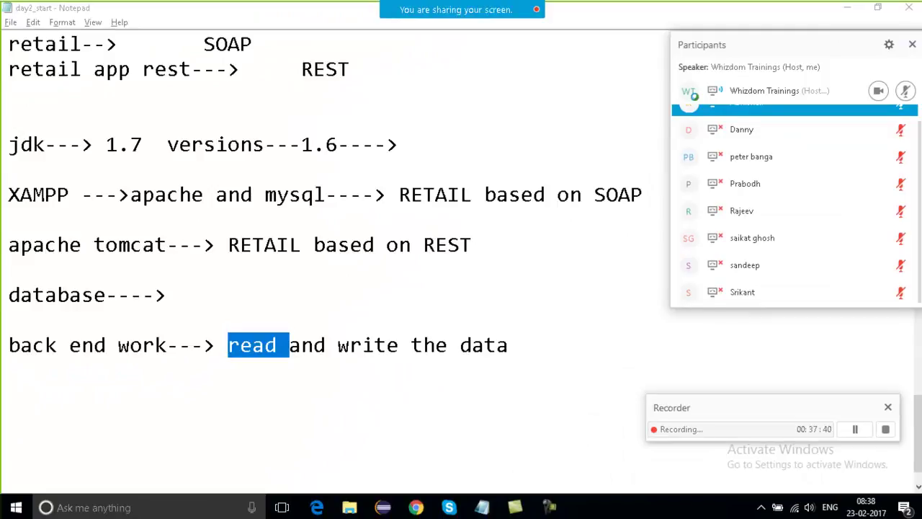
pyautogui.scroll(1, 919, 149)
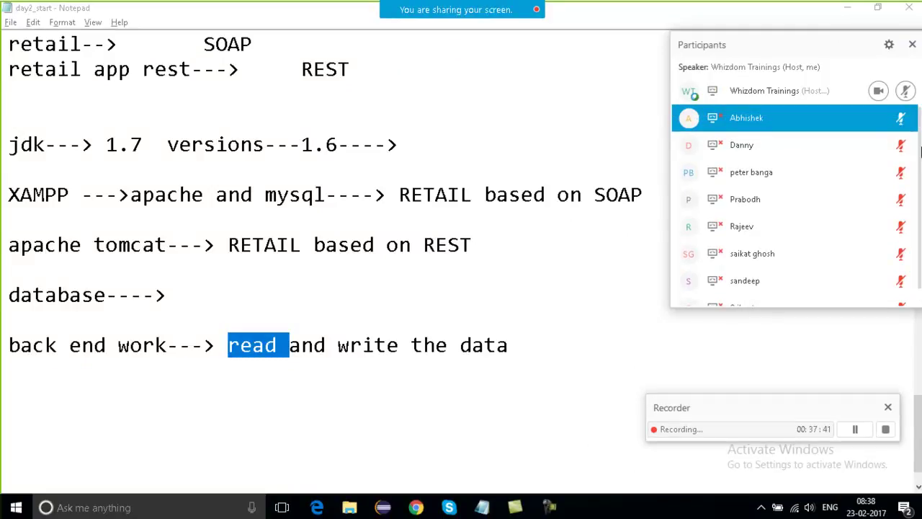
pyautogui.click(912, 45)
# Append "---> mysql" to the end of the back end work line in the notes.
pyautogui.click(571, 351)
pyautogui.write('---')
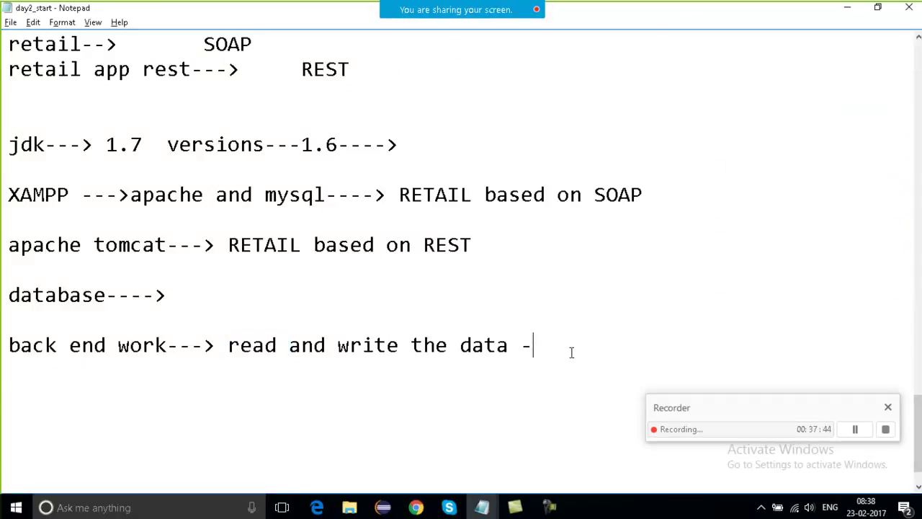
pyautogui.write('> mysql')
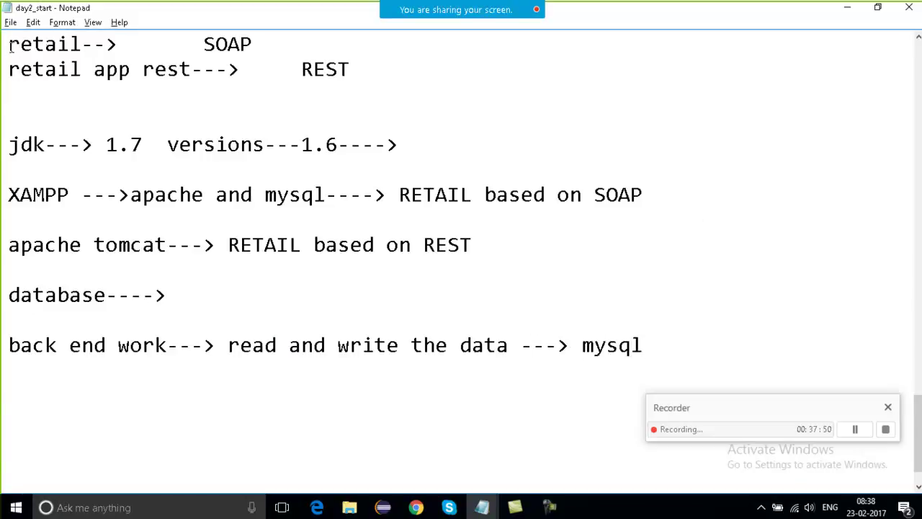
# Highlight retail in the first line, mysql in the back end work line and SOAP in the first line in turn.
pyautogui.moveTo(10, 45); pyautogui.dragTo(81, 49)
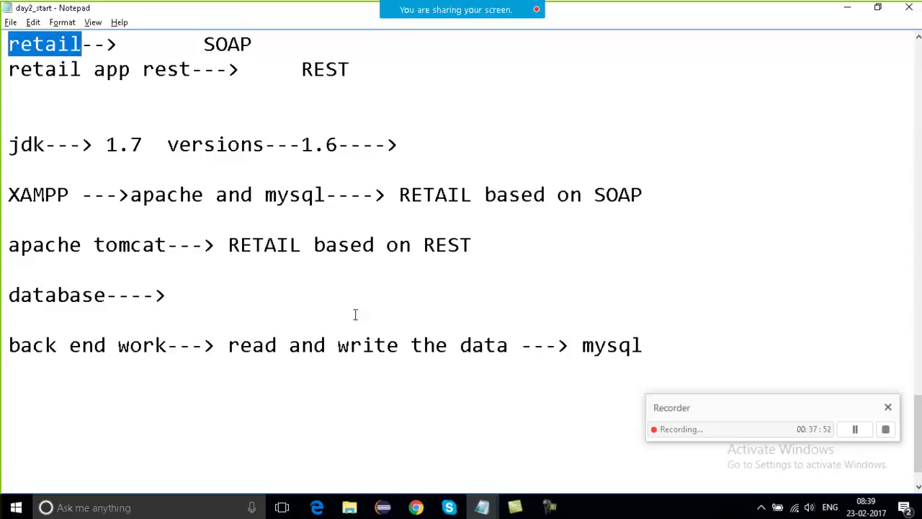
pyautogui.moveTo(580, 344); pyautogui.dragTo(655, 349)
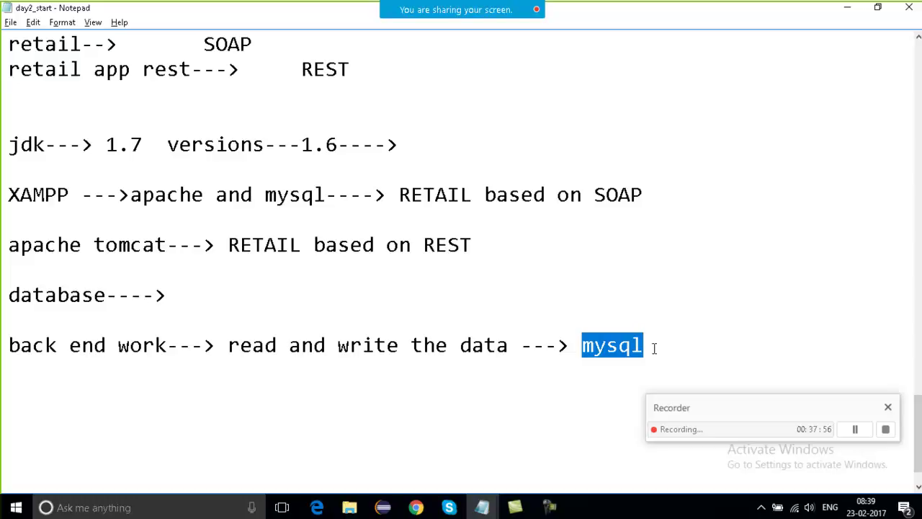
pyautogui.click(459, 410)
pyautogui.click(659, 353)
pyautogui.moveTo(643, 345); pyautogui.dragTo(576, 351)
pyautogui.moveTo(252, 44); pyautogui.dragTo(206, 44)
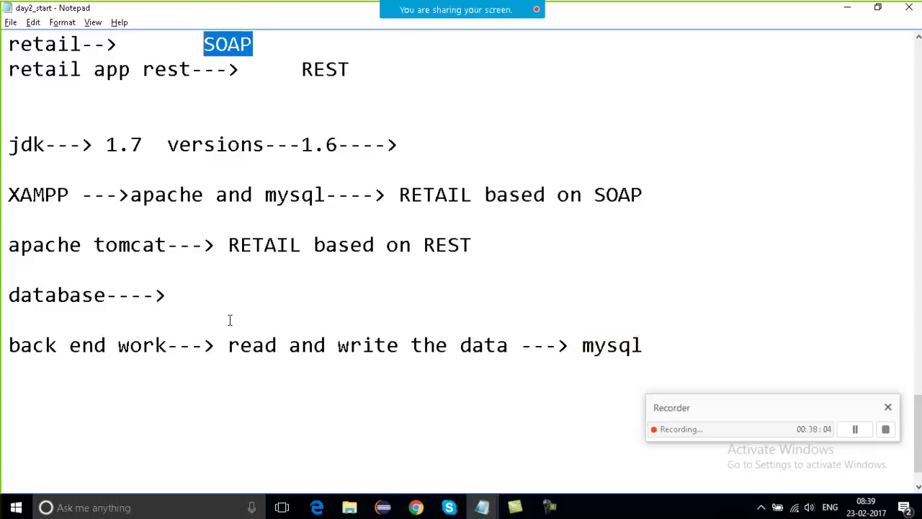
# Write "retail app for soap----" below the back end work line, separated by a blank line.
pyautogui.click(104, 392)
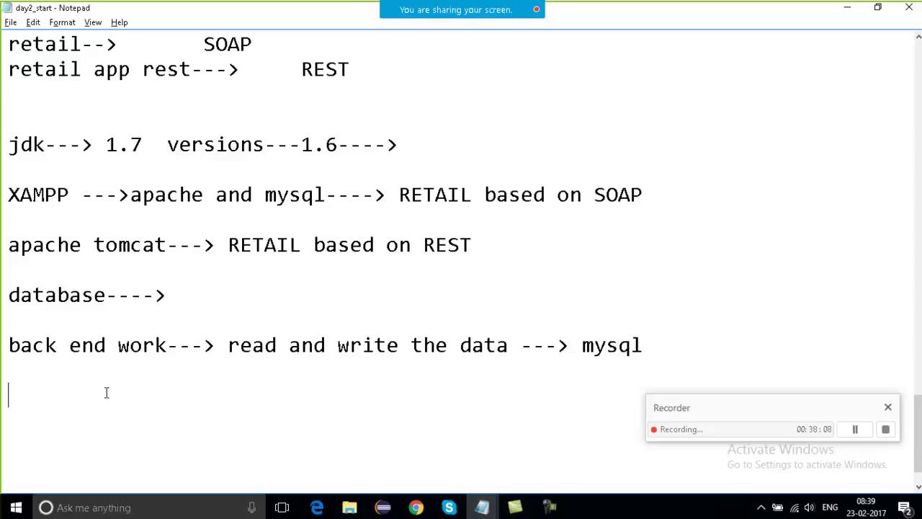
pyautogui.write('soap---- xa')
pyautogui.press('BackSpace')
pyautogui.press('BackSpace')
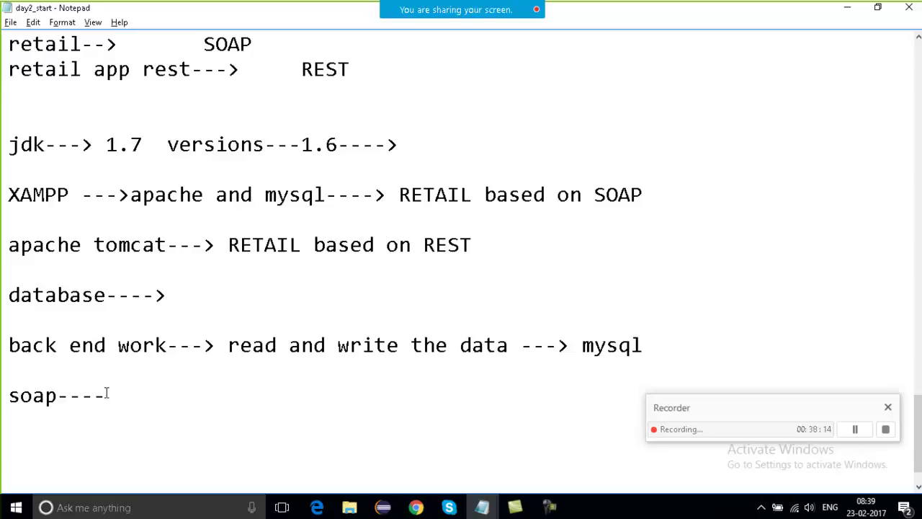
pyautogui.press('Left')
pyautogui.press('Left')
pyautogui.press('Left')
pyautogui.press('Left')
pyautogui.press('Left')
pyautogui.write('rea')
pyautogui.write('t')
pyautogui.press('BackSpace')
pyautogui.press('BackSpace')
pyautogui.write('tail a')
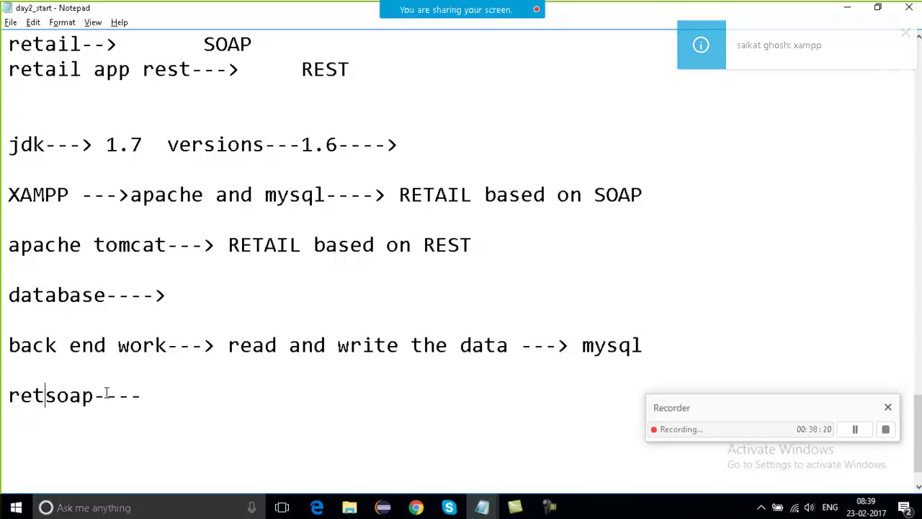
pyautogui.write('pp for')
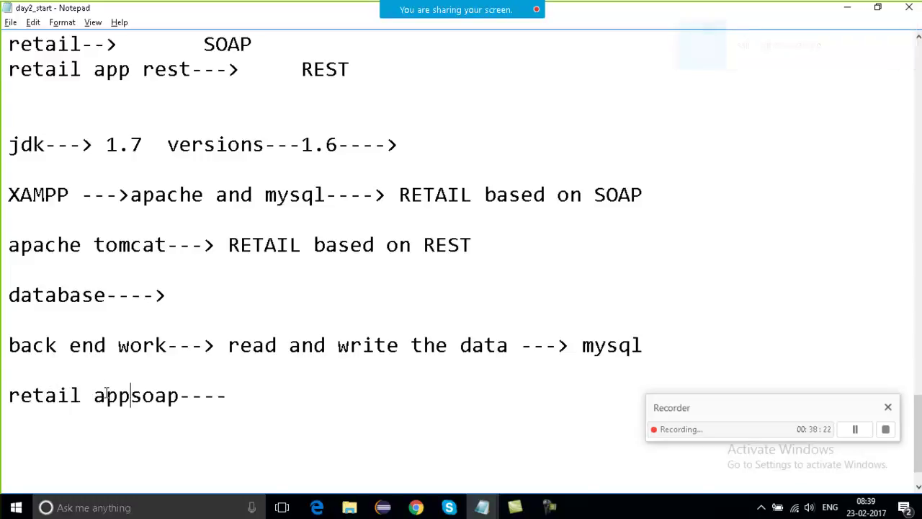
pyautogui.press('Right')
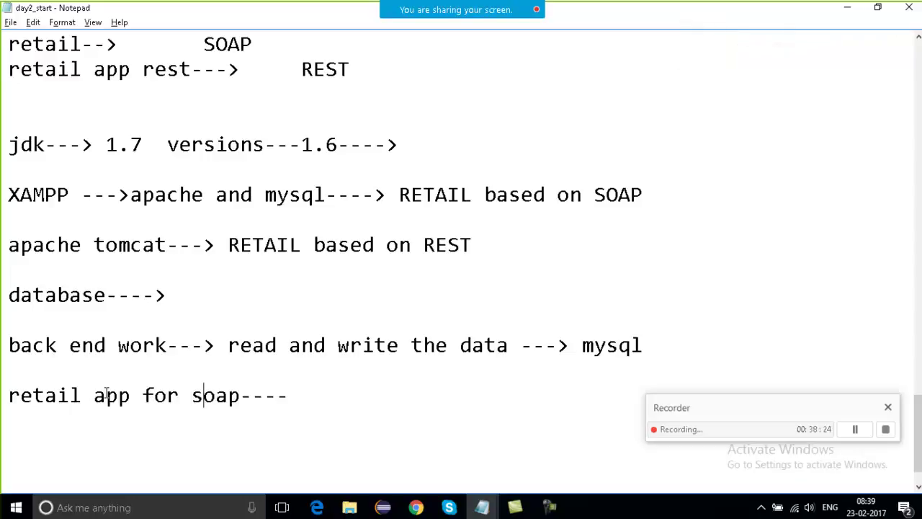
# Complete the soap line with "XAMPP ---apache + mysql" and put a space between soap and the dashes.
pyautogui.write('XA')
pyautogui.press('BackSpace')
pyautogui.write('AMPP')
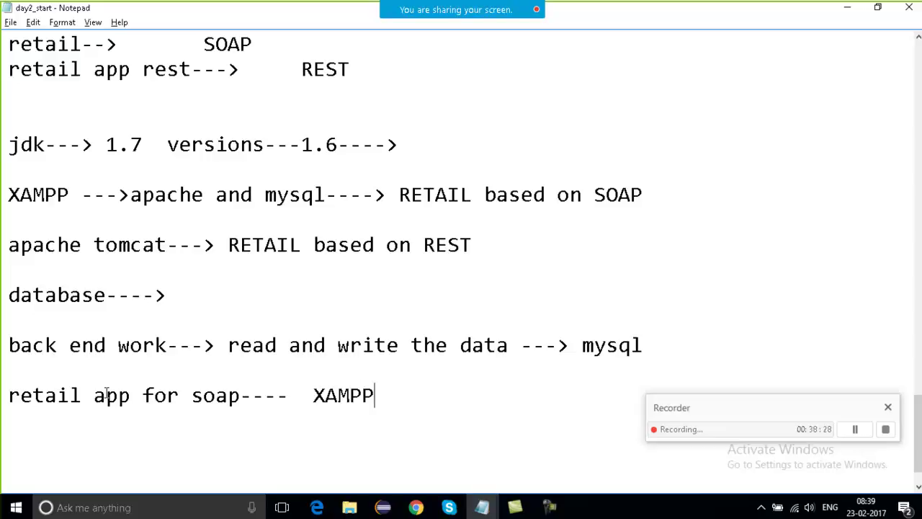
pyautogui.write(' ---')
pyautogui.click(244, 393)
pyautogui.write('---')
pyautogui.moveTo(313, 396); pyautogui.dragTo(412, 400)
pyautogui.write('apache ')
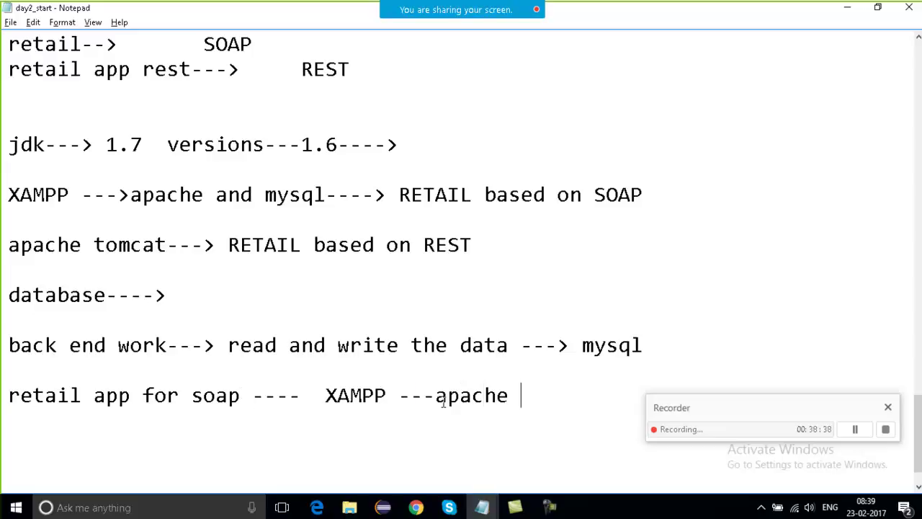
pyautogui.write('+ mysq;l')
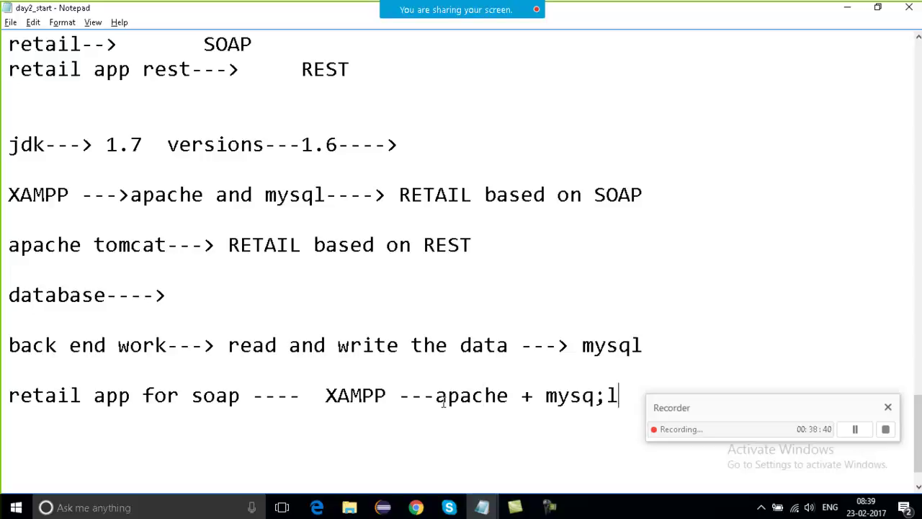
pyautogui.press('BackSpace')
pyautogui.press('BackSpace')
pyautogui.write('l')
# Move the Recorder window up, clear of the soap line, and highlight "apache + mysql" in that line.
pyautogui.moveTo(814, 408); pyautogui.dragTo(846, 214)
pyautogui.click(611, 409)
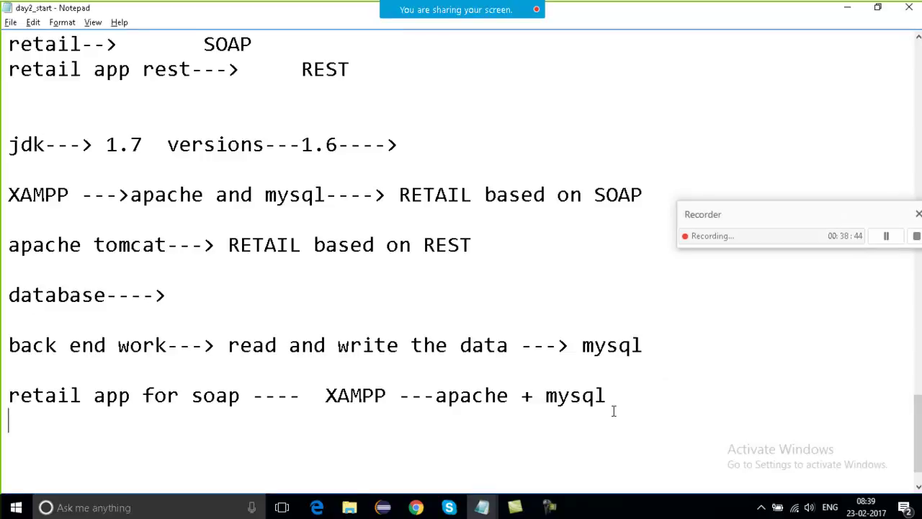
pyautogui.moveTo(607, 396); pyautogui.dragTo(433, 395)
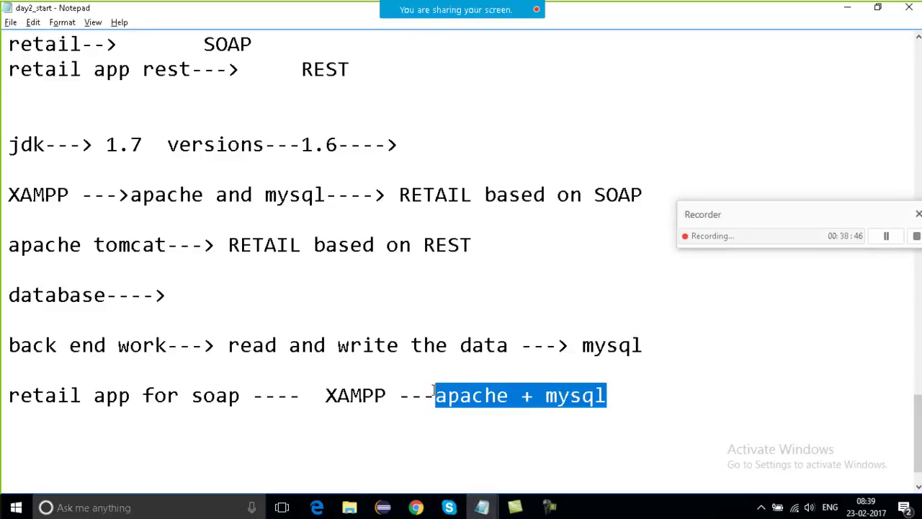
# Add the line "retail app with rest--- tomcat ----- mysql" below the soap line, separated by a blank line.
pyautogui.click(121, 441)
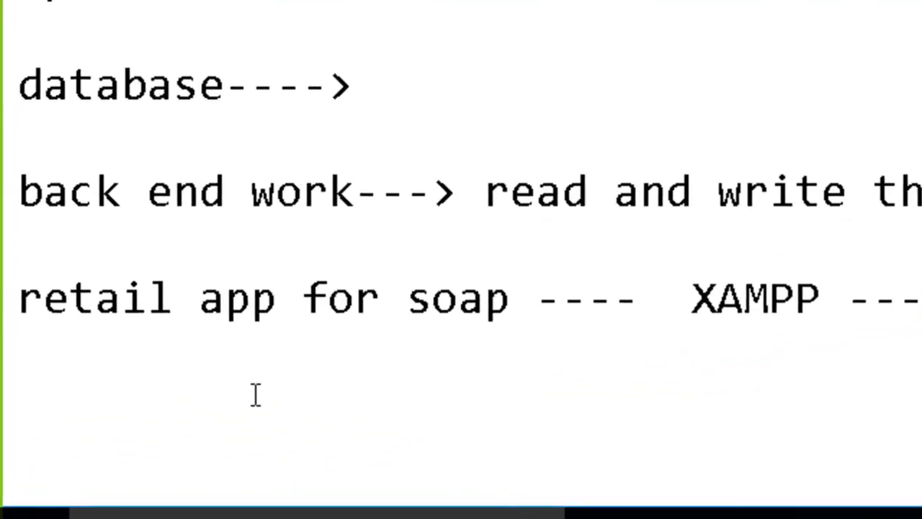
pyautogui.write('retail ')
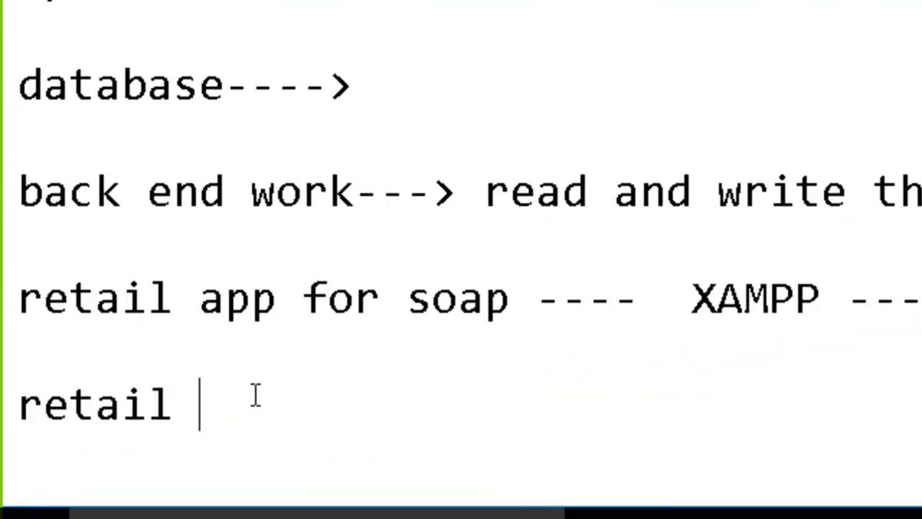
pyautogui.write('app with res')
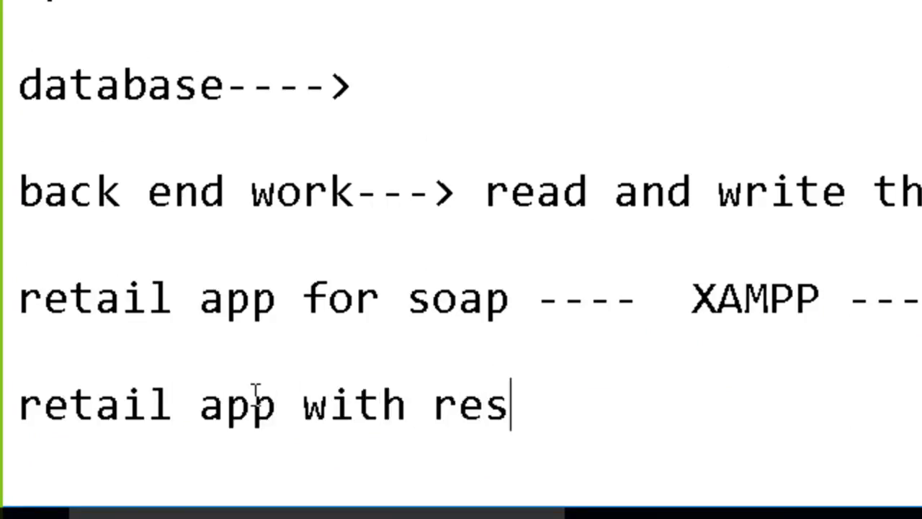
pyautogui.write('t--- ')
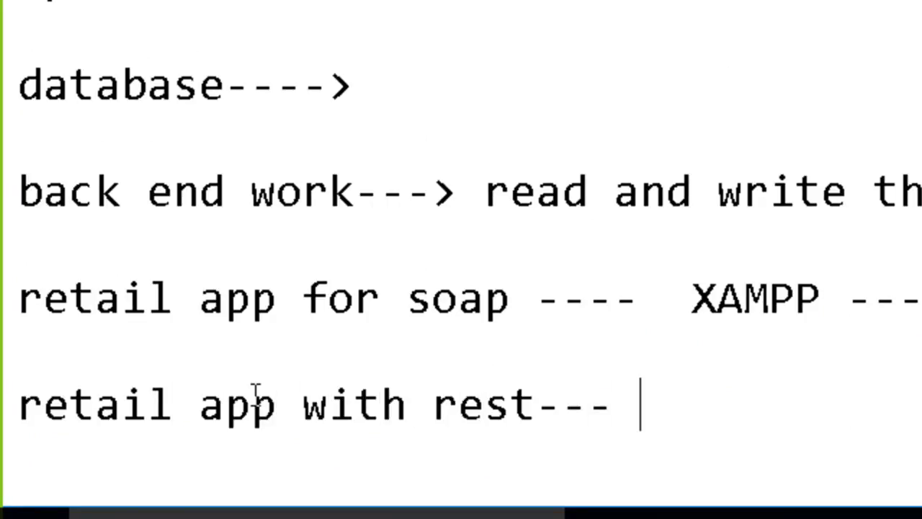
pyautogui.write('tomcatr')
pyautogui.press('BackSpace')
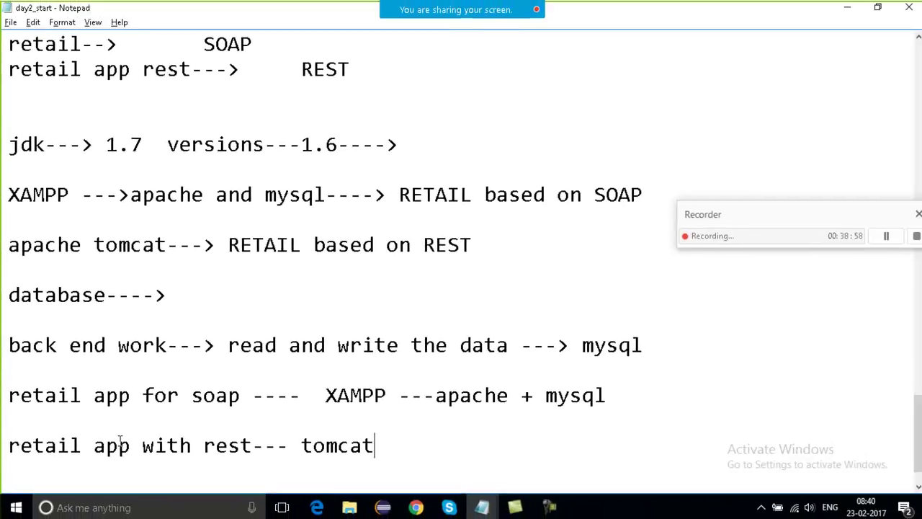
pyautogui.write('-----')
pyautogui.write('mysql')
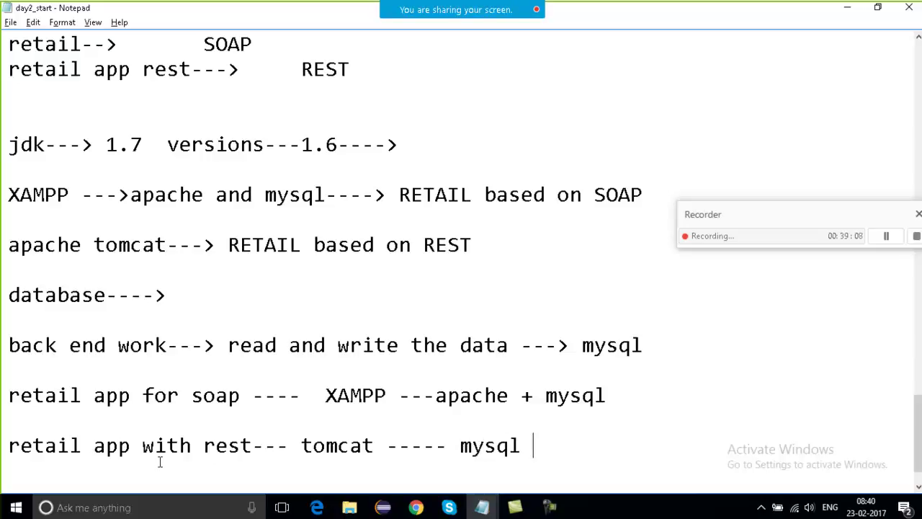
# Replace the dashes between tomcat and mysql in the rest line with "+".
pyautogui.moveTo(290, 442); pyautogui.dragTo(533, 437)
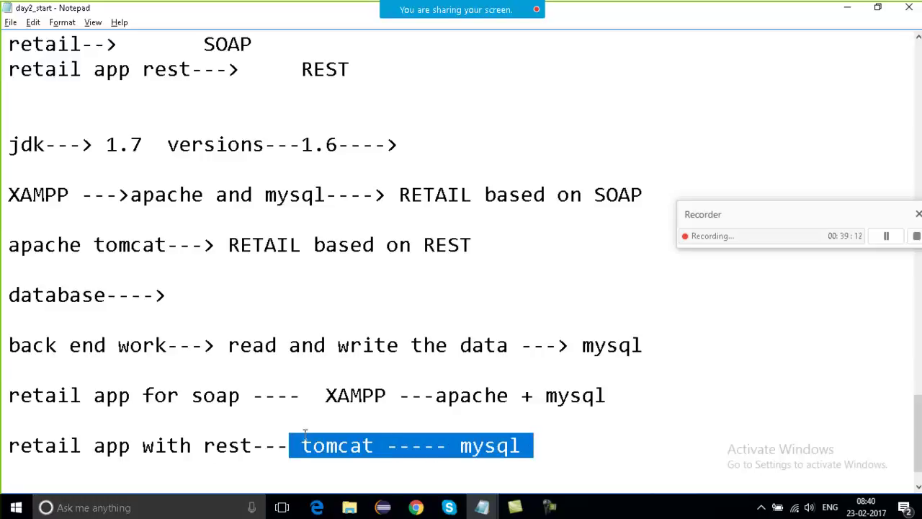
pyautogui.moveTo(203, 445); pyautogui.dragTo(266, 444)
pyautogui.moveTo(386, 446); pyautogui.dragTo(449, 446)
pyautogui.write('_')
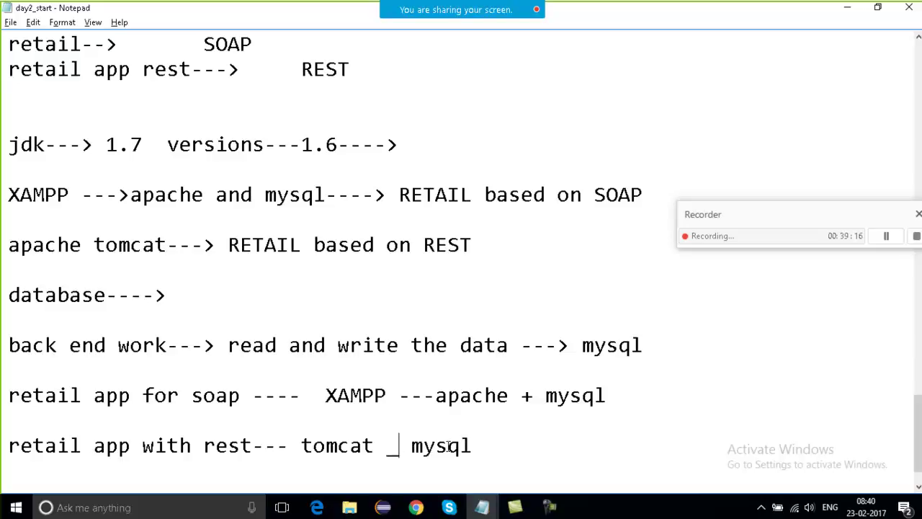
pyautogui.press('BackSpace')
pyautogui.write('+')
# Highlight soap and XAMPP in the soap line, and tomcat and rest in the rest line, to compare the two setups.
pyautogui.moveTo(265, 389); pyautogui.dragTo(190, 395)
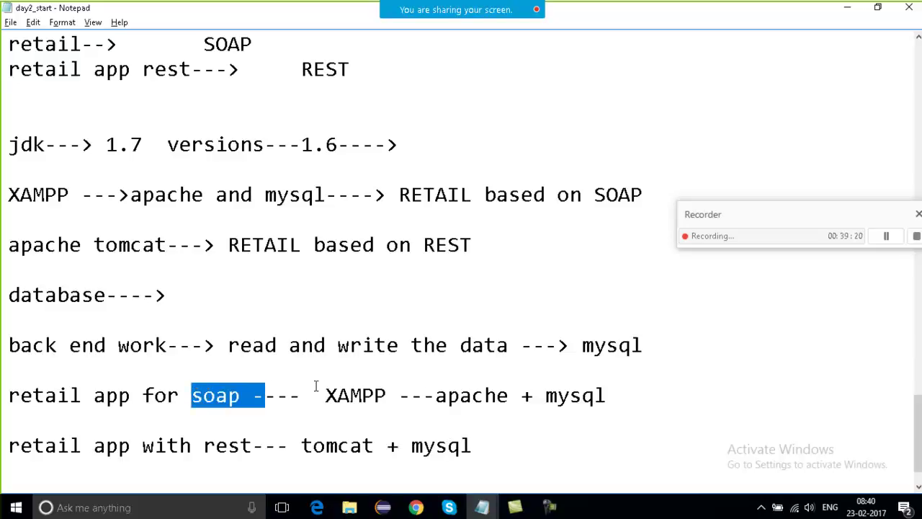
pyautogui.moveTo(315, 387); pyautogui.dragTo(407, 390)
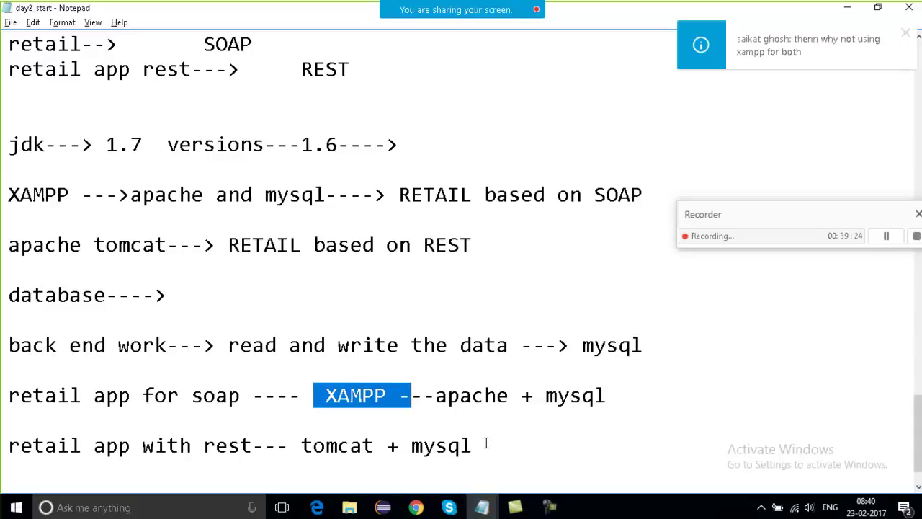
pyautogui.click(486, 443)
pyautogui.click(321, 400)
pyautogui.moveTo(322, 401); pyautogui.dragTo(389, 404)
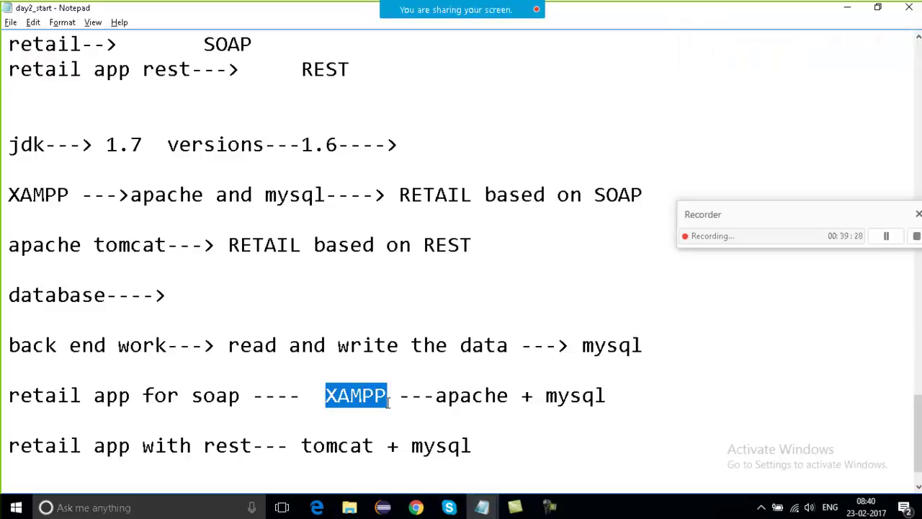
pyautogui.click(389, 403)
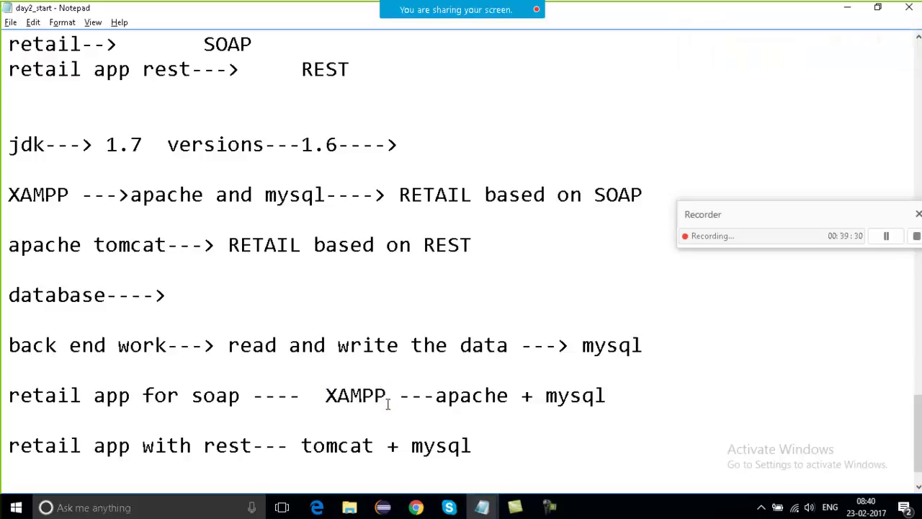
pyautogui.moveTo(387, 394); pyautogui.dragTo(320, 394)
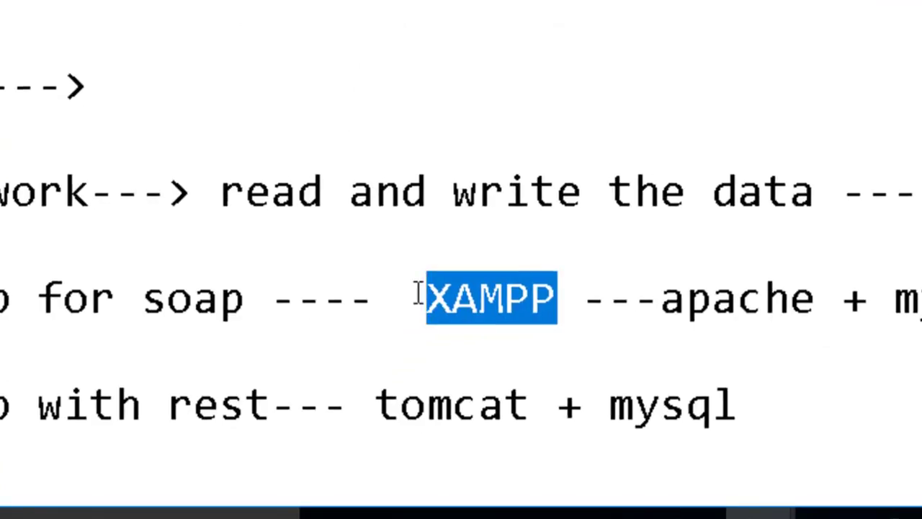
pyautogui.moveTo(143, 301); pyautogui.dragTo(243, 314)
pyautogui.moveTo(375, 400); pyautogui.dragTo(555, 400)
pyautogui.moveTo(281, 408); pyautogui.dragTo(165, 391)
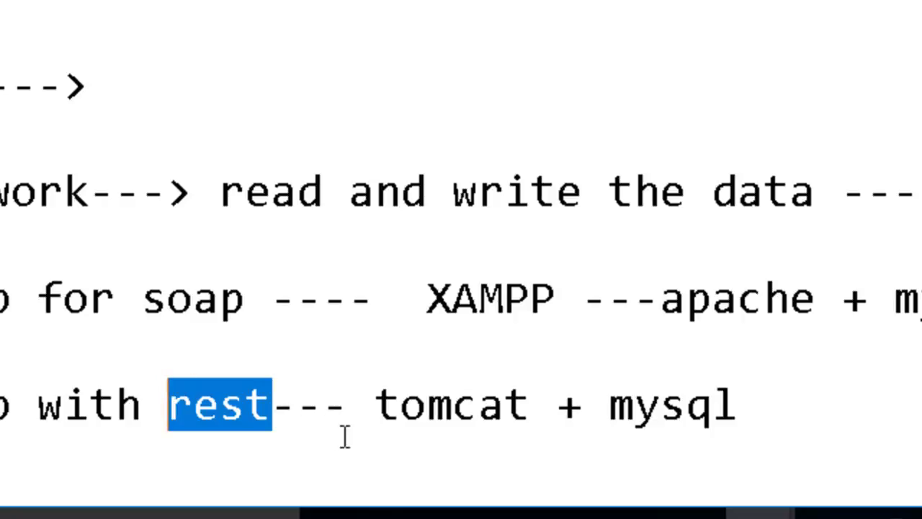
# Insert a space between rest and the dashes in the rest line, and highlight across the two retail app lines.
pyautogui.click(278, 416)
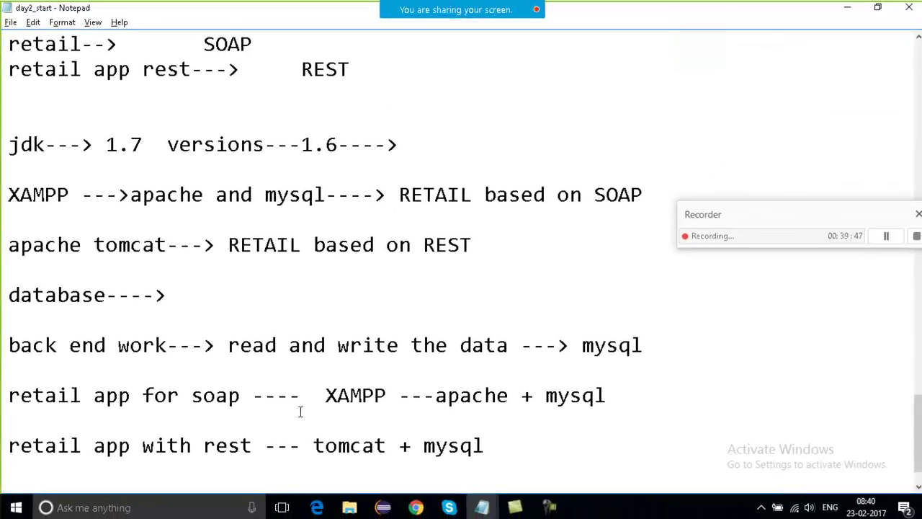
pyautogui.click(302, 443)
pyautogui.moveTo(525, 458); pyautogui.dragTo(48, 393)
# Add several blank lines after the rest line at the end of the notes.
pyautogui.click(552, 451)
pyautogui.press('Return')
pyautogui.press('Return')
pyautogui.press('Return')
pyautogui.press('Return')
pyautogui.press('Return')
pyautogui.press('Return')
pyautogui.press('Return')
# Highlight XAMPP and mysql in the soap line, and rest in the line below, in turn.
pyautogui.moveTo(312, 246); pyautogui.dragTo(400, 246)
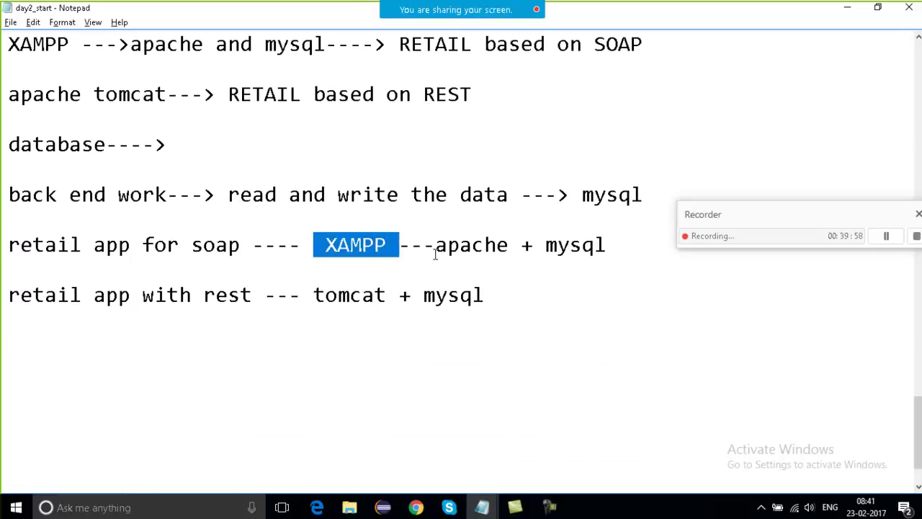
pyautogui.moveTo(609, 247); pyautogui.dragTo(535, 247)
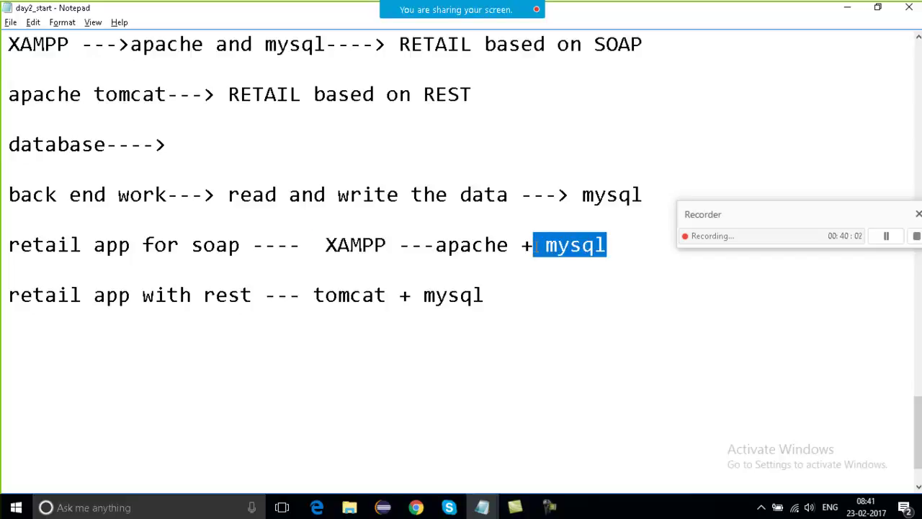
pyautogui.moveTo(60, 300); pyautogui.dragTo(253, 303)
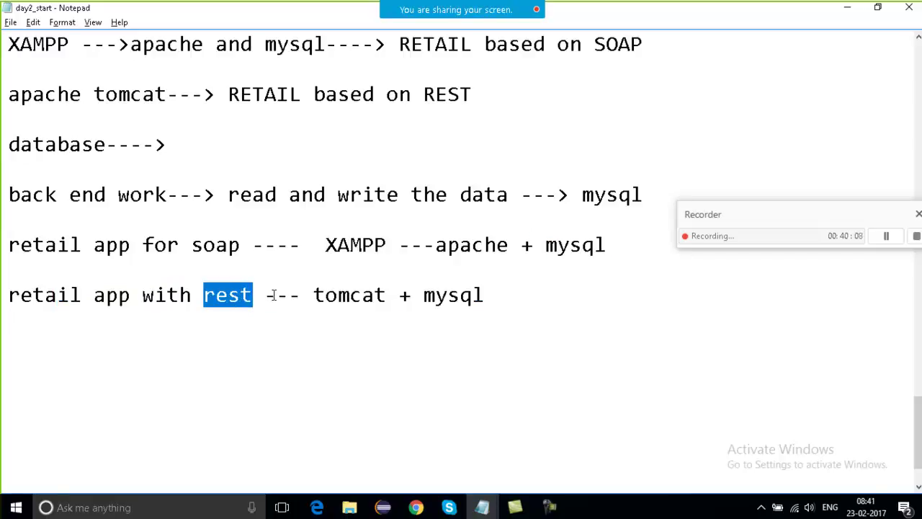
# Highlight tomcat + mysql in the rest line and the two retail app lines in turn to compare their setups.
pyautogui.click(274, 296)
pyautogui.click(173, 427)
pyautogui.click(352, 445)
pyautogui.moveTo(500, 288); pyautogui.dragTo(316, 290)
pyautogui.moveTo(253, 295); pyautogui.dragTo(63, 225)
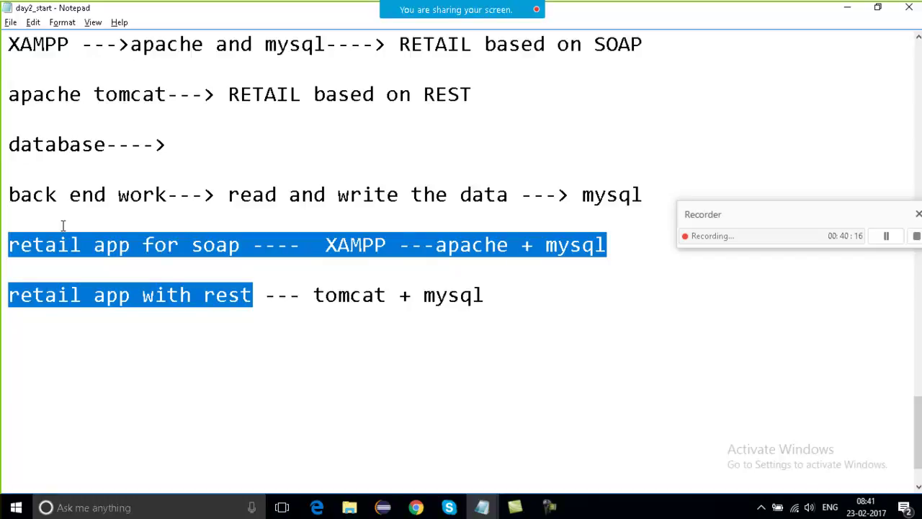
pyautogui.click(288, 274)
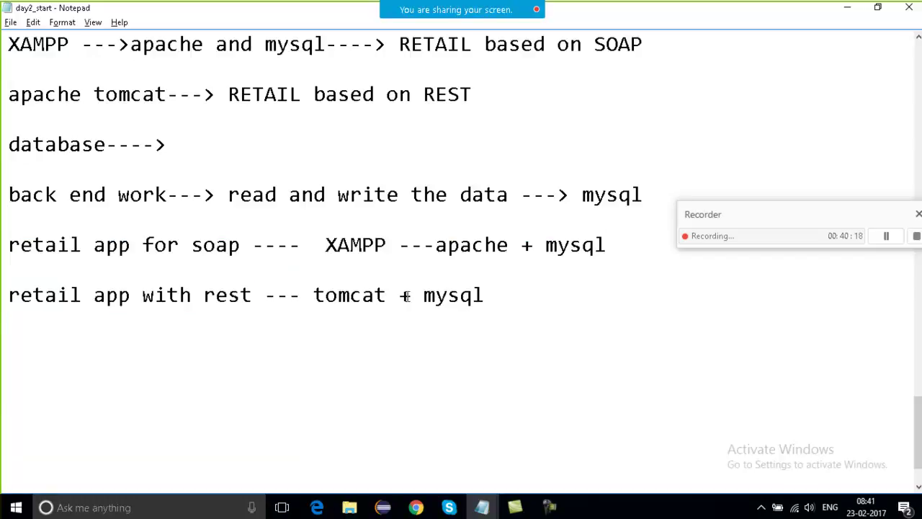
pyautogui.moveTo(409, 295); pyautogui.dragTo(489, 296)
# Add the line "both---> XAMPP as well as tomcat" below the two retail app lines.
pyautogui.click(191, 370)
pyautogui.write('both---> ')
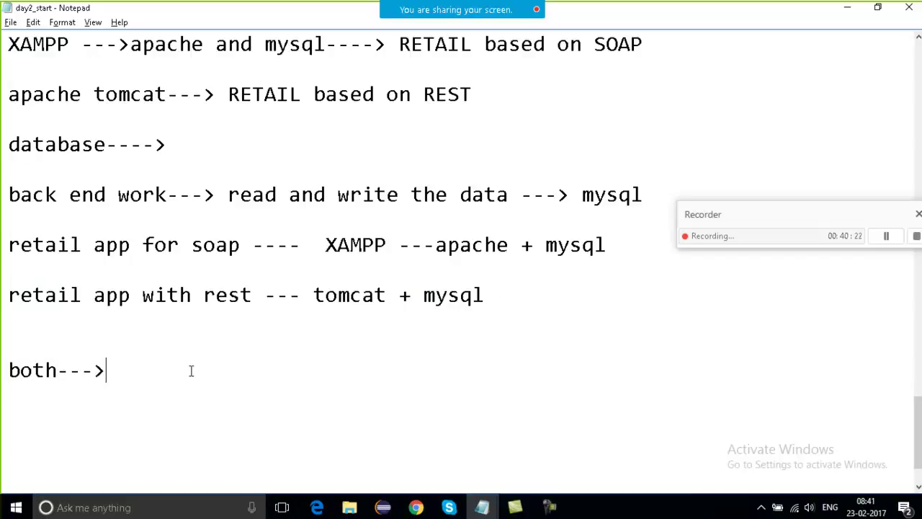
pyautogui.write('XAMP')
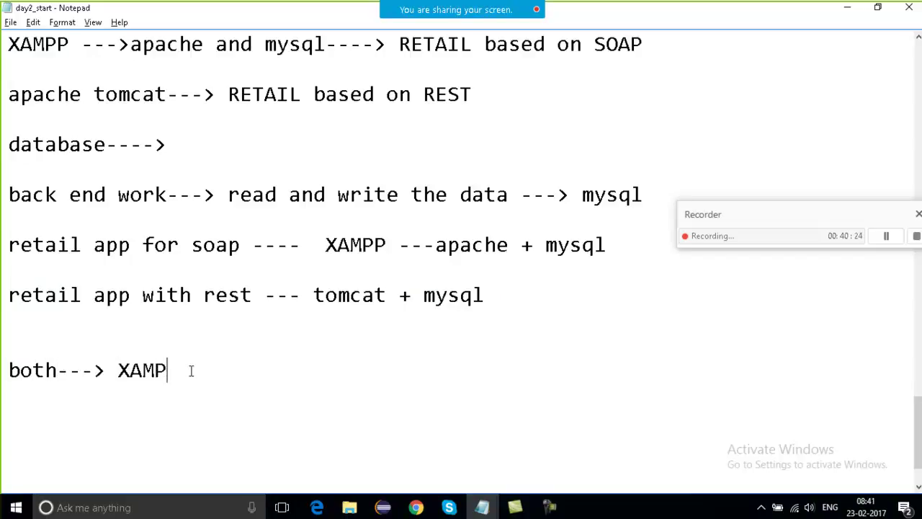
pyautogui.write('P as well as tomcat')
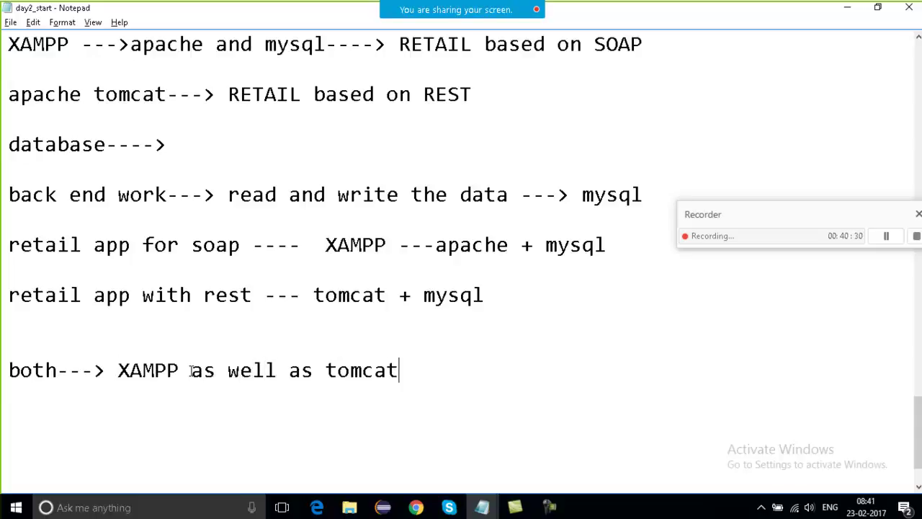
# Highlight "XAMPP as well as tomcat" in the both line and add blank lines after it.
pyautogui.hotkey('shift', 'Left')
pyautogui.hotkey('shift', 'Left')
pyautogui.hotkey('shift', 'Left')
pyautogui.hotkey('shift', 'Left')
pyautogui.hotkey('shift', 'Left')
pyautogui.hotkey('shift', 'Left')
pyautogui.hotkey('shift', 'Left')
pyautogui.hotkey('shift', 'Left')
pyautogui.hotkey('shift', 'Left')
pyautogui.hotkey('shift', 'Left')
pyautogui.hotkey('shift', 'Left')
pyautogui.hotkey('shift', 'Left')
pyautogui.hotkey('shift', 'Left')
pyautogui.hotkey('shift', 'Left')
pyautogui.hotkey('shift', 'Left')
pyautogui.hotkey('shift', 'Left')
pyautogui.hotkey('shift', 'Left')
pyautogui.hotkey('shift', 'Left')
pyautogui.hotkey('shift', 'Left')
pyautogui.hotkey('shift', 'Left')
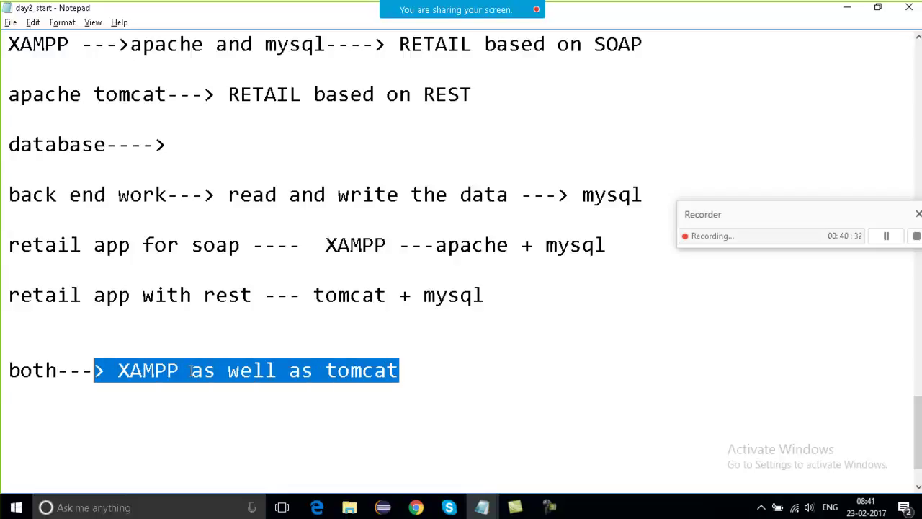
pyautogui.hotkey('shift', 'Right')
pyautogui.moveTo(362, 370); pyautogui.dragTo(374, 370)
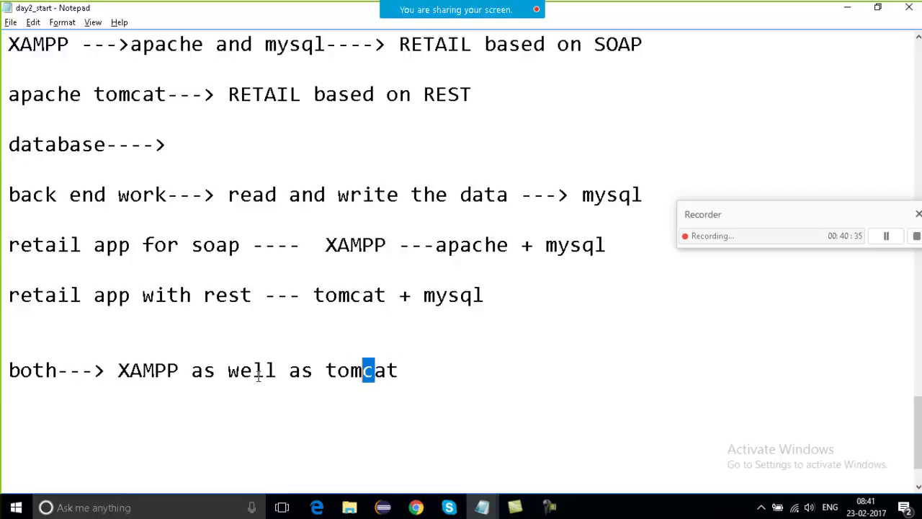
pyautogui.click(326, 372)
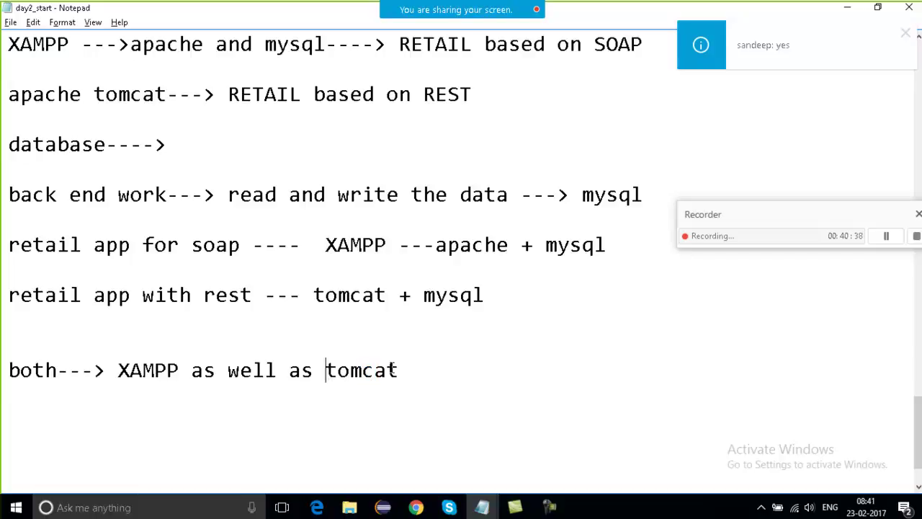
pyautogui.click(413, 370)
pyautogui.press('Return')
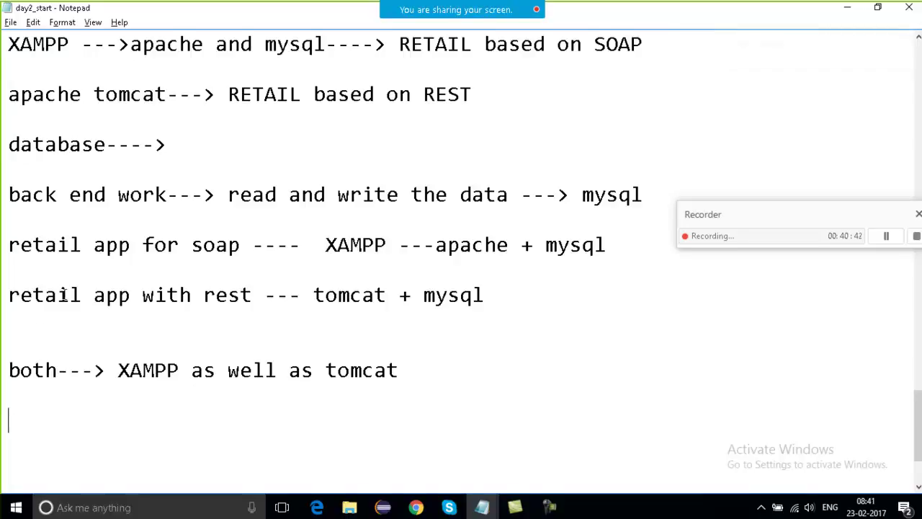
# Highlight rest, tomcat, soap, apache and mysql across the two retail app lines to explain which servers each app needs.
pyautogui.moveTo(193, 295); pyautogui.dragTo(280, 295)
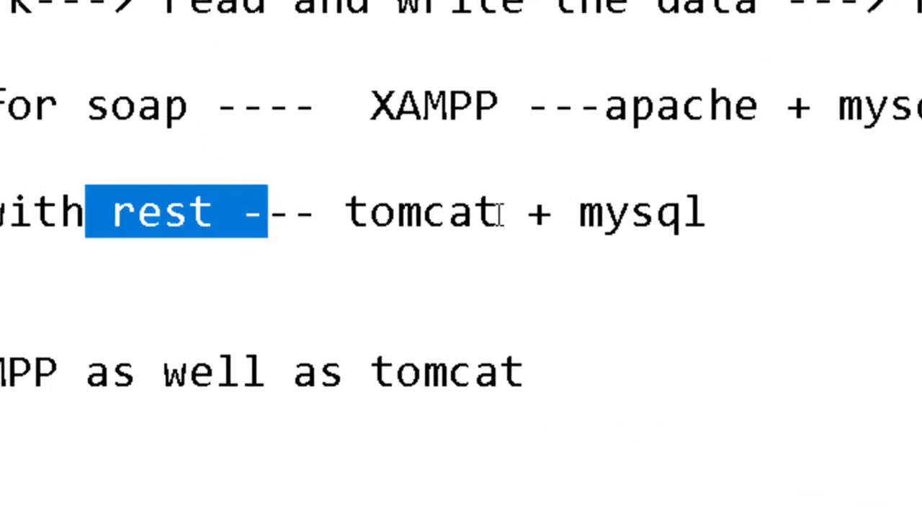
pyautogui.moveTo(494, 211); pyautogui.dragTo(216, 213)
pyautogui.moveTo(32, 107); pyautogui.dragTo(166, 105)
pyautogui.moveTo(629, 105); pyautogui.dragTo(762, 96)
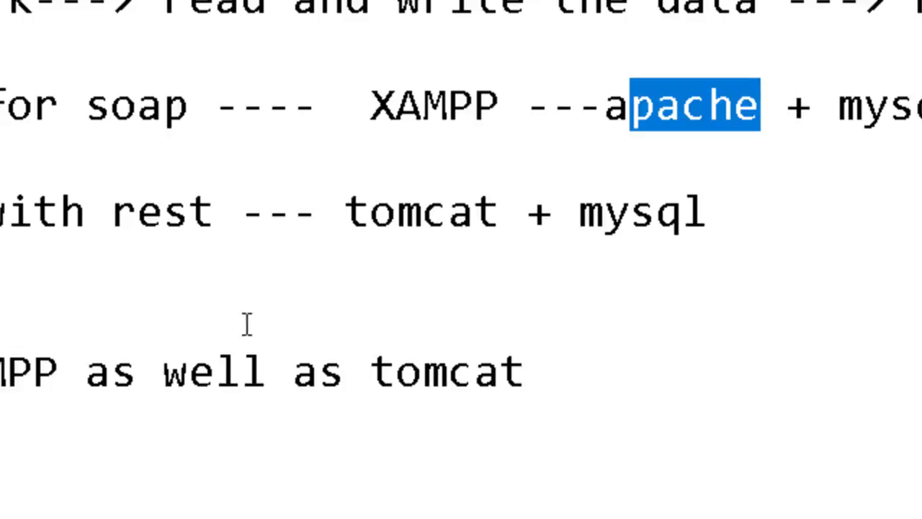
pyautogui.moveTo(531, 211); pyautogui.dragTo(746, 212)
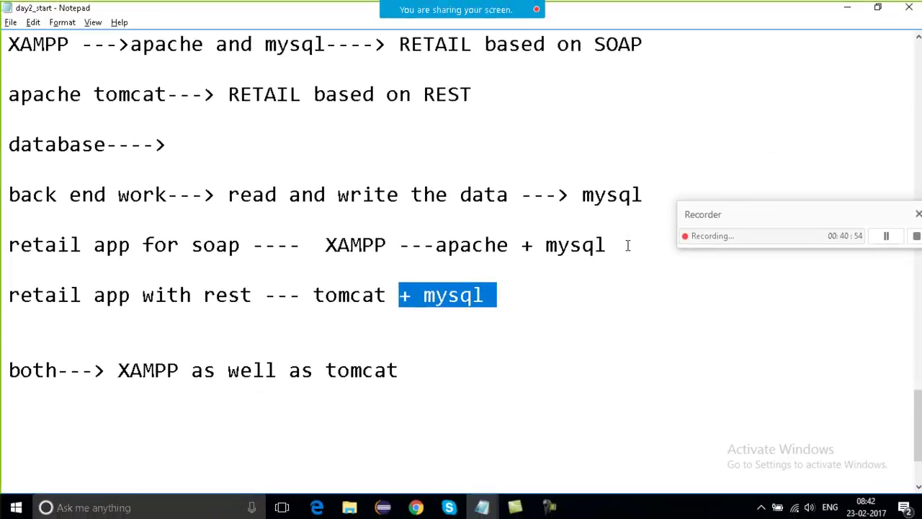
pyautogui.moveTo(628, 246); pyautogui.dragTo(431, 250)
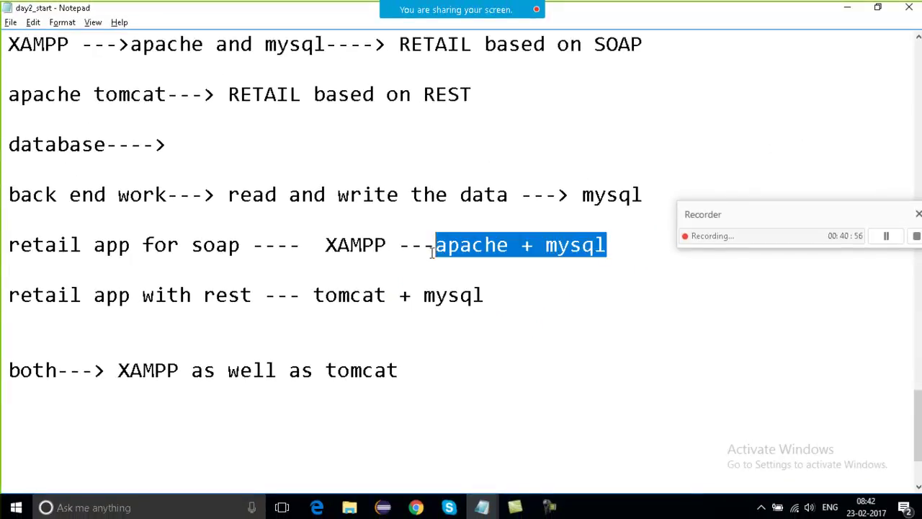
pyautogui.click(442, 386)
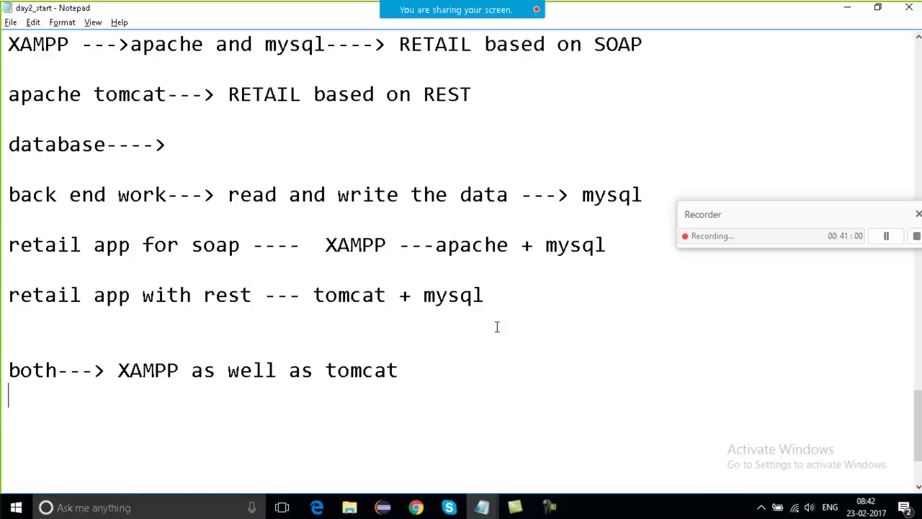
# Search Windows for xampp and launch the XAMPP Control Panel.
pyautogui.press('super')
pyautogui.write('xampp')
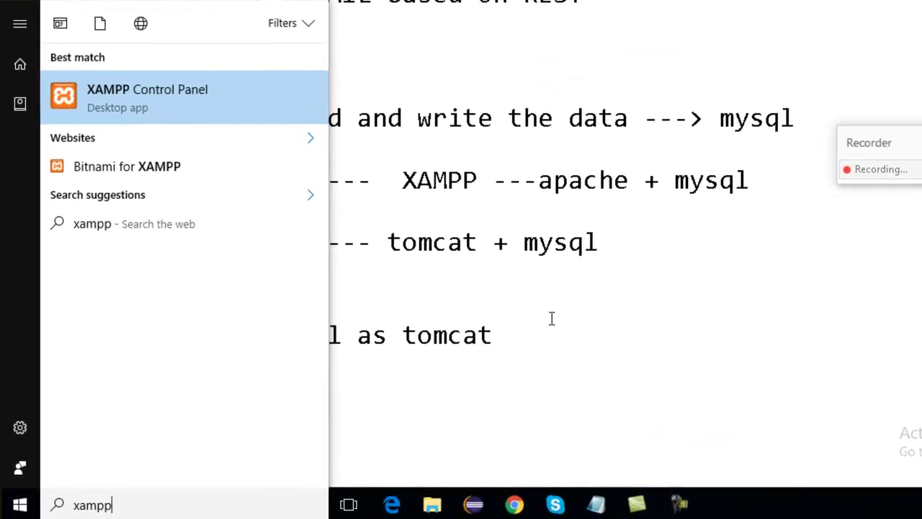
pyautogui.click(222, 117)
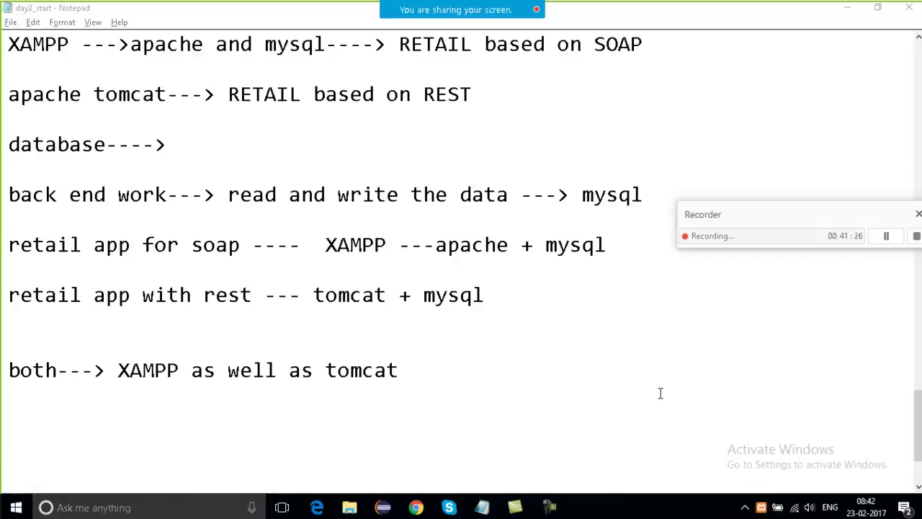
# Bring up the Skype window and switch back to the Notepad notes.
pyautogui.click(448, 507)
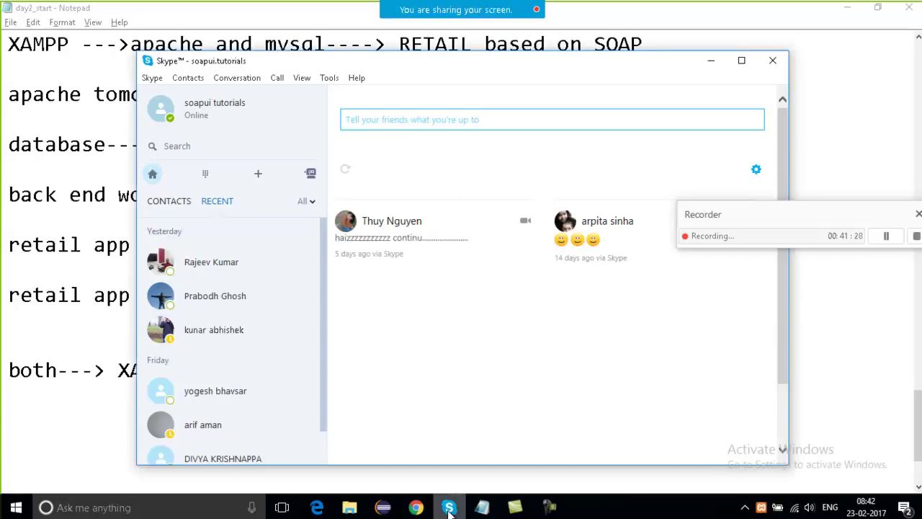
pyautogui.click(844, 342)
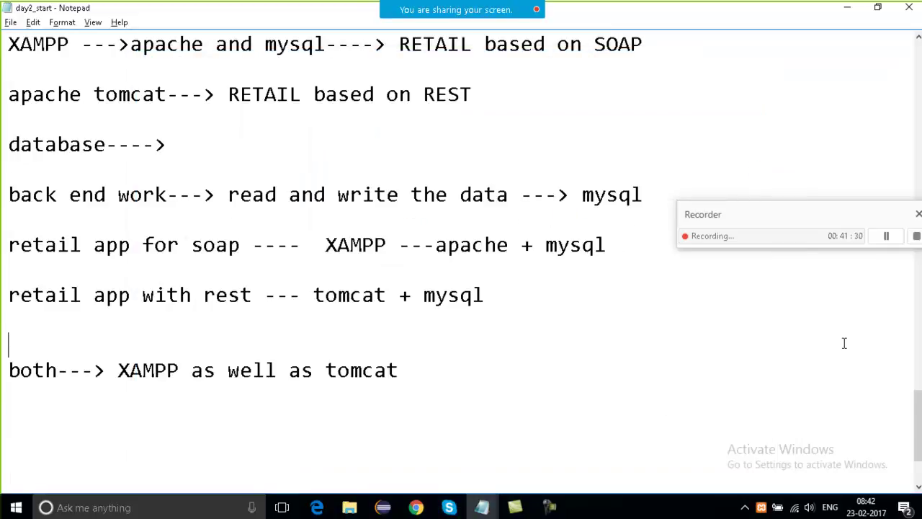
pyautogui.hotkey('alt', 'Tab')
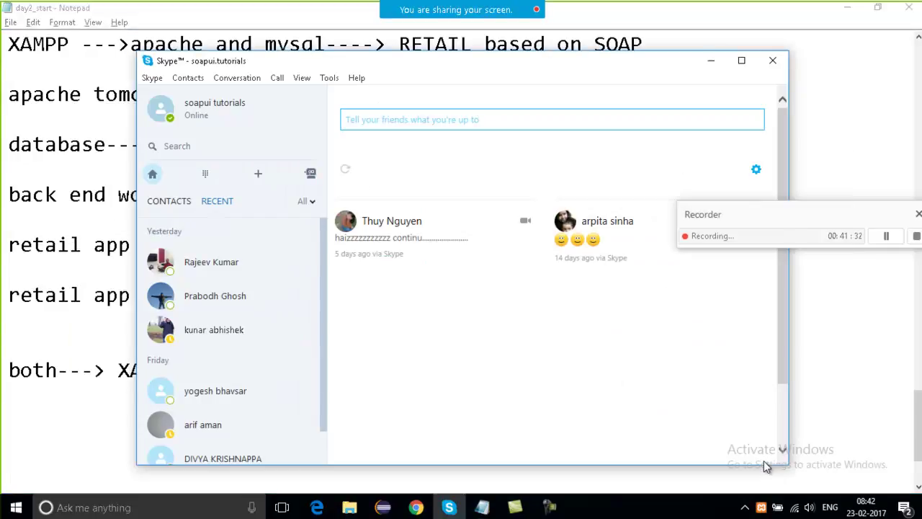
pyautogui.hotkey('alt', 'Tab')
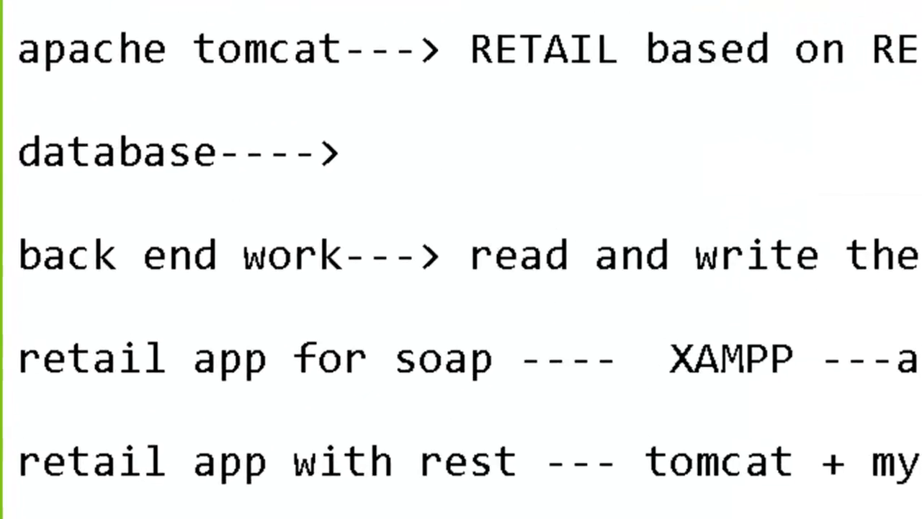
# Open Task Manager, end the Skype (32 bit) task and close Task Manager.
pyautogui.hotkey('ctrl', 'shift', 'Escape')
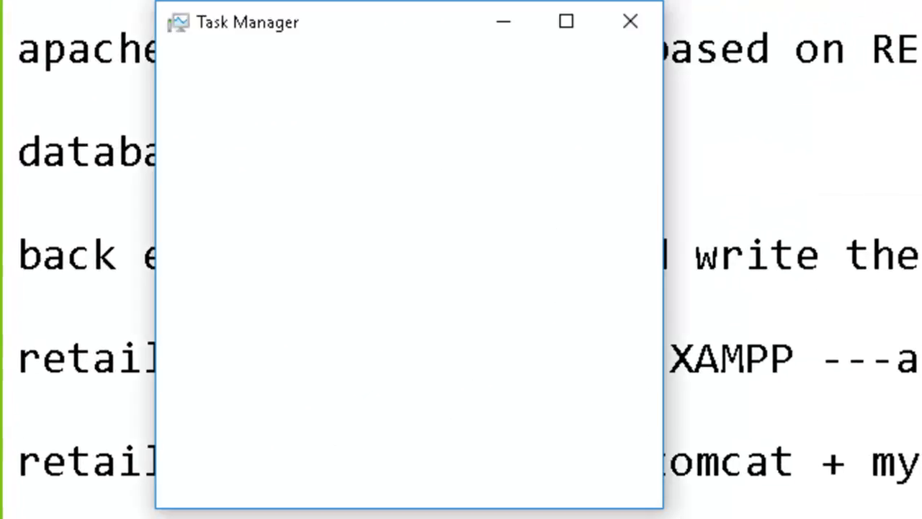
pyautogui.click(402, 268)
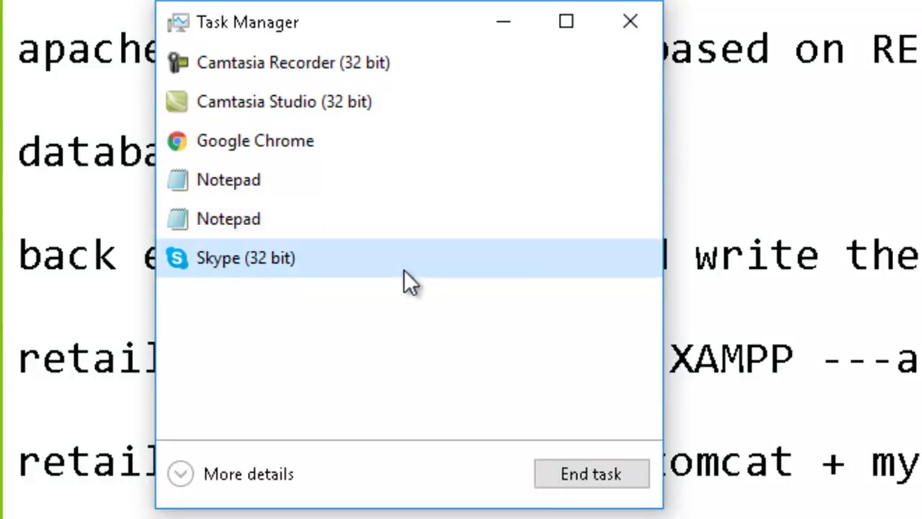
pyautogui.click(599, 477)
pyautogui.hotkey('alt', 'F4')
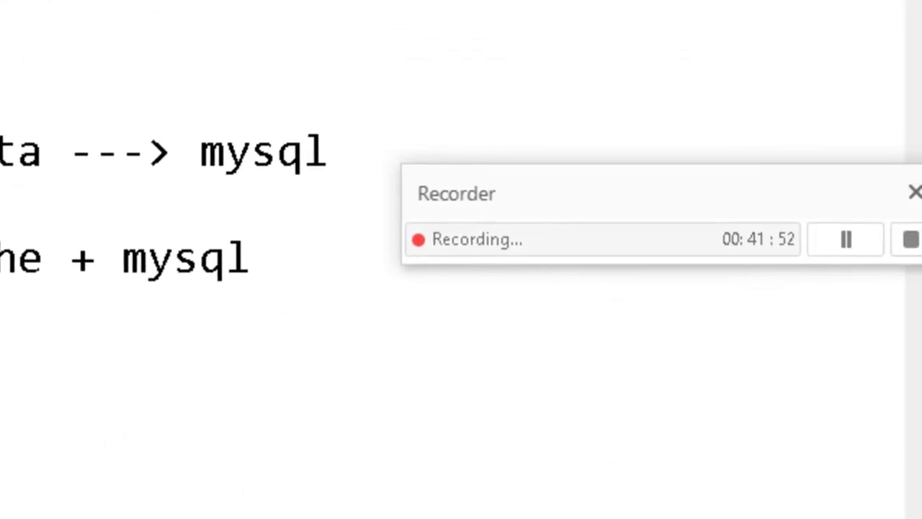
# Open the meeting chat and highlight parts of the participant's question about installing Tomcat separately on a Linux server.
pyautogui.moveTo(554, 186); pyautogui.dragTo(729, 231)
pyautogui.click(729, 230)
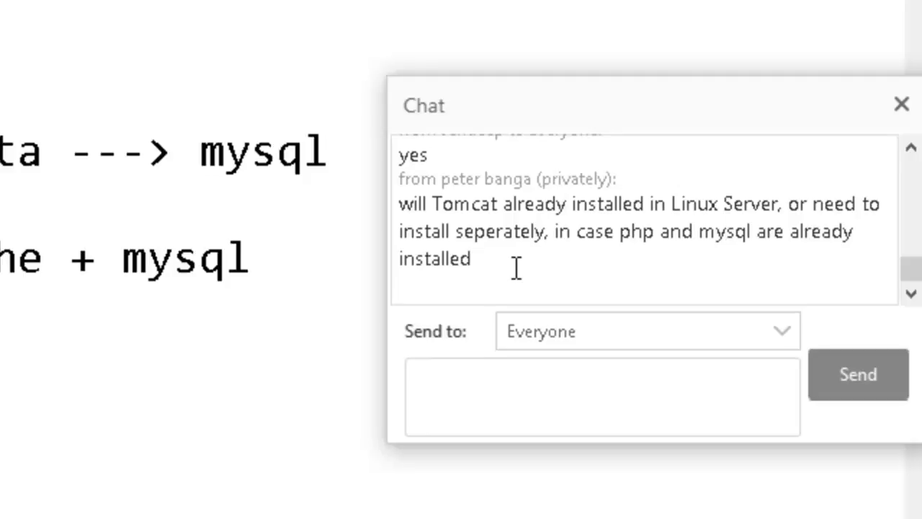
pyautogui.moveTo(515, 268); pyautogui.dragTo(381, 199)
pyautogui.click(599, 233)
pyautogui.moveTo(560, 234); pyautogui.dragTo(643, 230)
pyautogui.click(643, 231)
pyautogui.moveTo(613, 233); pyautogui.dragTo(755, 241)
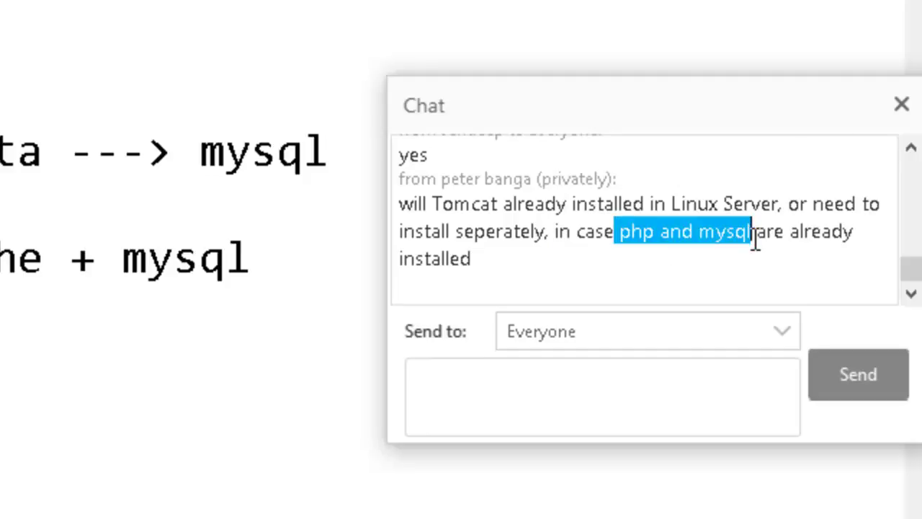
pyautogui.click(420, 204)
pyautogui.moveTo(420, 204); pyautogui.dragTo(578, 233)
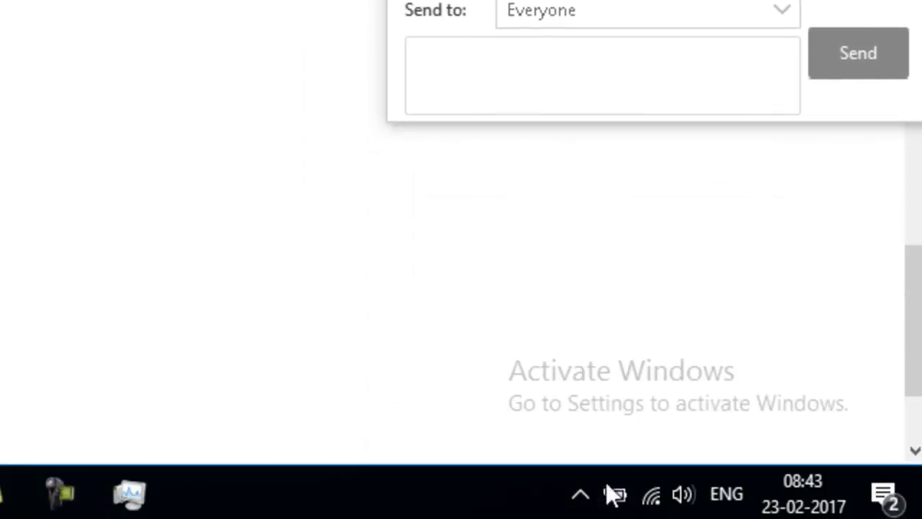
# Restore the XAMPP Control Panel from the system tray, close the meeting chat and move the control panel aside.
pyautogui.click(580, 497)
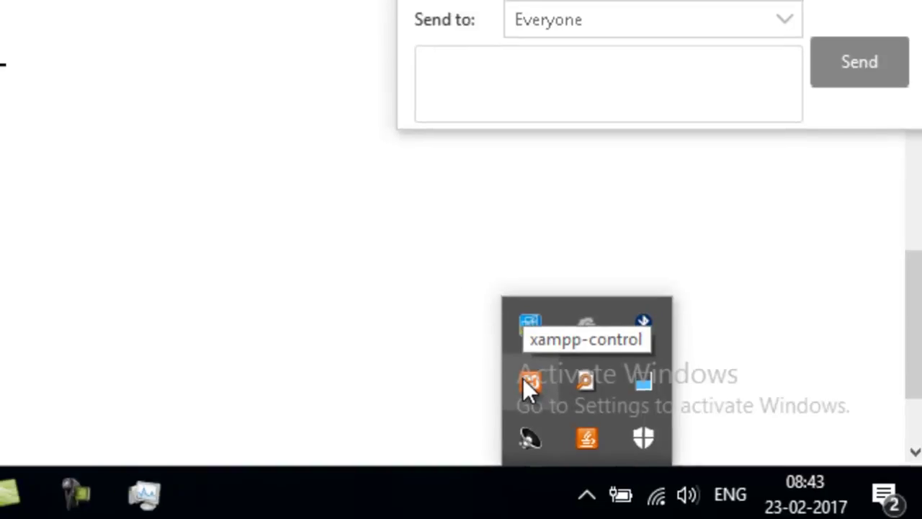
pyautogui.click(526, 381)
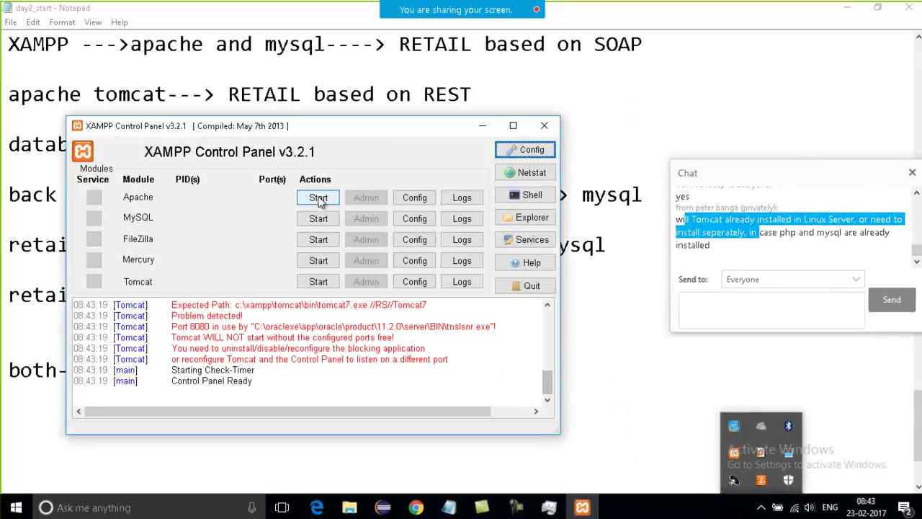
pyautogui.moveTo(340, 129); pyautogui.dragTo(392, 87)
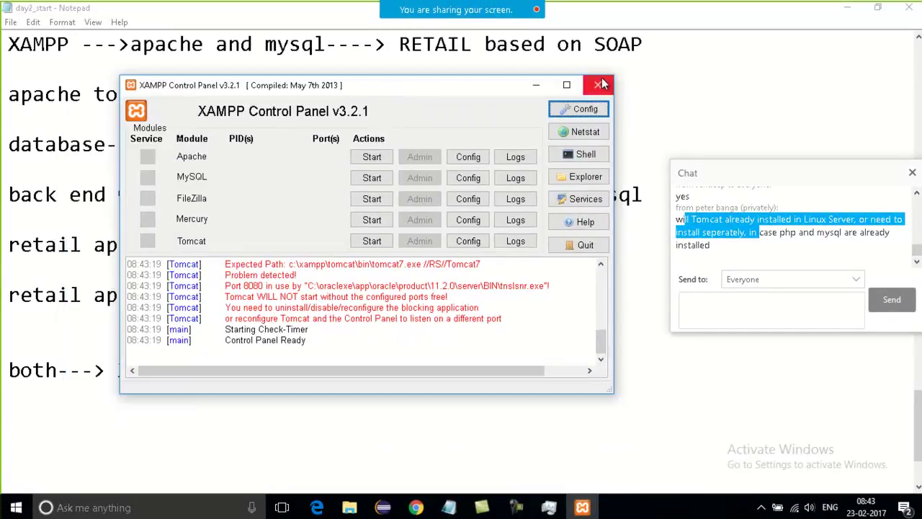
pyautogui.click(911, 173)
pyautogui.moveTo(484, 88); pyautogui.dragTo(638, 74)
# Annotate the XAMPP Control Panel in red, circling the module names and marking Tomcat and the Start buttons, and exit annotation mode.
pyautogui.click(706, 32)
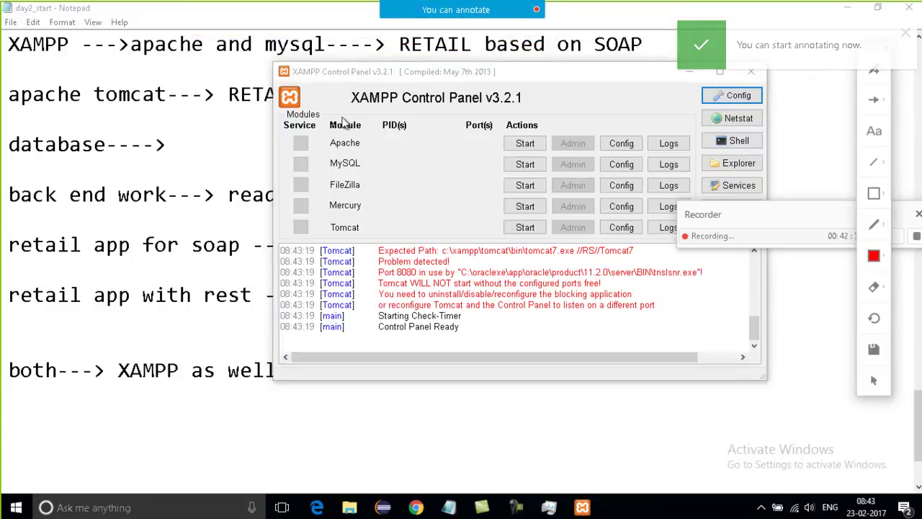
pyautogui.click(875, 226)
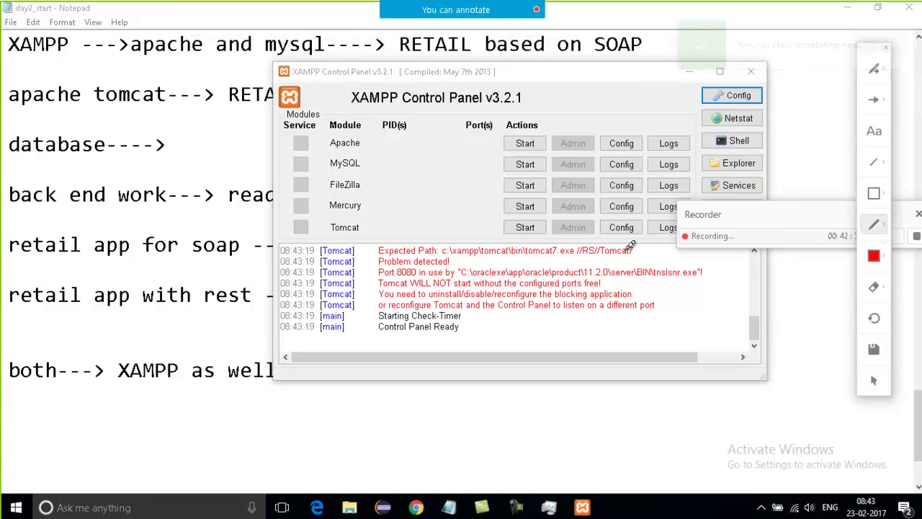
pyautogui.moveTo(314, 137)
pyautogui.mouseDown()
pyautogui.moveTo(329, 216)
pyautogui.moveTo(378, 203)
pyautogui.moveTo(365, 114)
pyautogui.moveTo(317, 140)
pyautogui.mouseUp()
pyautogui.moveTo(372, 213)
pyautogui.mouseDown()
pyautogui.moveTo(366, 235)
pyautogui.moveTo(393, 206)
pyautogui.mouseUp()
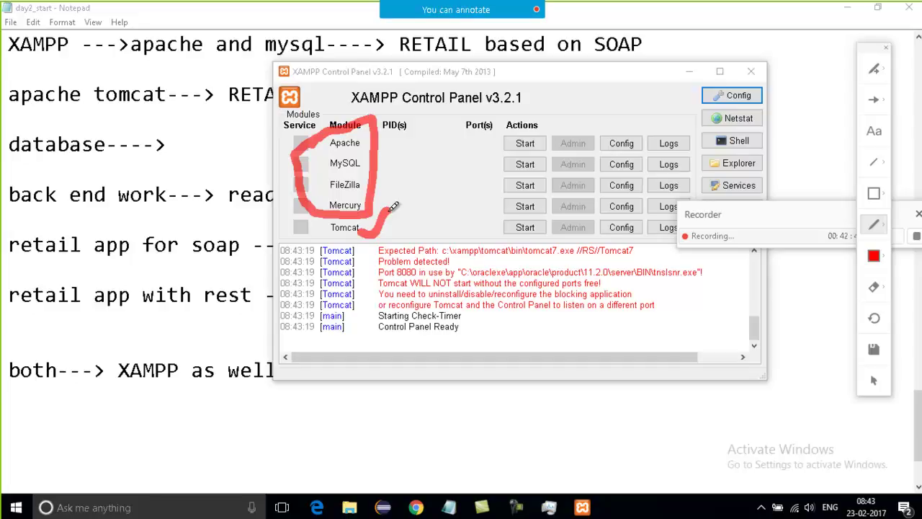
pyautogui.moveTo(513, 141)
pyautogui.mouseDown()
pyautogui.moveTo(475, 171)
pyautogui.moveTo(513, 161)
pyautogui.moveTo(476, 183)
pyautogui.moveTo(508, 186)
pyautogui.moveTo(482, 229)
pyautogui.moveTo(513, 228)
pyautogui.mouseUp()
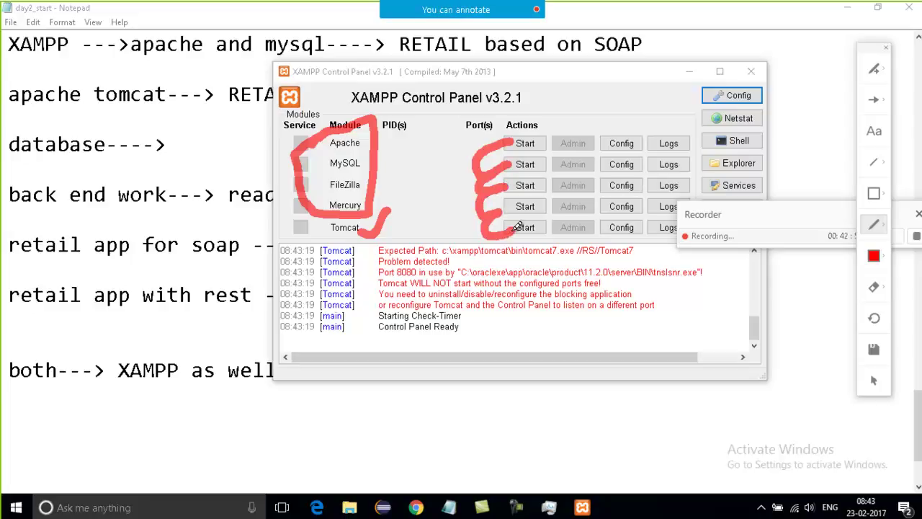
pyautogui.moveTo(536, 143)
pyautogui.mouseDown()
pyautogui.moveTo(538, 153)
pyautogui.moveTo(555, 125)
pyautogui.mouseUp()
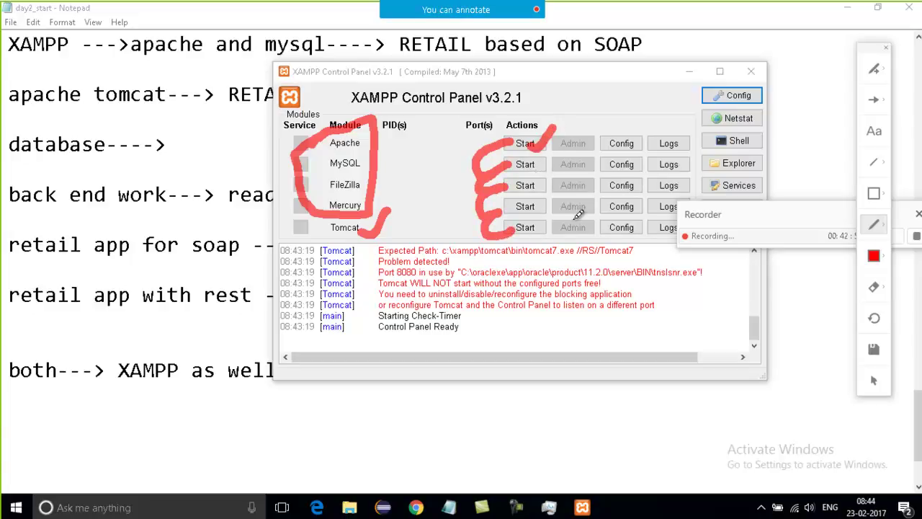
pyautogui.press('Escape')
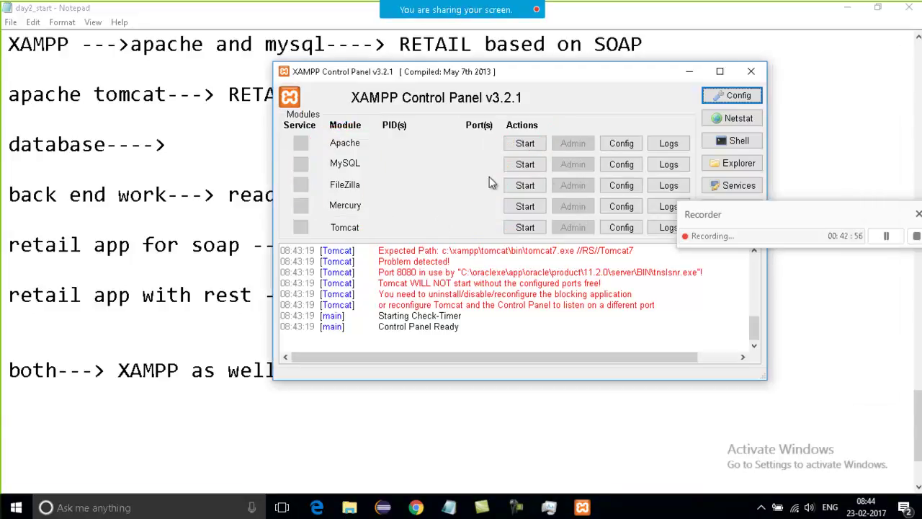
# Start the Apache module in the XAMPP Control Panel and move the panel aside.
pyautogui.click(508, 145)
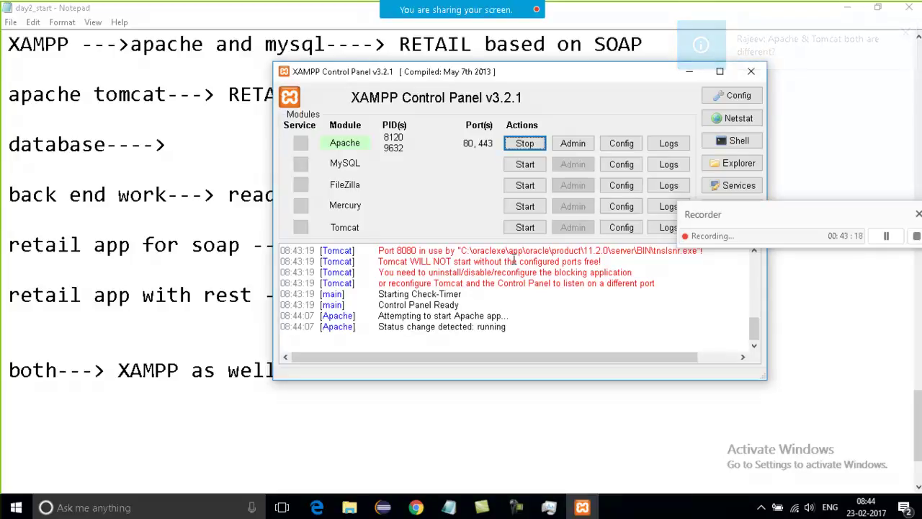
pyautogui.moveTo(544, 73); pyautogui.dragTo(627, 77)
# Switch to the Notepad notes, highlight the "XAMPP" and "apache tomcat" entries in turn, and insert a space after "apache tomcat".
pyautogui.click(204, 305)
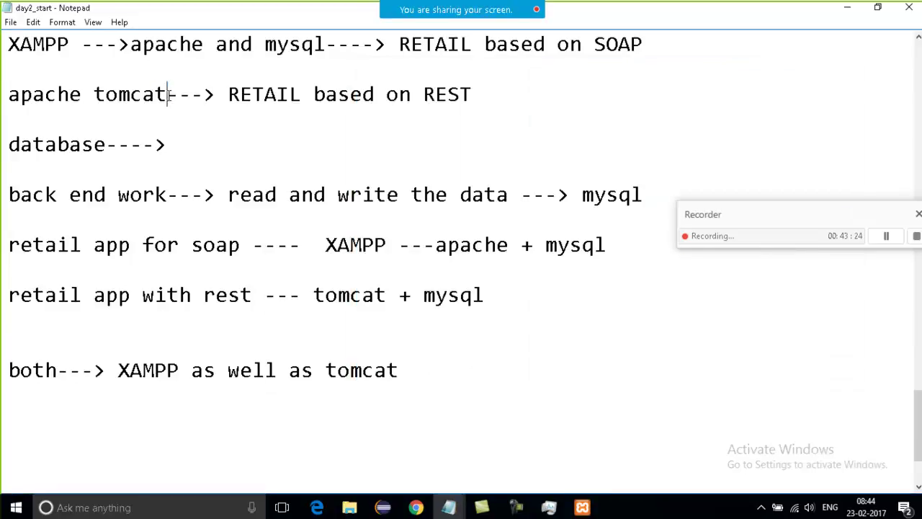
pyautogui.moveTo(168, 94); pyautogui.dragTo(8, 95)
pyautogui.moveTo(69, 44); pyautogui.dragTo(7, 44)
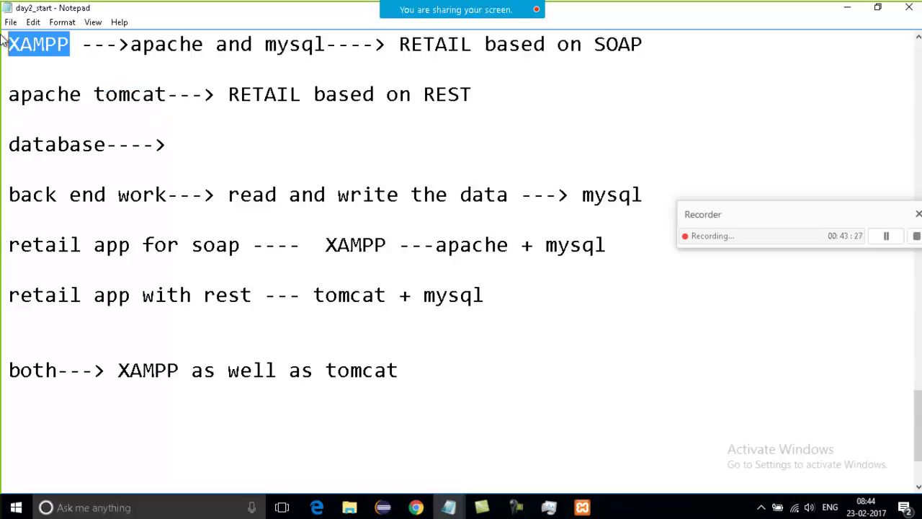
pyautogui.click(77, 46)
pyautogui.press('Up')
pyautogui.press('Up')
pyautogui.press('Up')
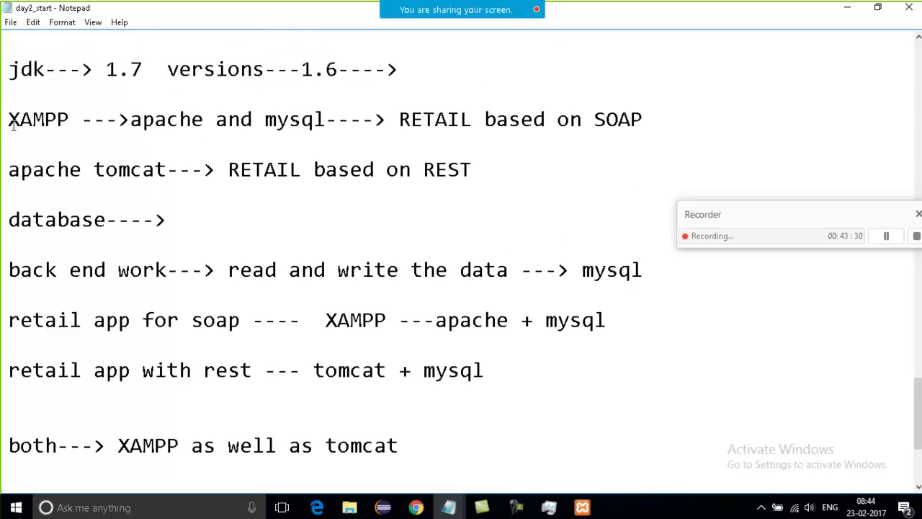
pyautogui.moveTo(9, 121); pyautogui.dragTo(70, 121)
pyautogui.moveTo(9, 171); pyautogui.dragTo(169, 173)
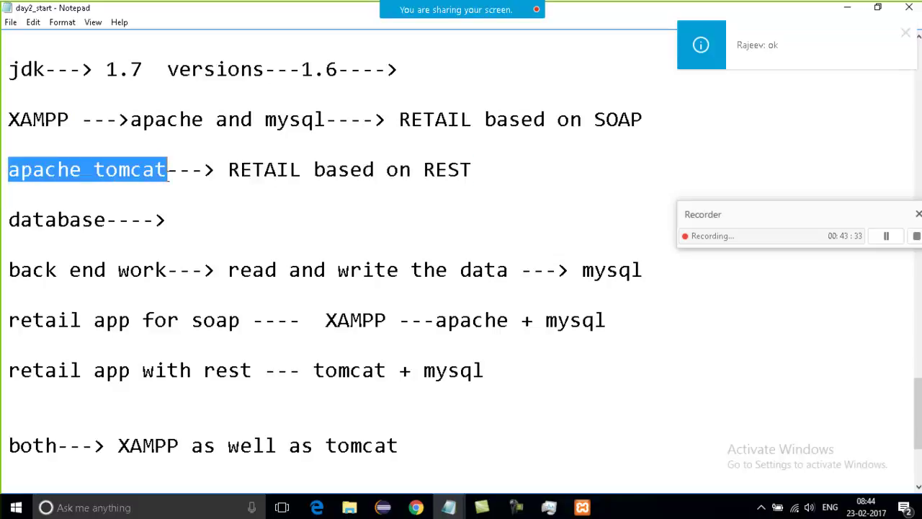
pyautogui.click(167, 171)
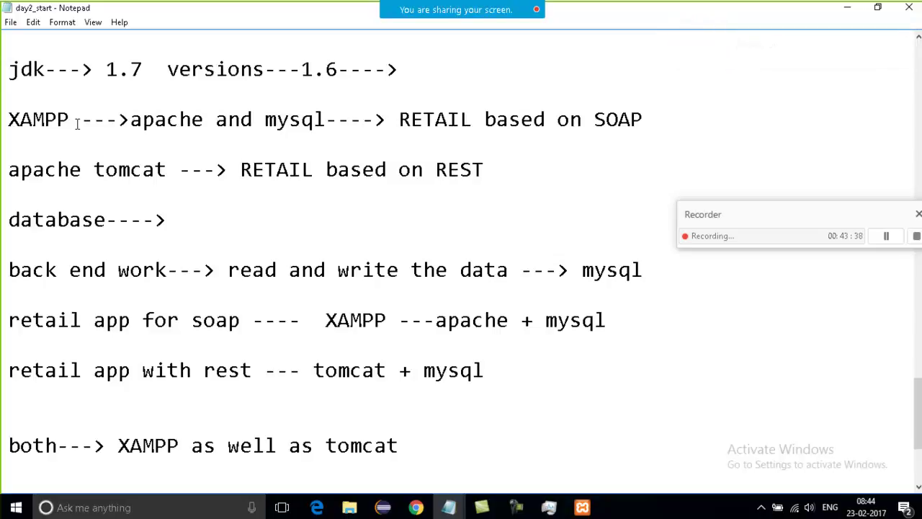
# Load localhost in a new Chrome tab and compare it with Apache's status in the XAMPP Control Panel.
pyautogui.click(582, 507)
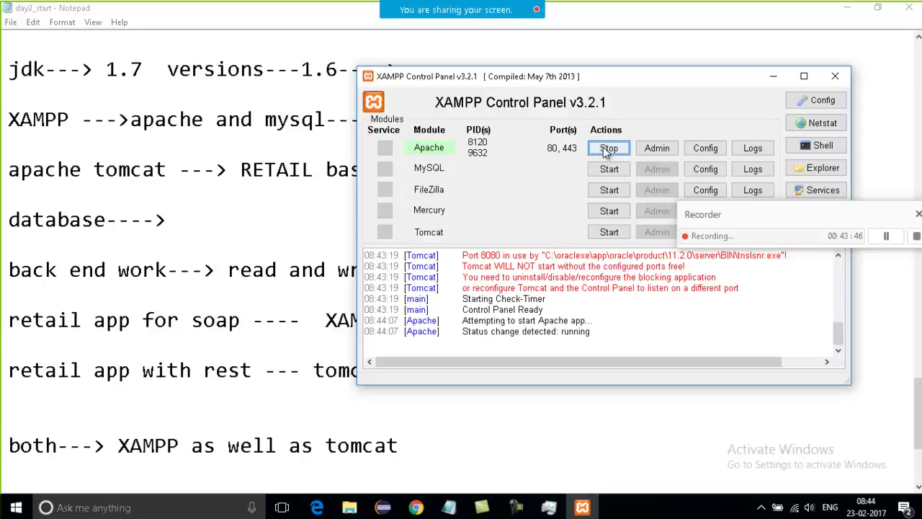
pyautogui.click(416, 507)
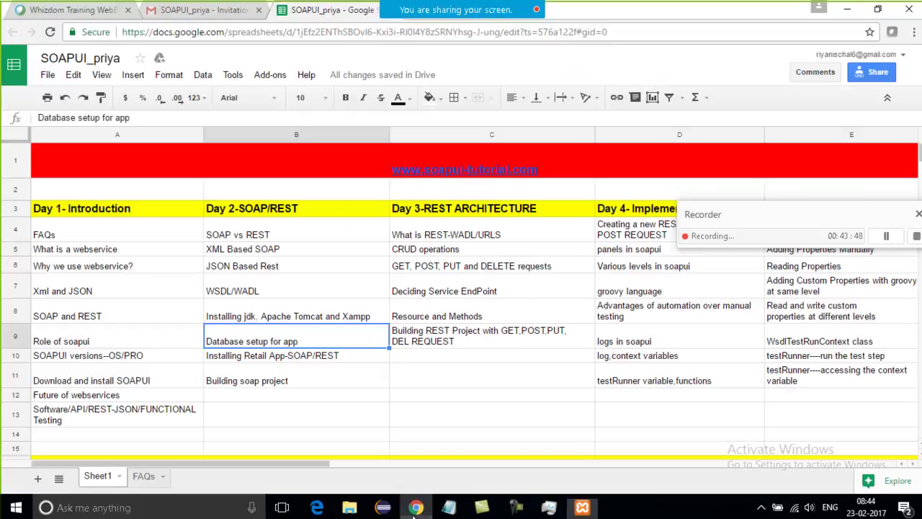
pyautogui.hotkey('ctrl', 't')
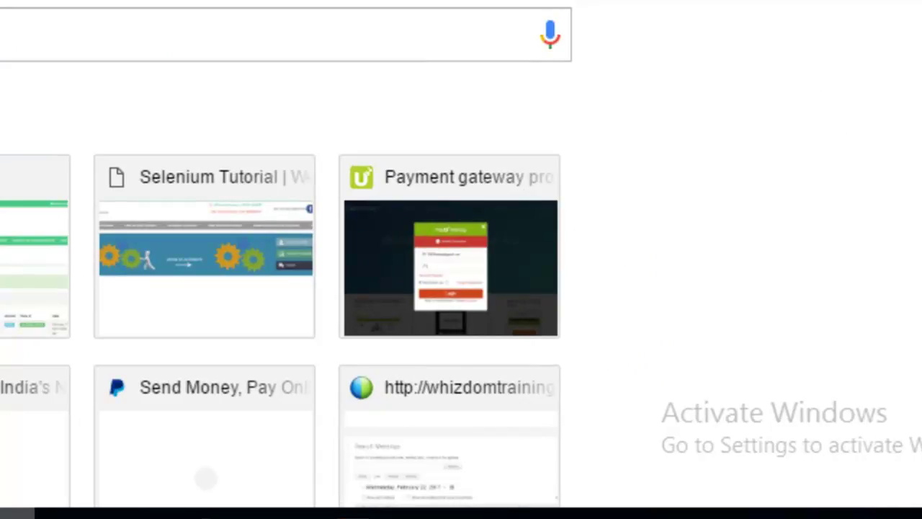
pyautogui.press('Return')
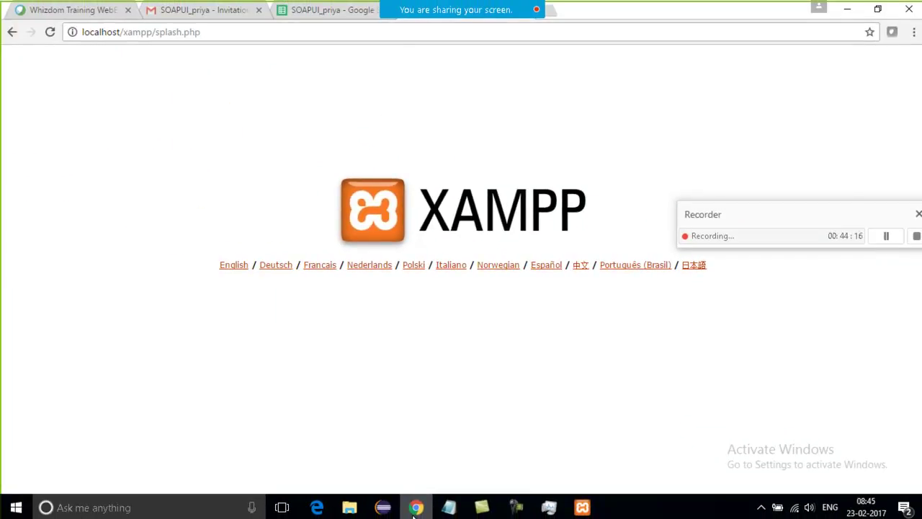
pyautogui.hotkey('alt', 'Tab')
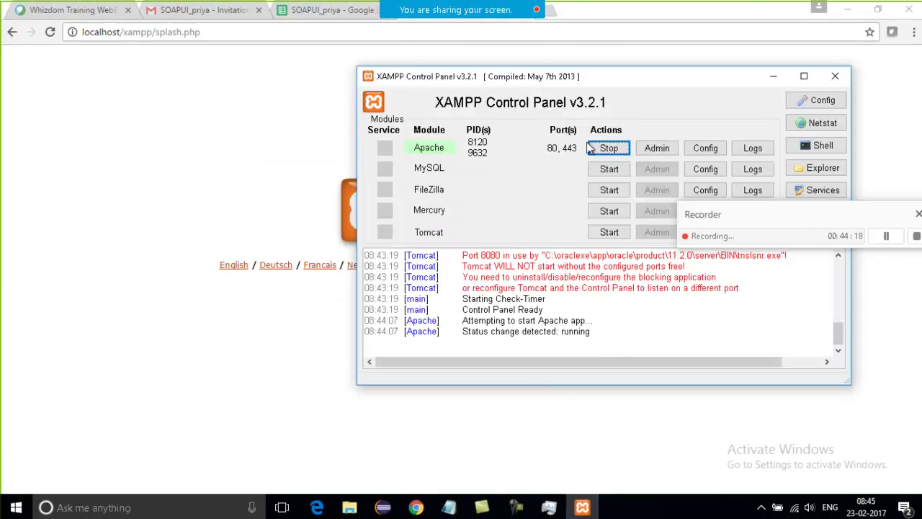
pyautogui.click(272, 124)
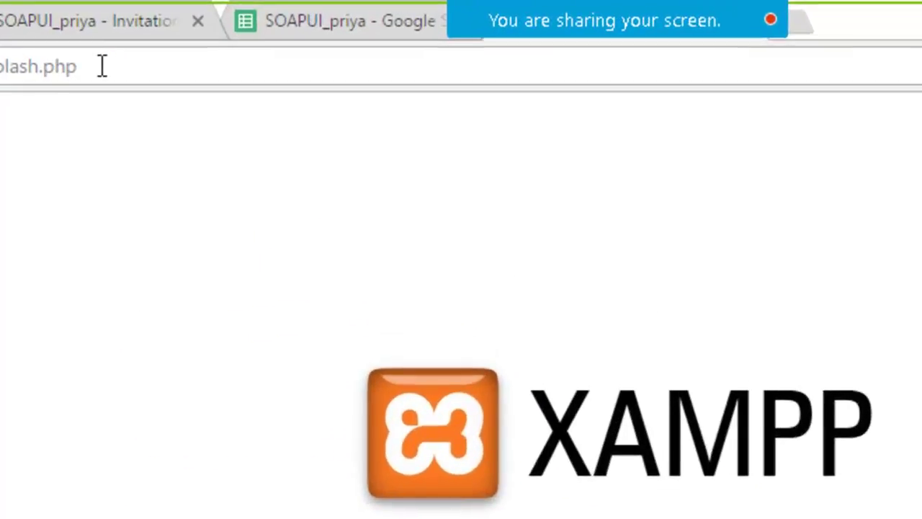
# Open the local XAMPP start page again in another new browser tab.
pyautogui.click(103, 66)
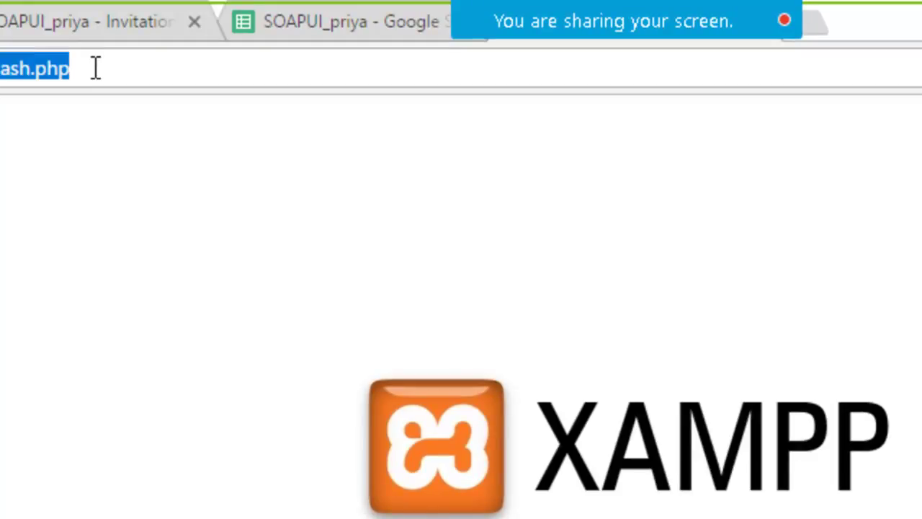
pyautogui.hotkey('ctrl', 't')
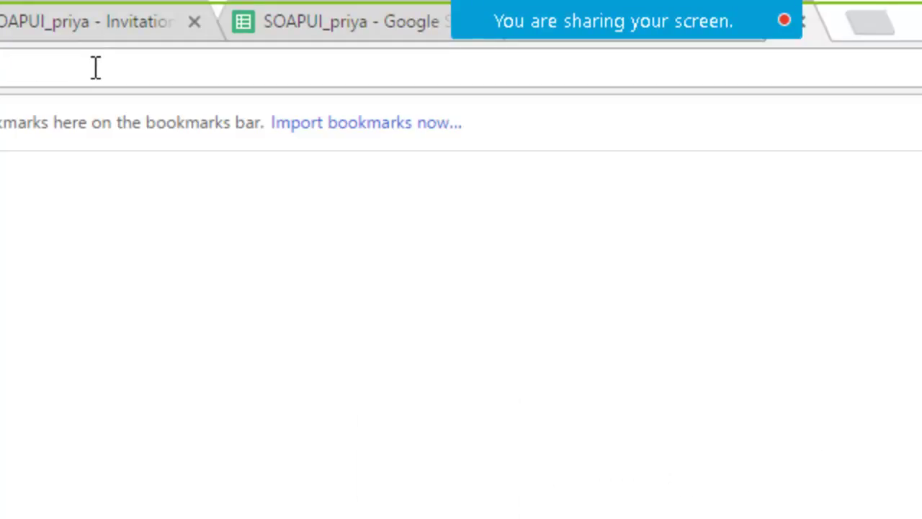
pyautogui.write('localhost/phpmyadmin')
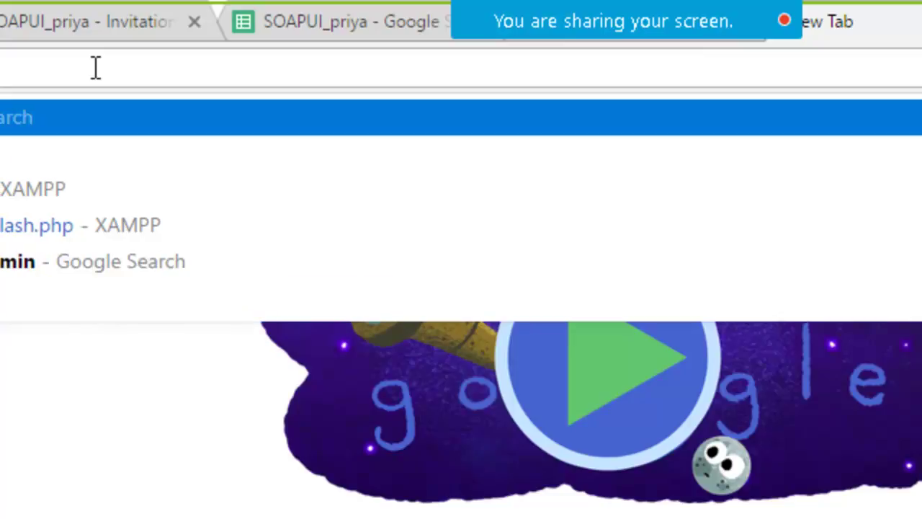
pyautogui.write('/')
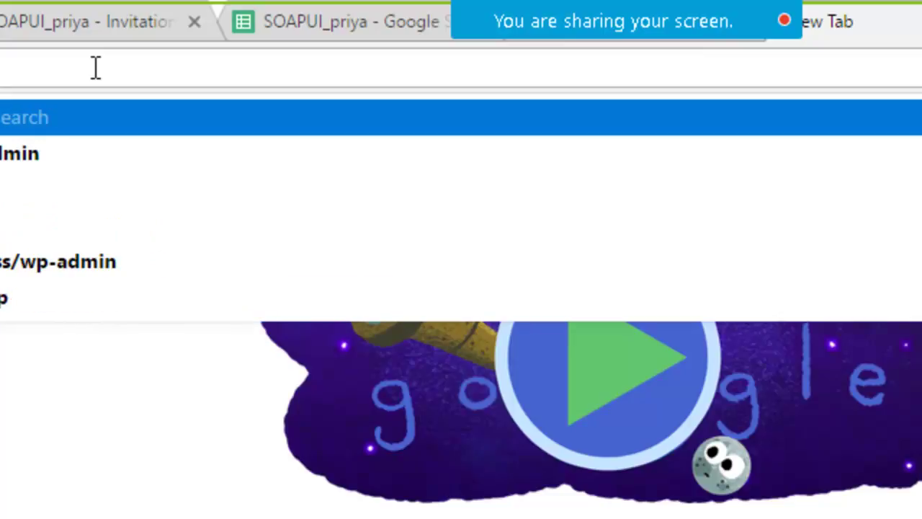
pyautogui.press('Return')
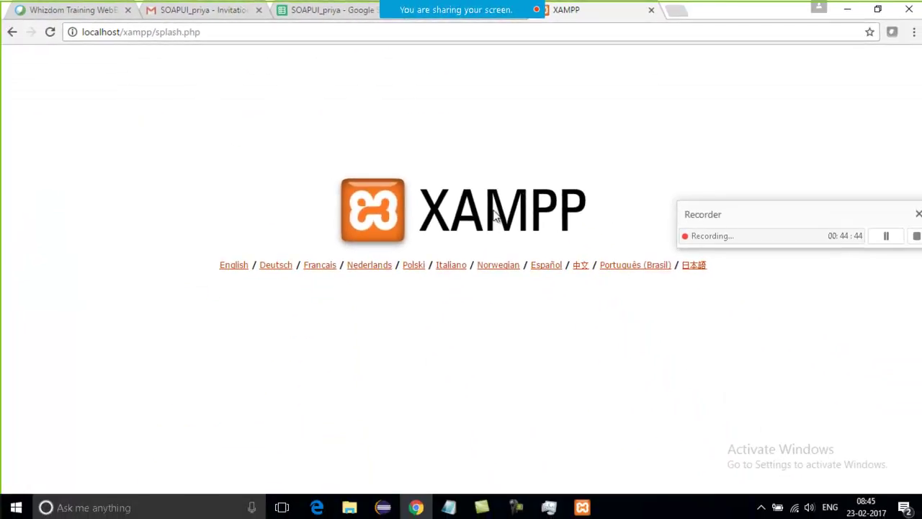
# Switch to the XAMPP Control Panel and stop the Apache module.
pyautogui.click(581, 508)
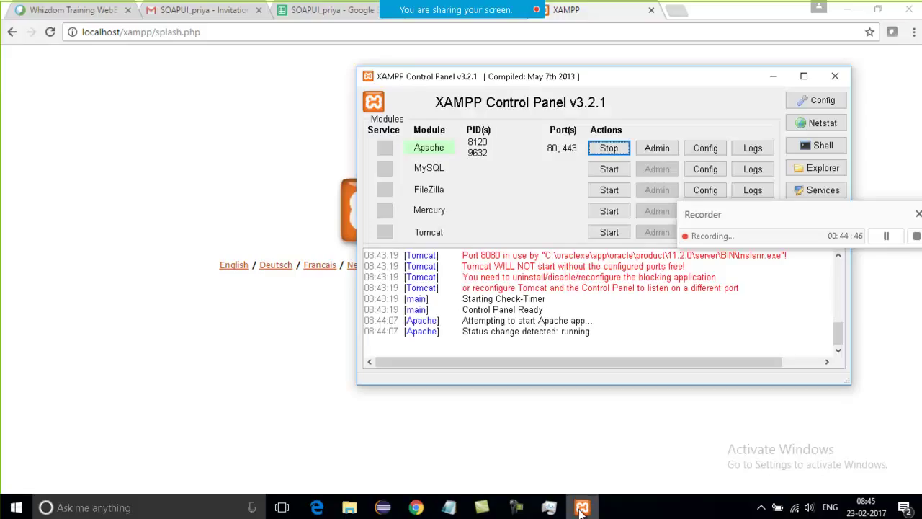
pyautogui.click(609, 148)
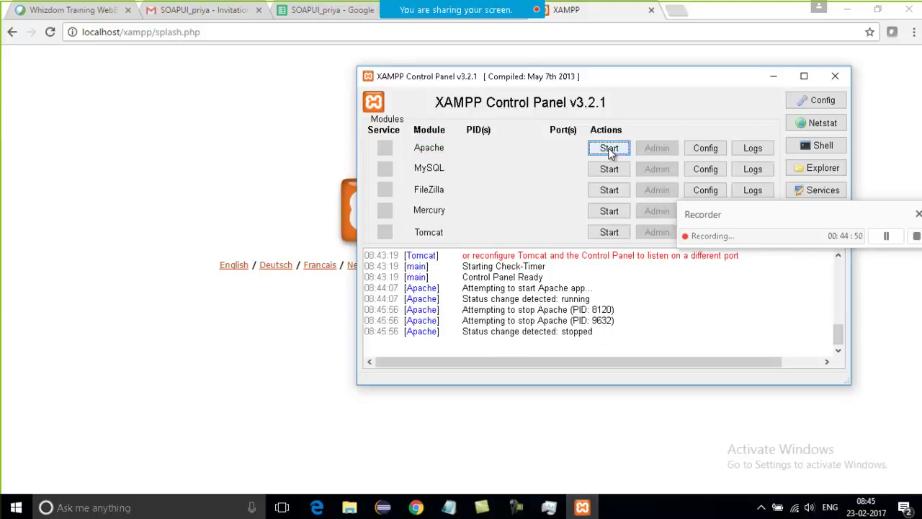
pyautogui.click(301, 143)
pyautogui.hotkey('alt', 'Tab')
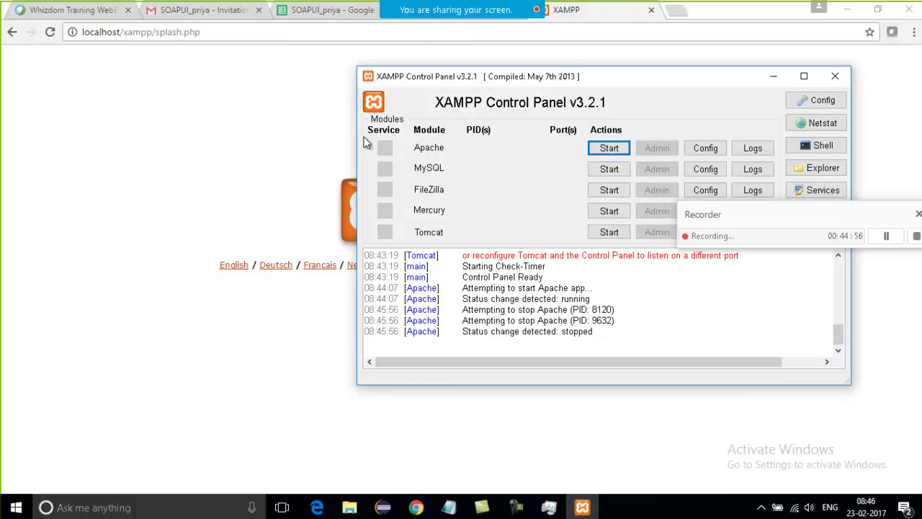
# Request localhost in a new Chrome tab to test the server with Apache stopped.
pyautogui.click(250, 173)
pyautogui.hotkey('ctrl', 't')
pyautogui.write('localhost')
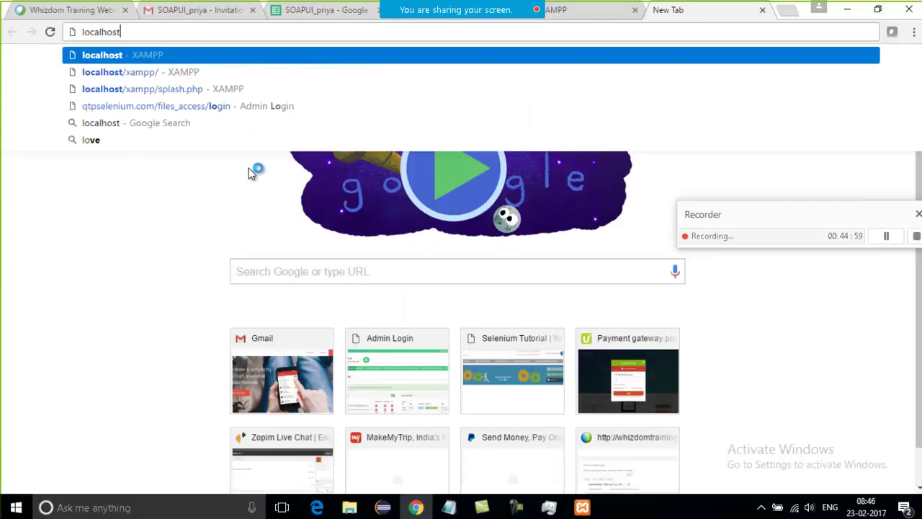
pyautogui.press('Return')
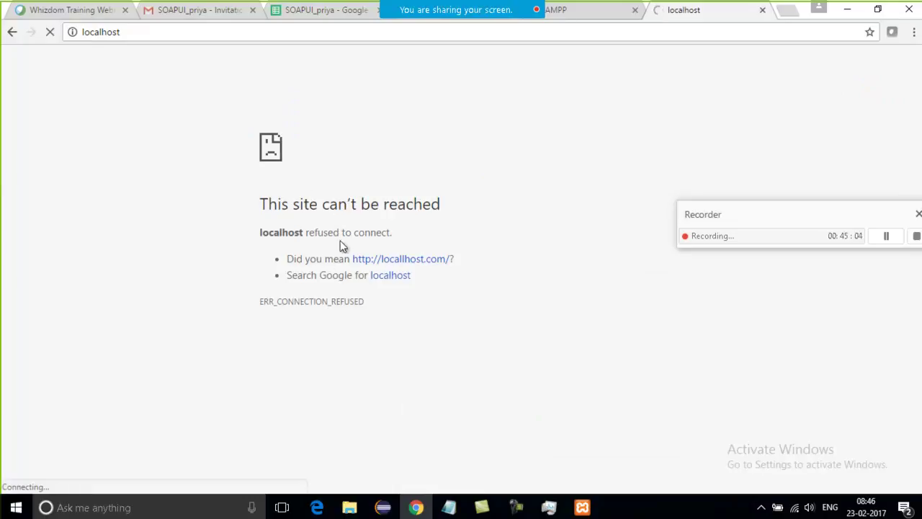
# Try twice to start the Tomcat module from the XAMPP Control Panel, answering the Windows permission prompt each time.
pyautogui.hotkey('alt', 'Tab')
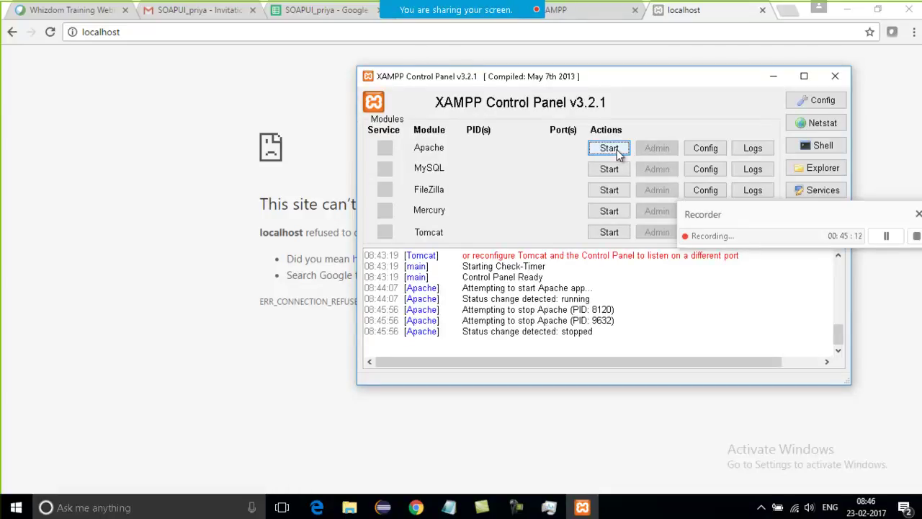
pyautogui.click(611, 233)
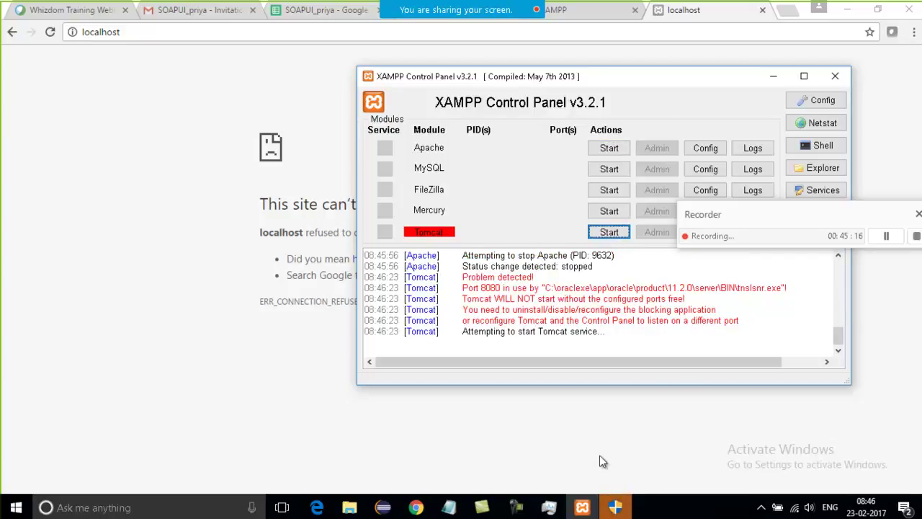
pyautogui.click(614, 506)
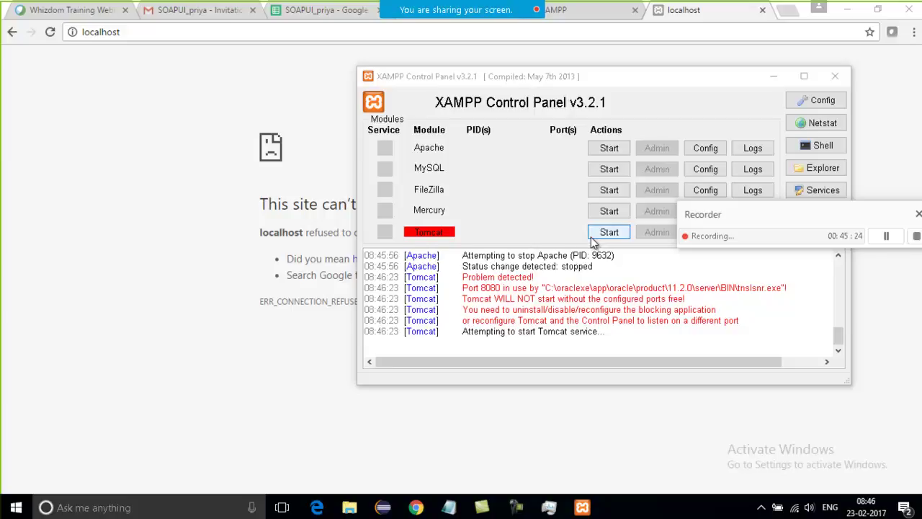
pyautogui.click(591, 242)
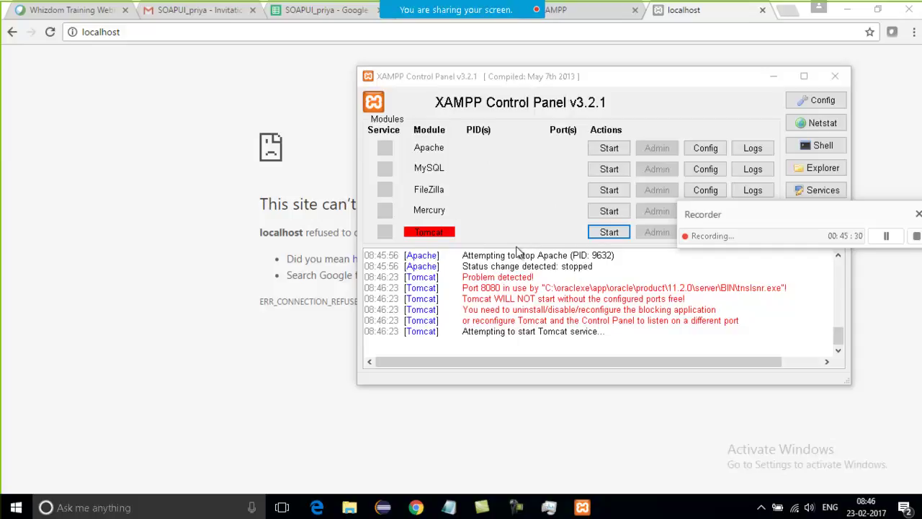
pyautogui.click(609, 232)
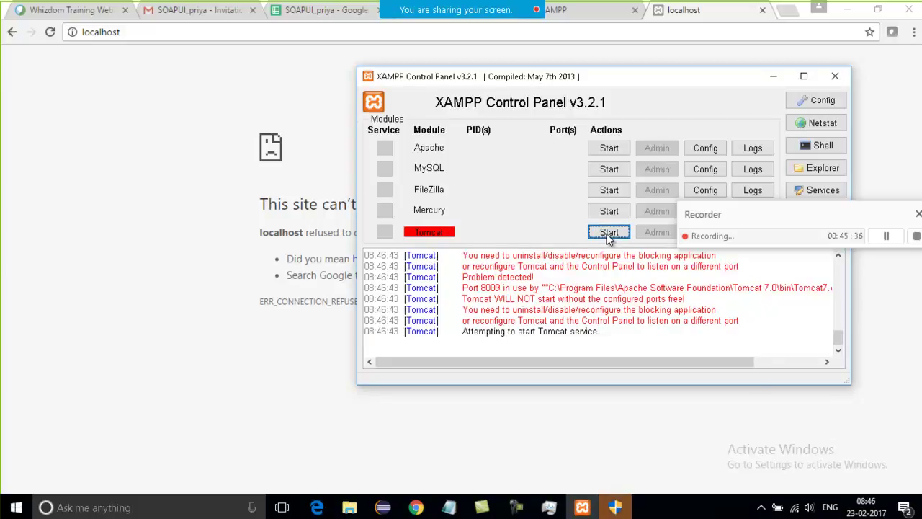
pyautogui.click(611, 512)
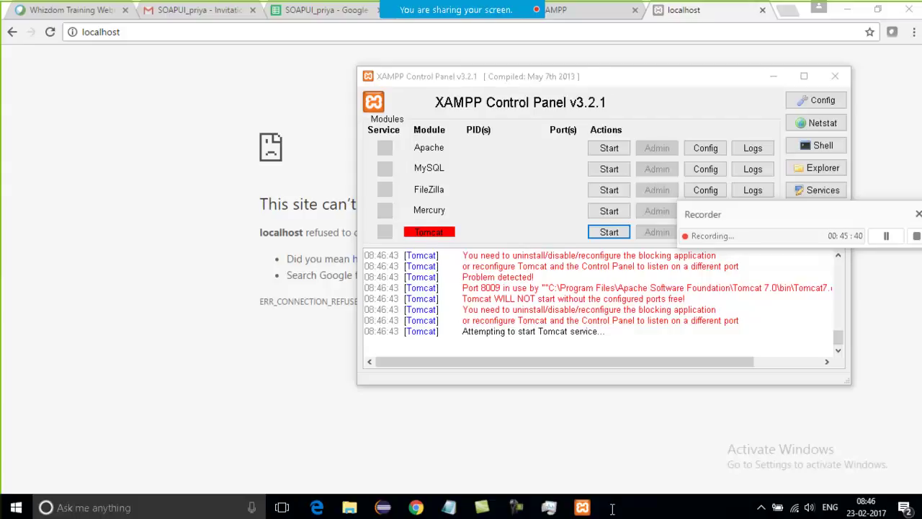
pyautogui.press('F5')
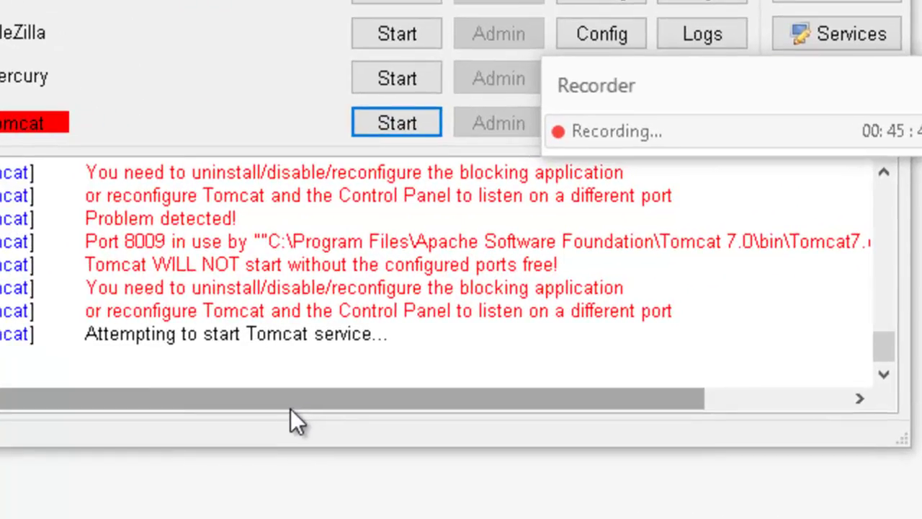
# Make the XAMPP Control Panel window taller and move it clear of the recorder overlay.
pyautogui.moveTo(559, 365); pyautogui.dragTo(573, 364)
pyautogui.moveTo(319, 406); pyautogui.dragTo(200, 313)
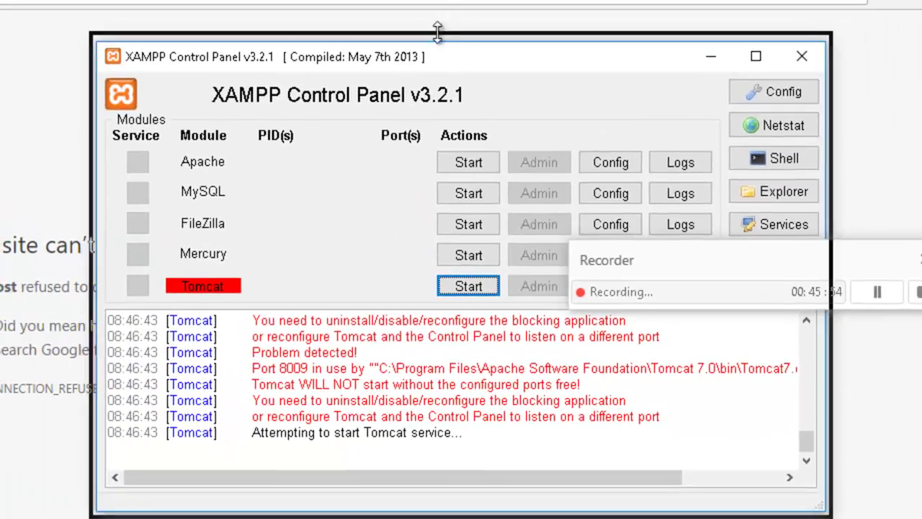
pyautogui.moveTo(437, 30); pyautogui.dragTo(433, 9)
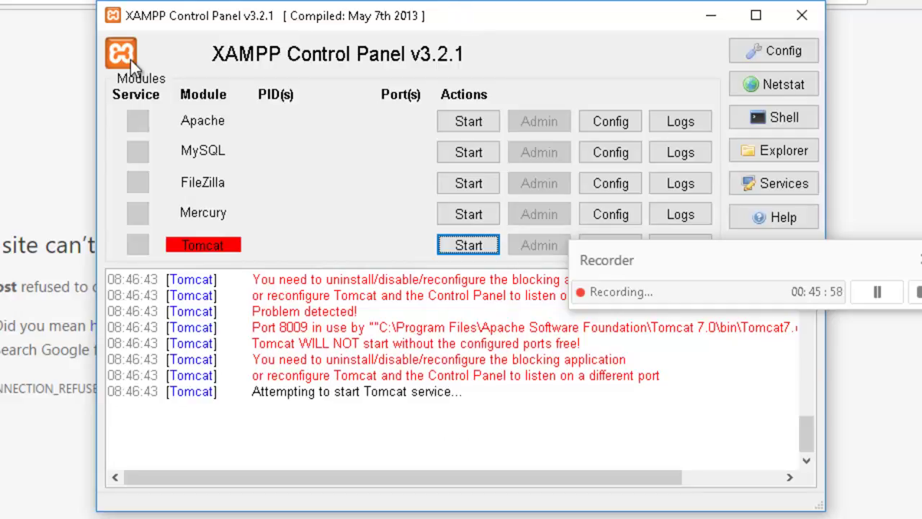
pyautogui.moveTo(511, 25); pyautogui.dragTo(137, 42)
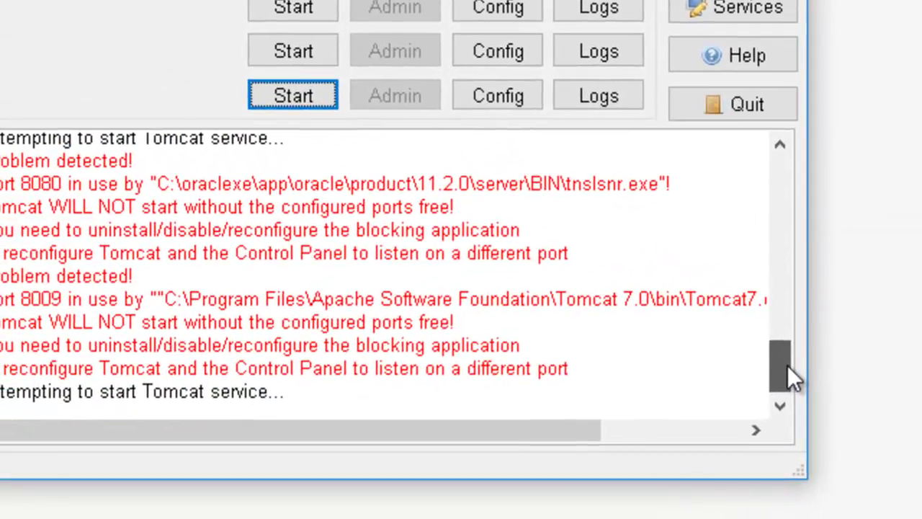
# Examine the Tomcat port-conflict messages in the log, highlighting the lines about ports in use, and clear the selection.
pyautogui.moveTo(787, 366); pyautogui.dragTo(790, 402)
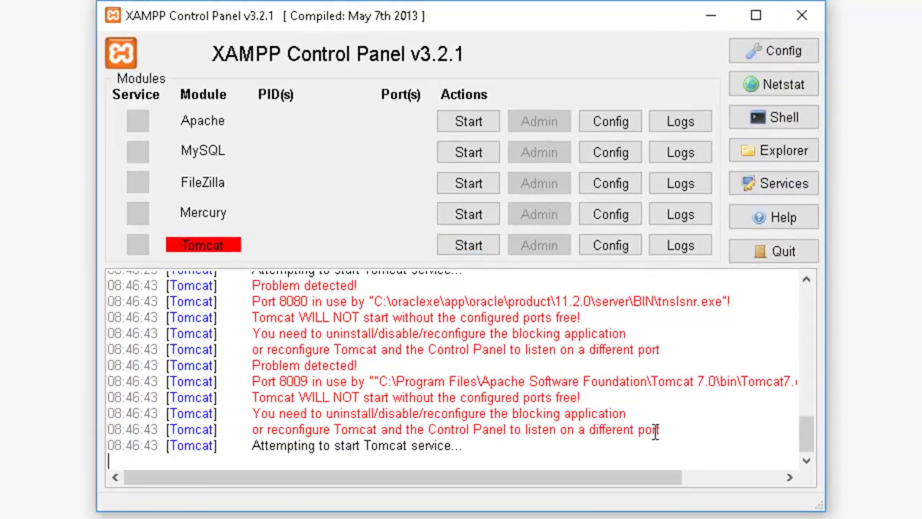
pyautogui.moveTo(636, 417); pyautogui.dragTo(481, 331)
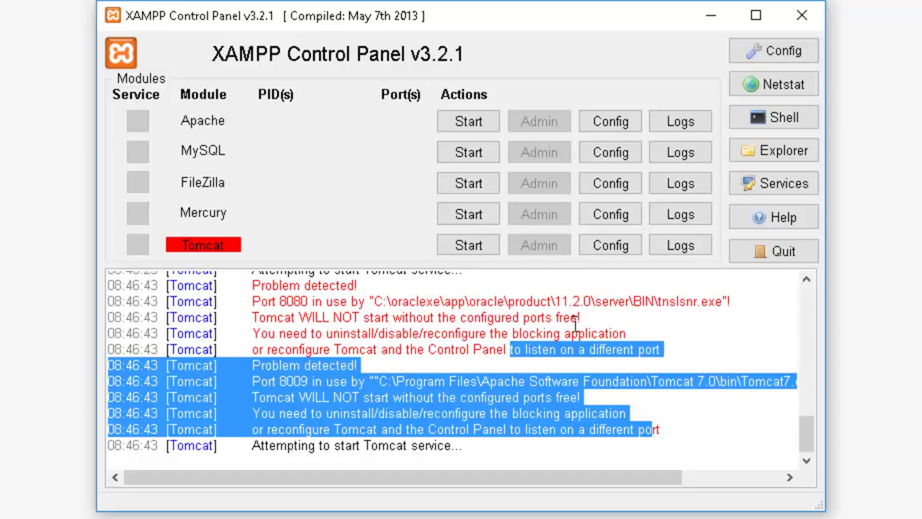
pyautogui.click(661, 358)
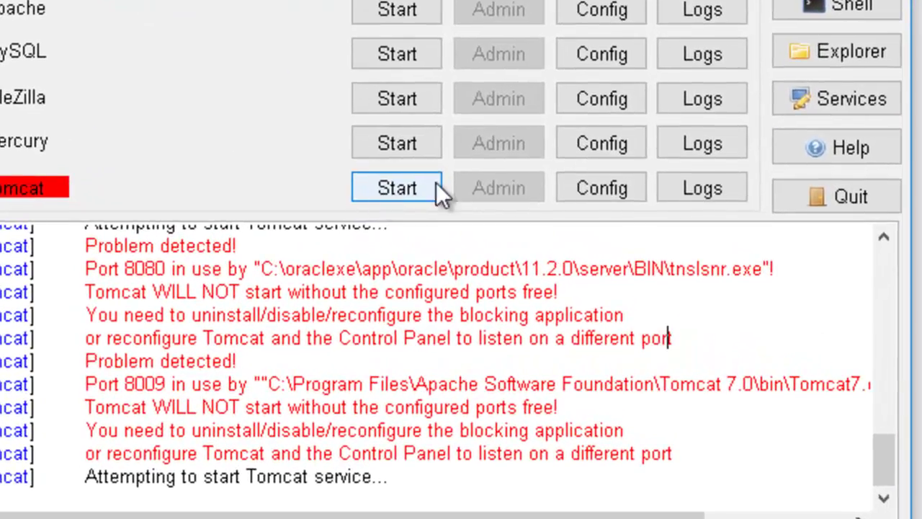
# Start the Apache module in the XAMPP Control Panel and request localhost:8080 in a new Chrome tab.
pyautogui.click(403, 10)
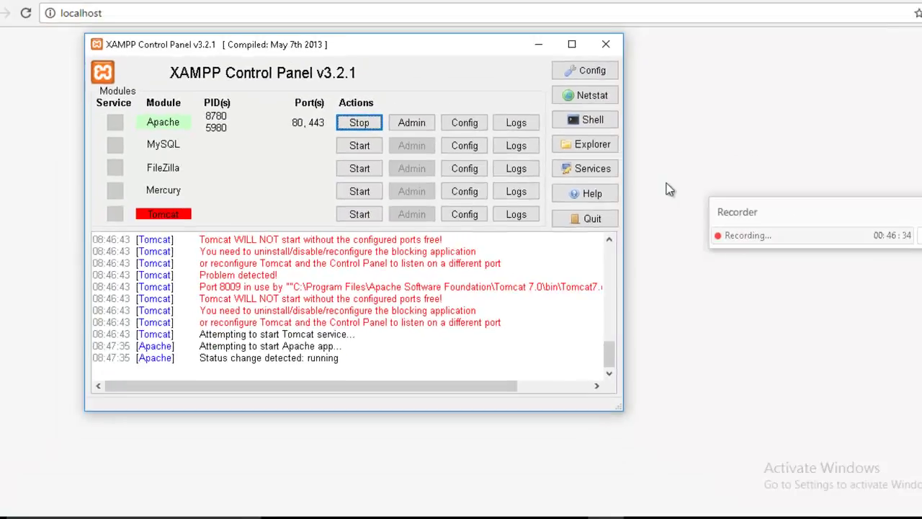
pyautogui.click(638, 187)
pyautogui.hotkey('ctrl', 't')
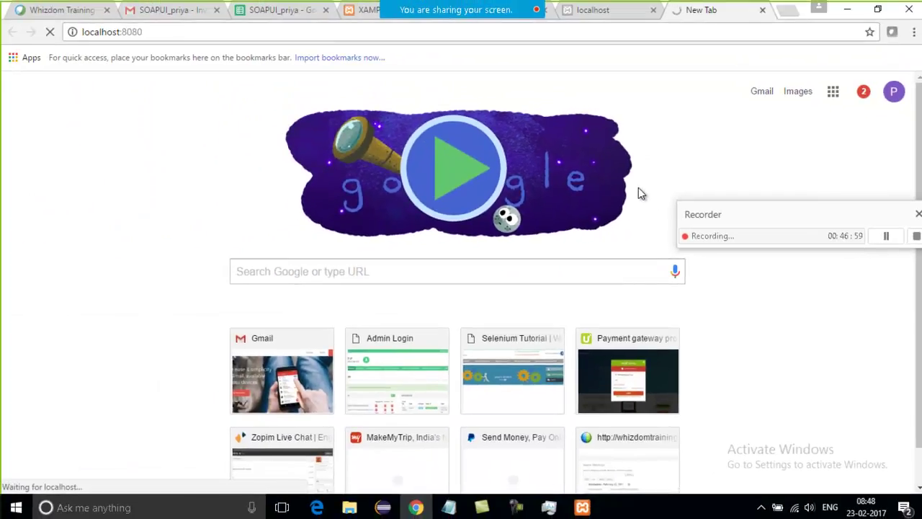
# Move the XAMPP Control Panel clear of the localhost:8080 login prompt and dismiss the prompt without signing in.
pyautogui.hotkey('alt', 'Tab')
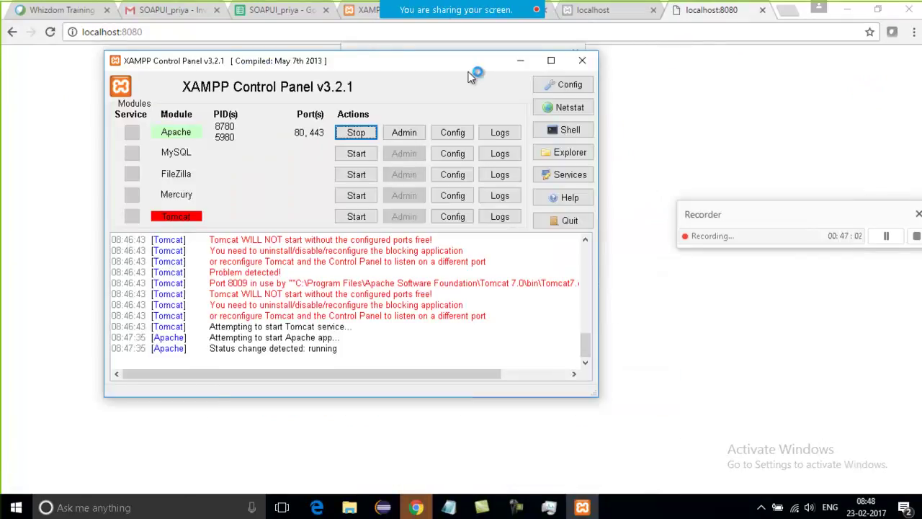
pyautogui.moveTo(456, 60); pyautogui.dragTo(465, 218)
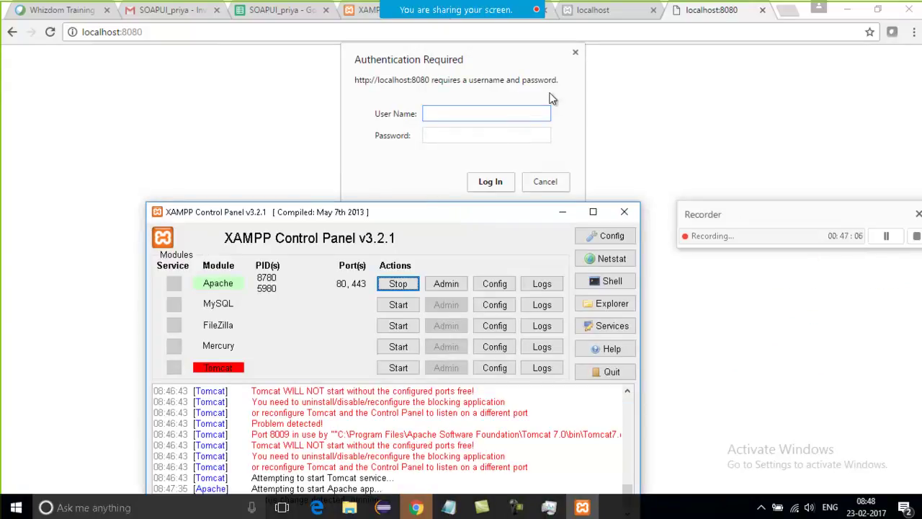
pyautogui.moveTo(512, 218); pyautogui.dragTo(485, 222)
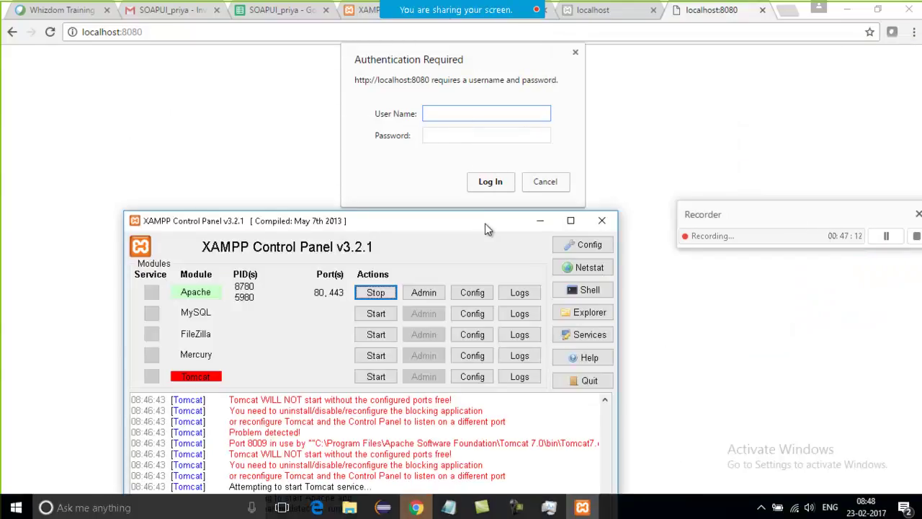
pyautogui.click(573, 57)
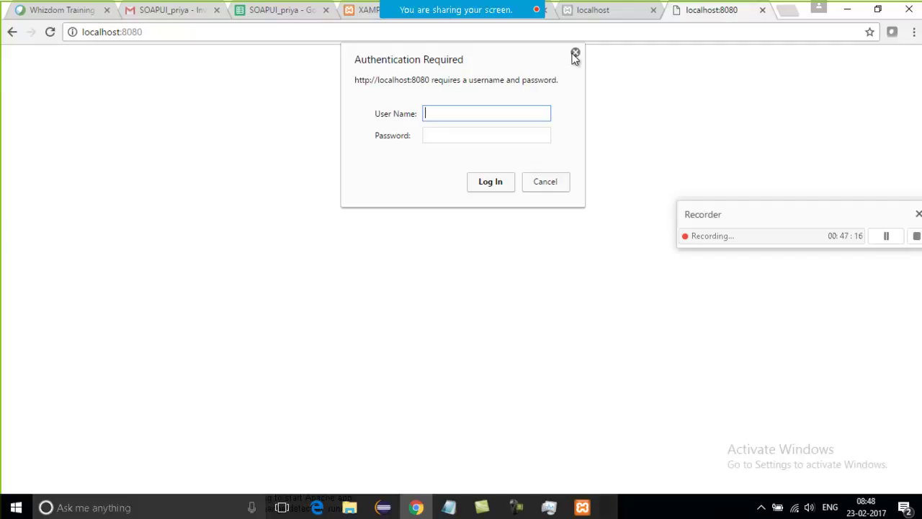
pyautogui.click(574, 55)
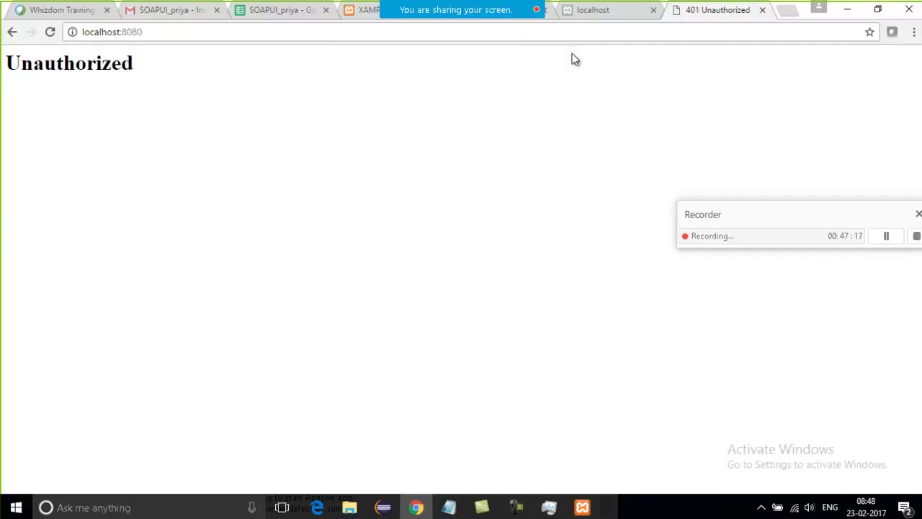
pyautogui.click(432, 36)
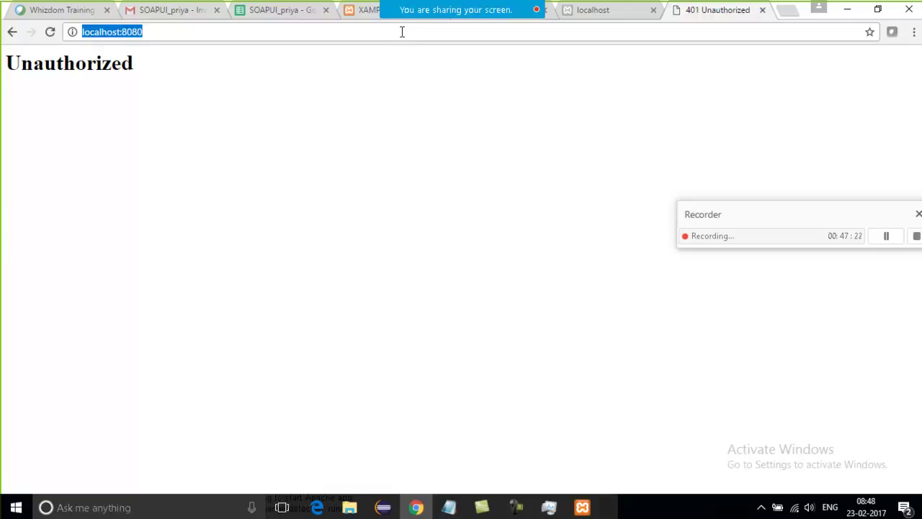
# Move the XAMPP Control Panel back up the screen and switch to the end of the day2_start notes in Notepad.
pyautogui.hotkey('alt', 'Tab')
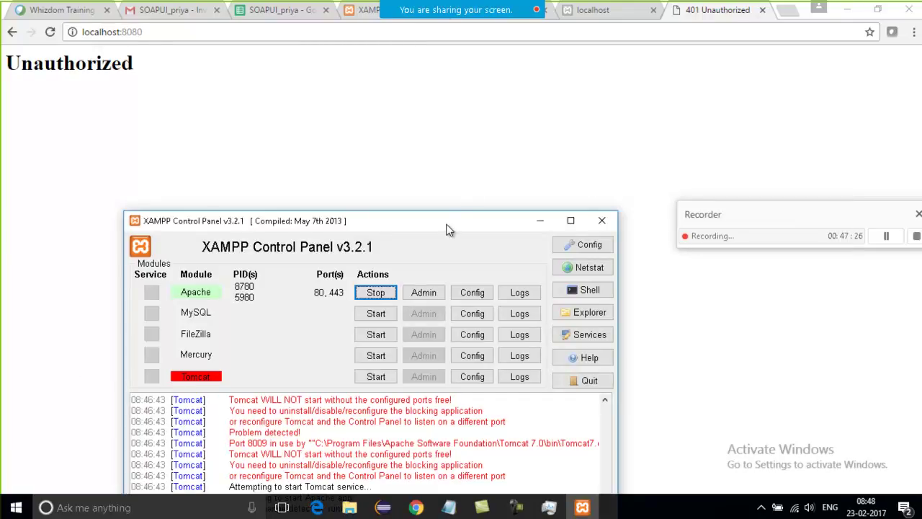
pyautogui.moveTo(448, 224); pyautogui.dragTo(541, 71)
pyautogui.click(349, 507)
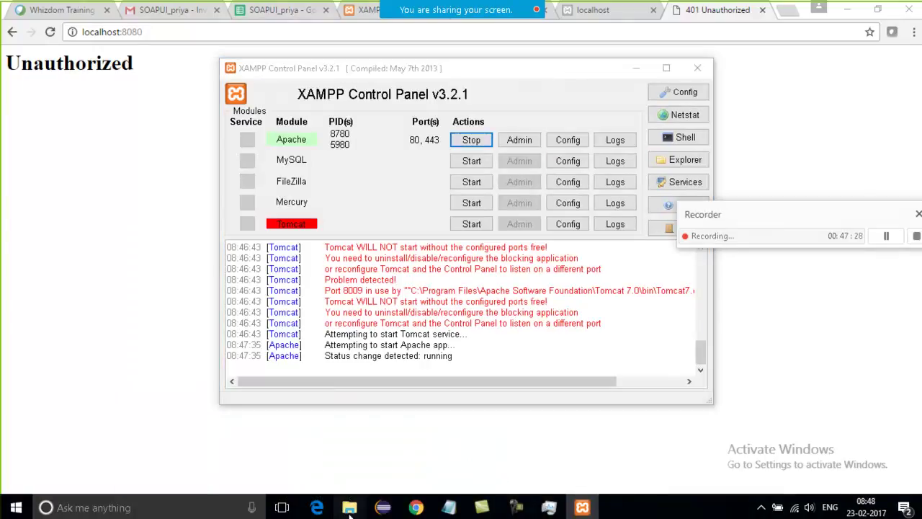
pyautogui.click(448, 508)
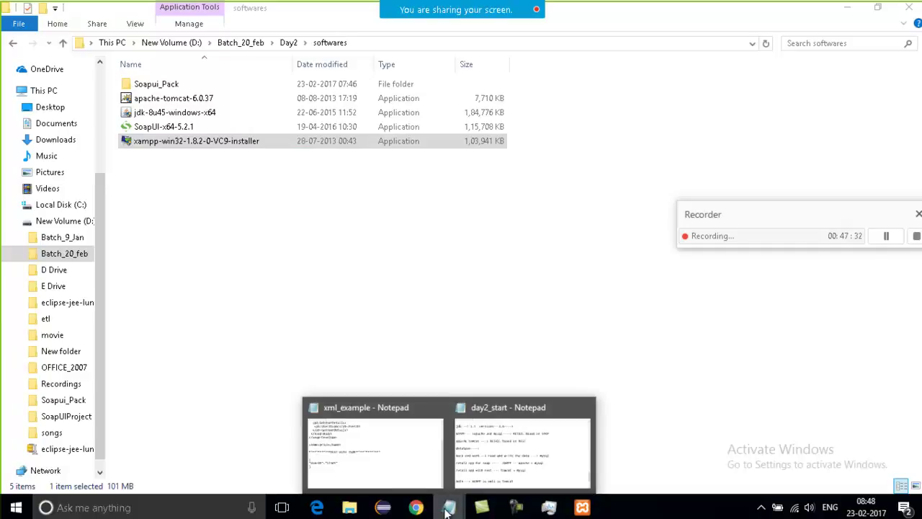
pyautogui.click(493, 435)
pyautogui.click(419, 328)
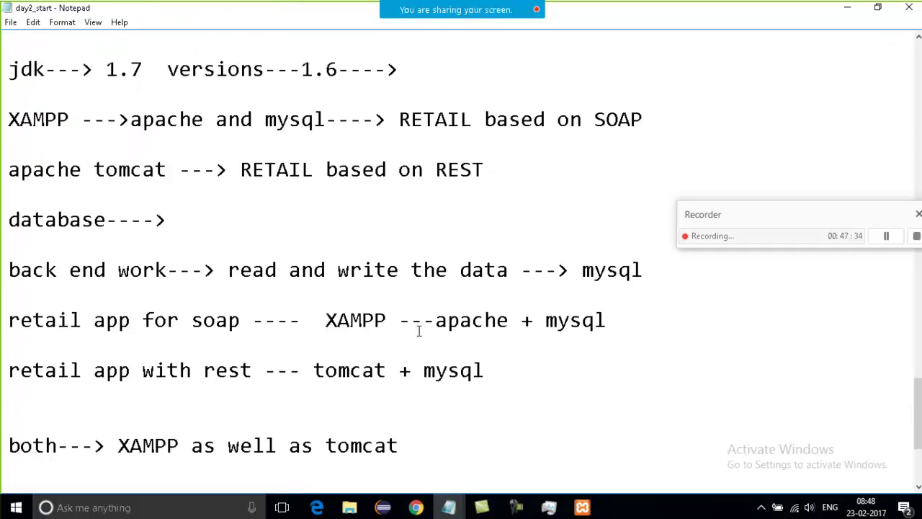
pyautogui.hotkey('ctrl', 'End')
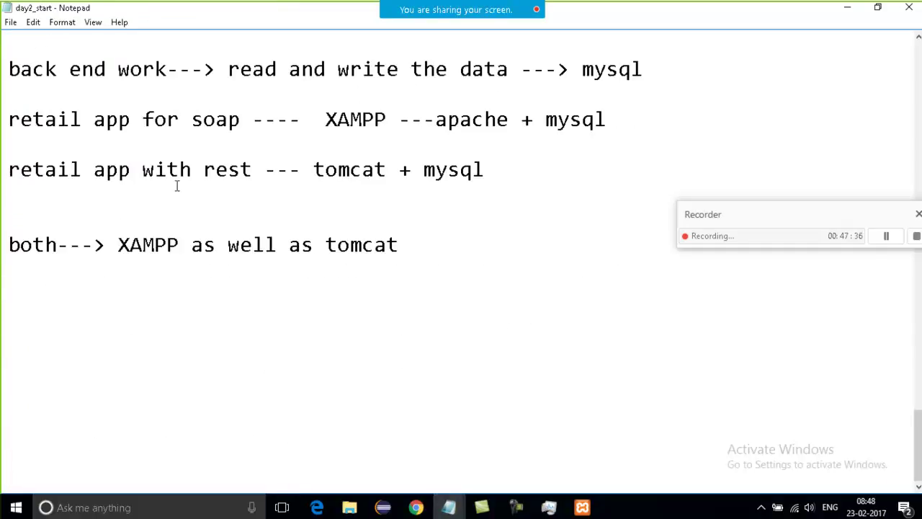
# Highlight the soap and rest retail app lines and the word mysql in the notes, and return to the XAMPP Control Panel.
pyautogui.moveTo(303, 192); pyautogui.dragTo(193, 96)
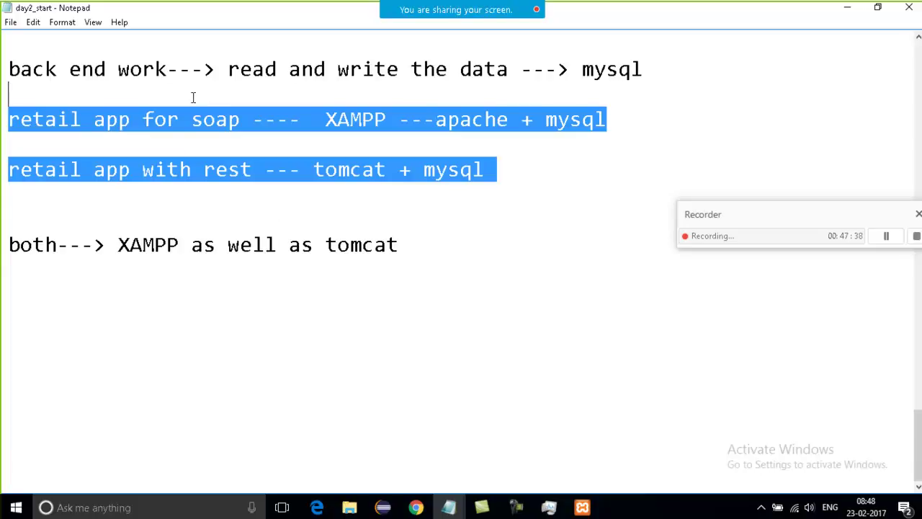
pyautogui.click(395, 190)
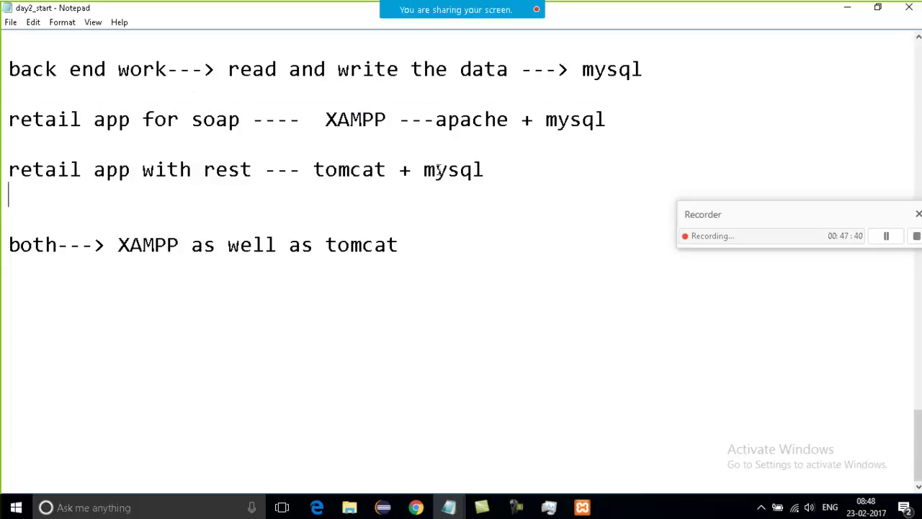
pyautogui.moveTo(425, 169); pyautogui.dragTo(497, 173)
pyautogui.click(483, 171)
pyautogui.click(582, 507)
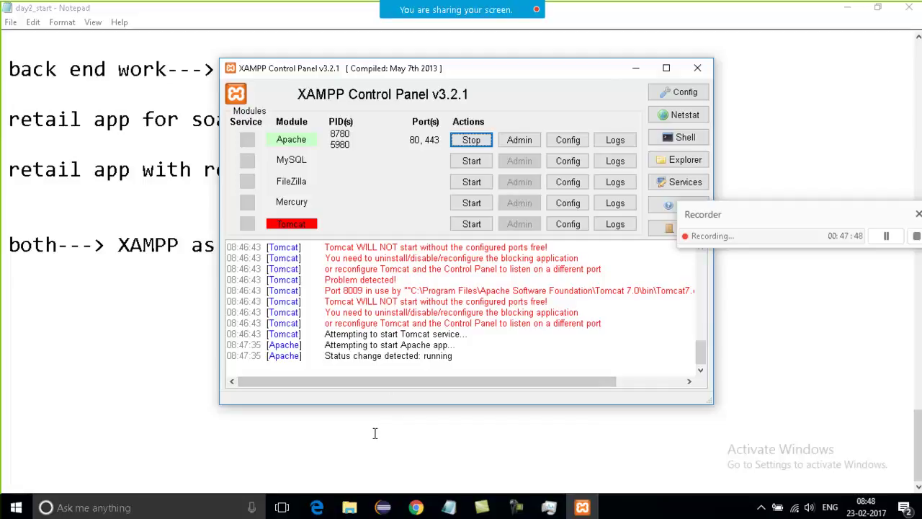
# Open a Command Prompt and begin a cd command without running it.
pyautogui.press('super')
pyautogui.write('cmd')
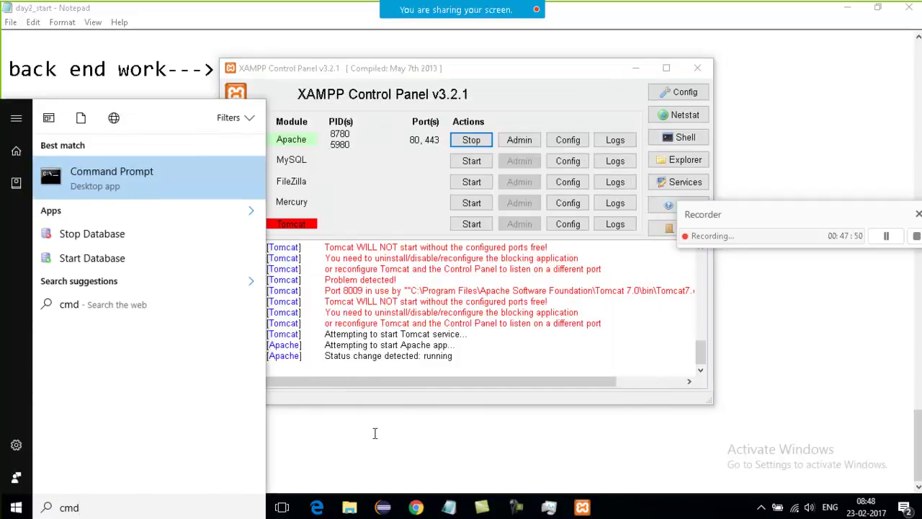
pyautogui.press('Return')
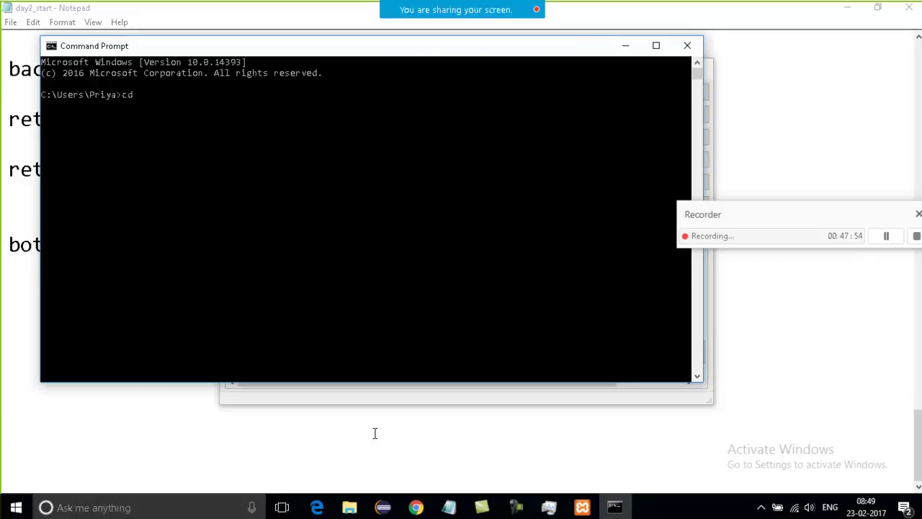
pyautogui.write('cd')
# Browse to C:\xampp\mysql\bin in File Explorer and select the mysql application.
pyautogui.click(349, 507)
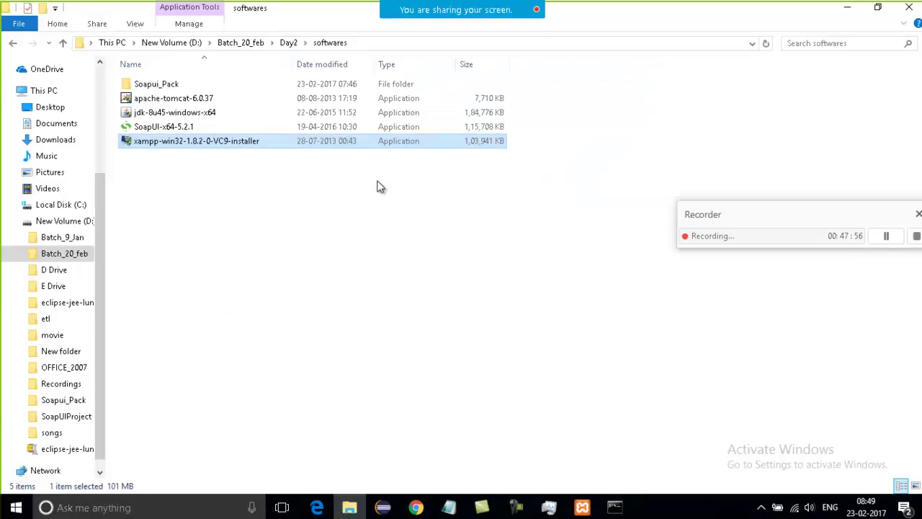
pyautogui.click(183, 42)
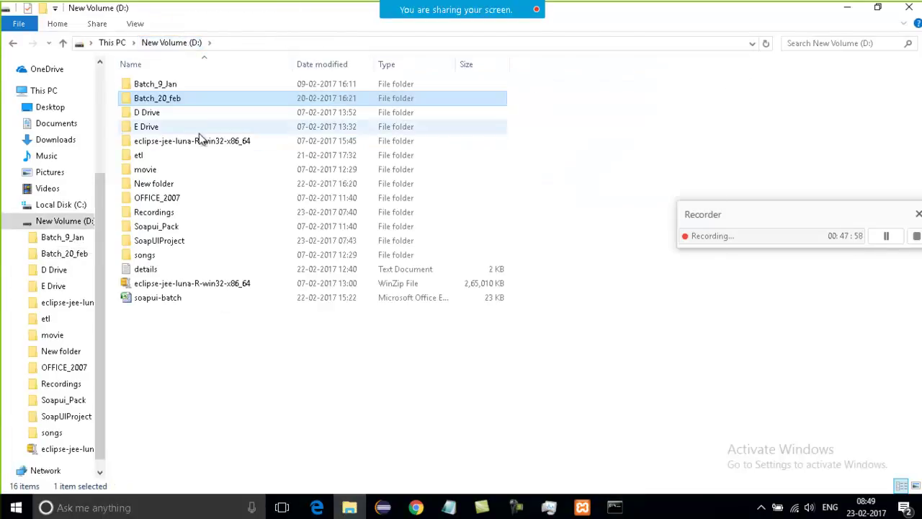
pyautogui.click(123, 45)
pyautogui.doubleClick(227, 199)
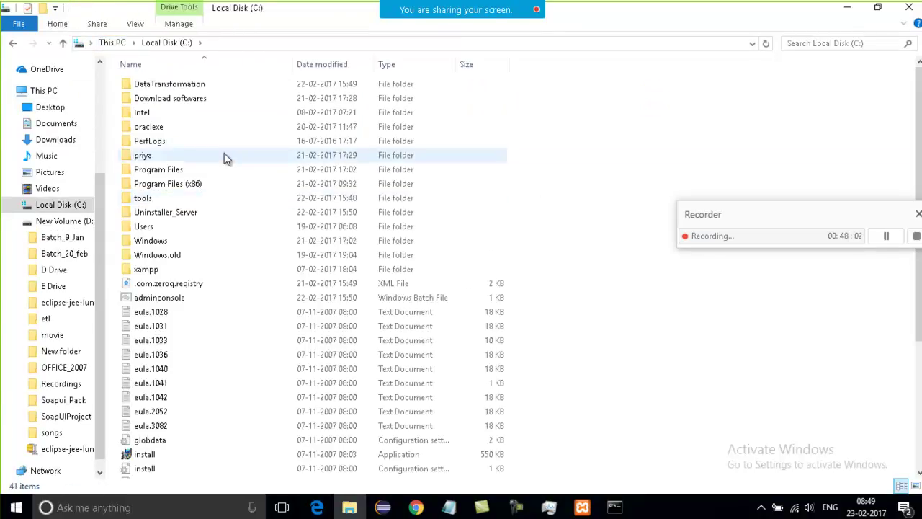
pyautogui.doubleClick(198, 270)
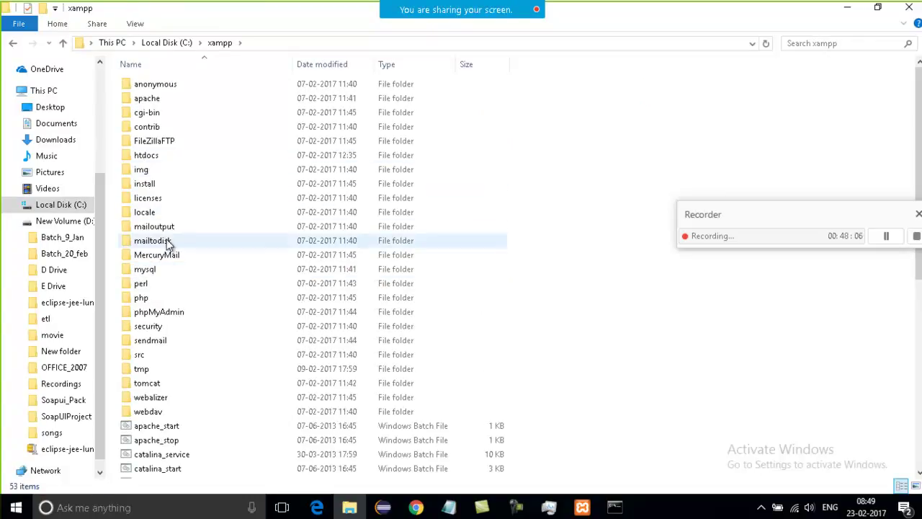
pyautogui.doubleClick(166, 271)
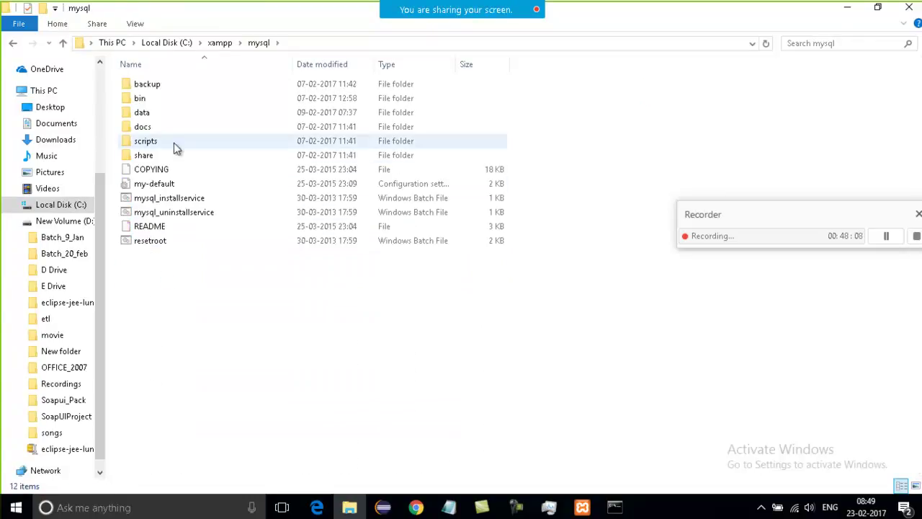
pyautogui.doubleClick(173, 99)
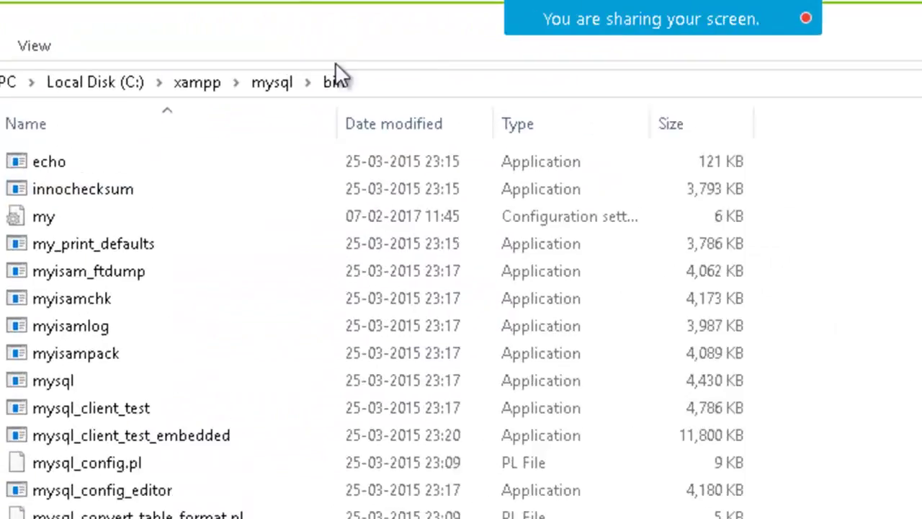
pyautogui.click(425, 88)
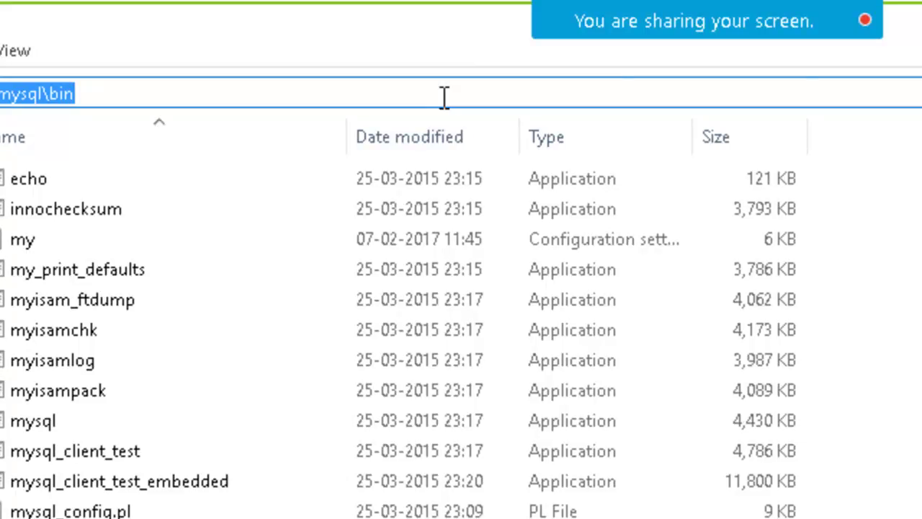
pyautogui.click(326, 420)
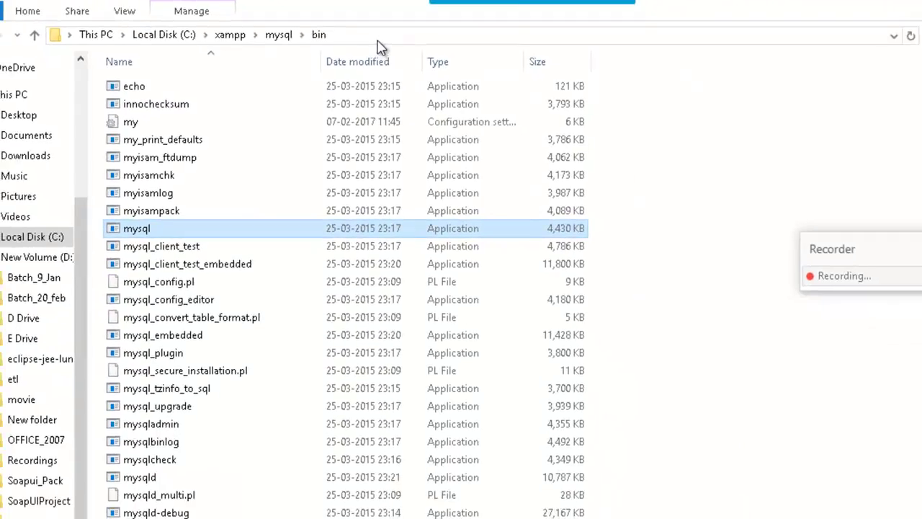
# Copy the bin folder's path and complete the cd command in the Command Prompt with C:\xampp\mysql\bin.
pyautogui.click(379, 39)
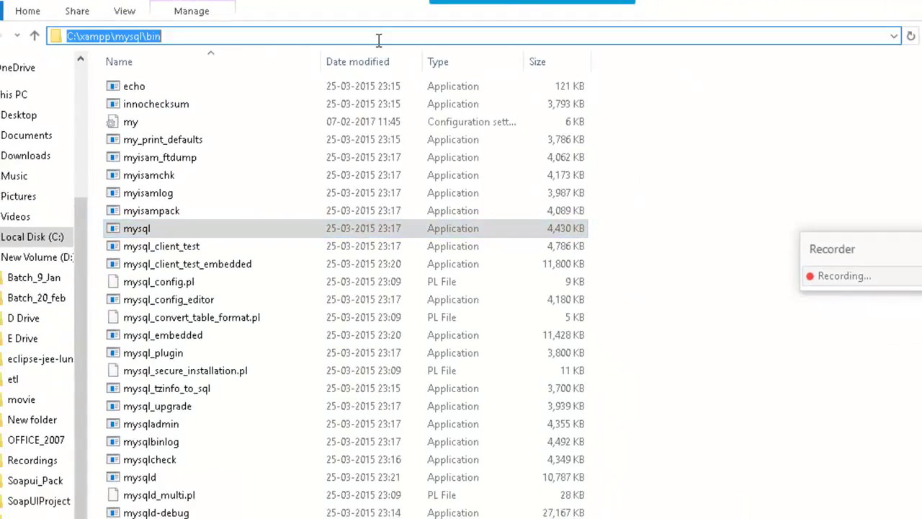
pyautogui.hotkey('ctrl', 'c')
pyautogui.hotkey('alt', 'Tab')
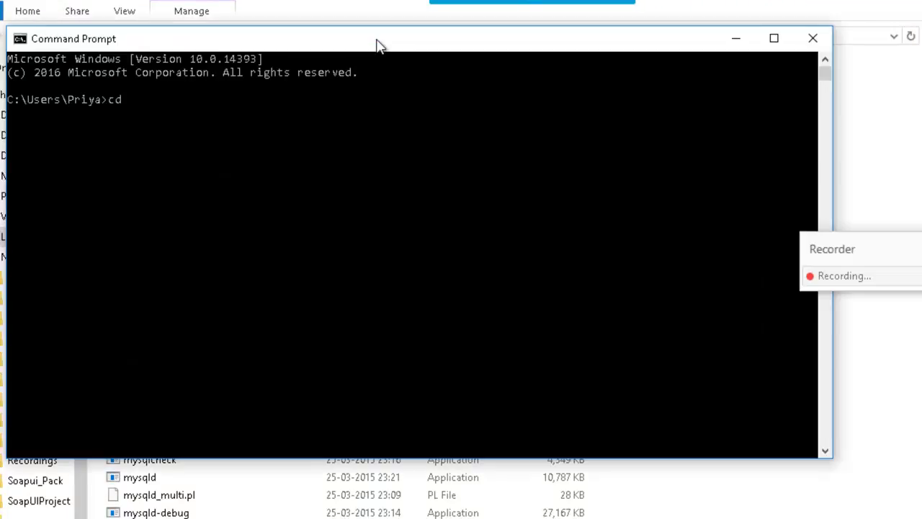
pyautogui.hotkey('ctrl', 'v')
pyautogui.press('Return')
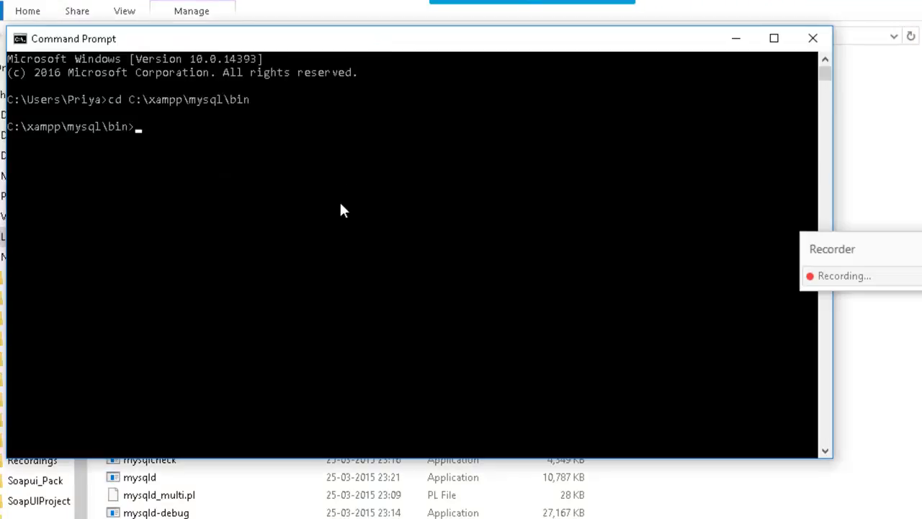
# Uncover the file list behind the Command Prompt and try to log in with mysql -u root -p, entering the account password.
pyautogui.moveTo(272, 41); pyautogui.dragTo(603, 103)
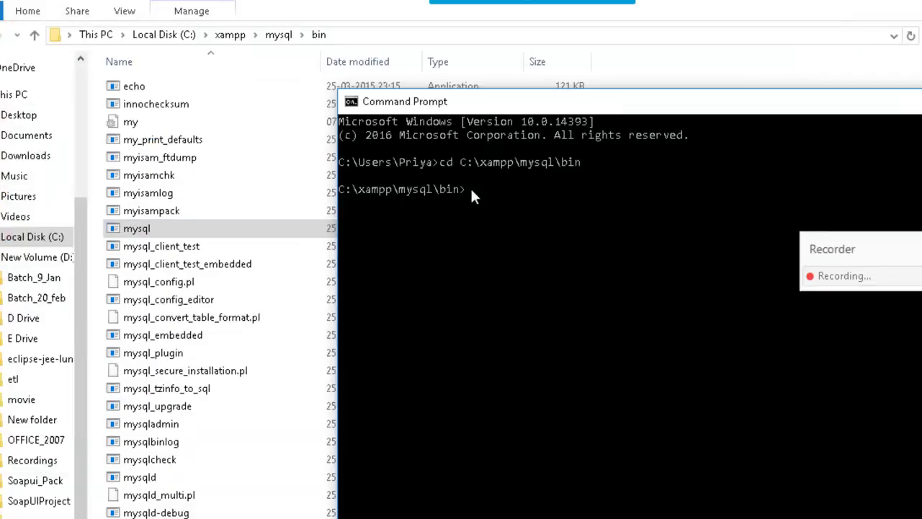
pyautogui.write('l -u root')
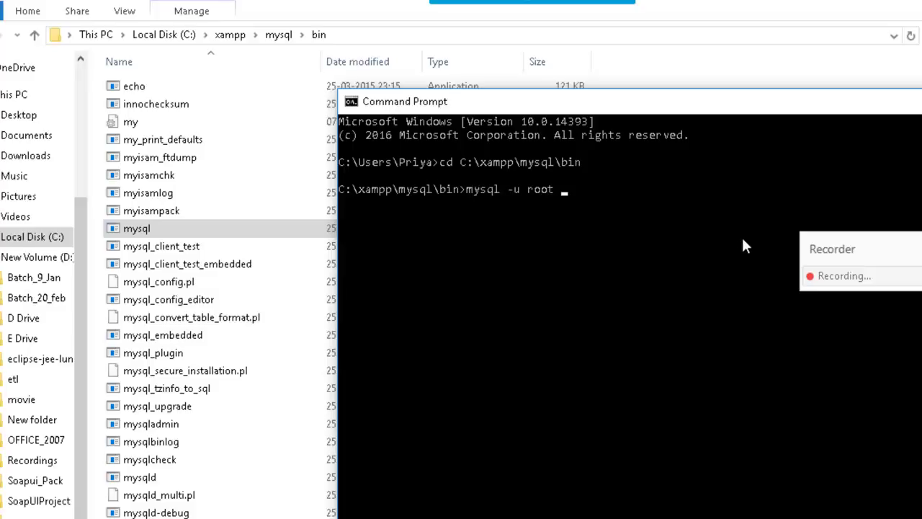
pyautogui.write(' -p')
pyautogui.press('Return')
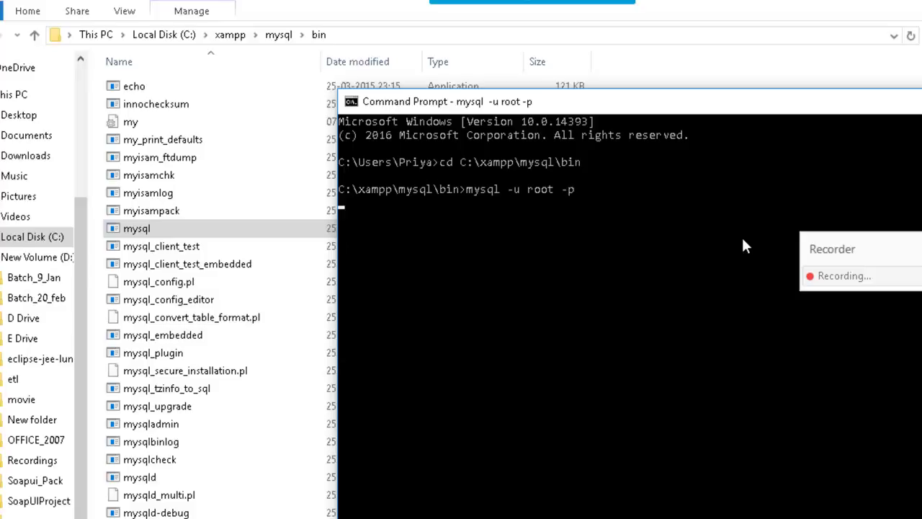
pyautogui.write('****')
pyautogui.press('Return')
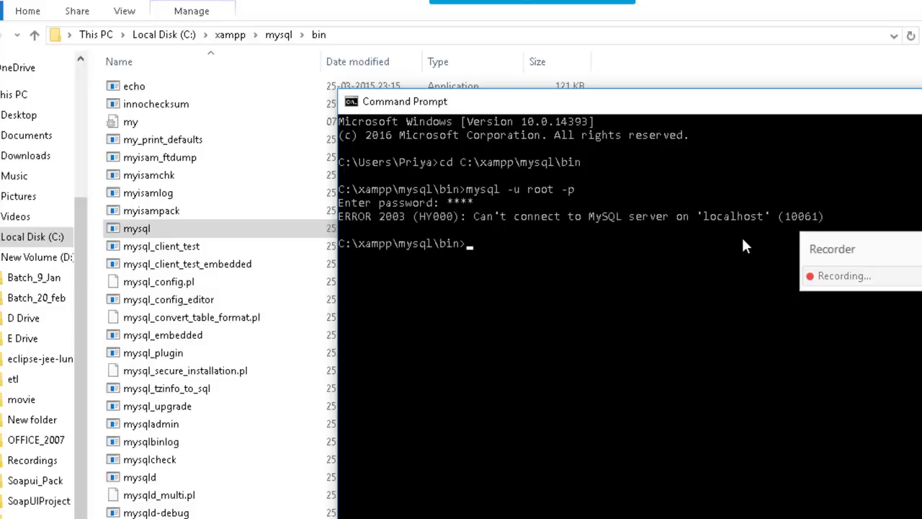
# Highlight the MySQL server wording in the login response and start the MySQL module from the XAMPP Control Panel.
pyautogui.moveTo(569, 216); pyautogui.dragTo(640, 215)
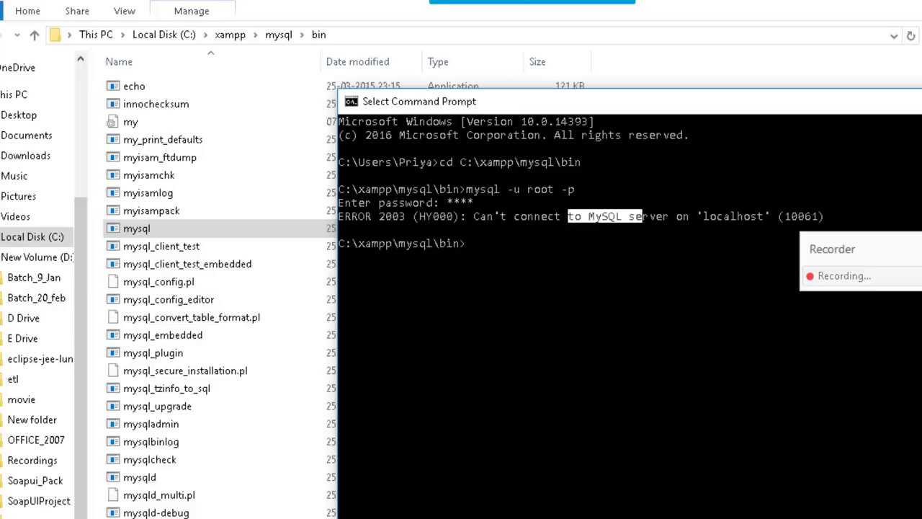
pyautogui.hotkey('alt', 'Tab')
pyautogui.click(550, 182)
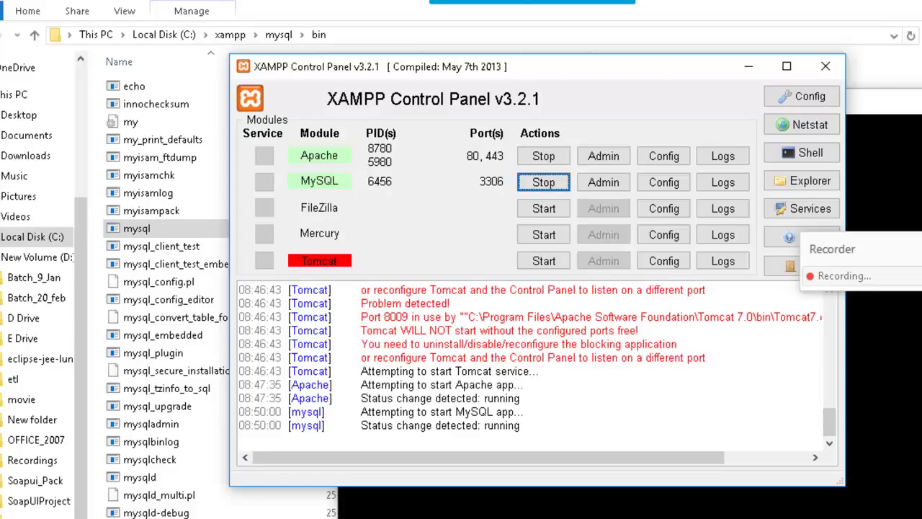
# Switch to the Command Prompt and rerun mysql -u root -p, entering the account password at the prompt.
pyautogui.hotkey('alt', 'Tab')
pyautogui.press('Up')
pyautogui.press('Return')
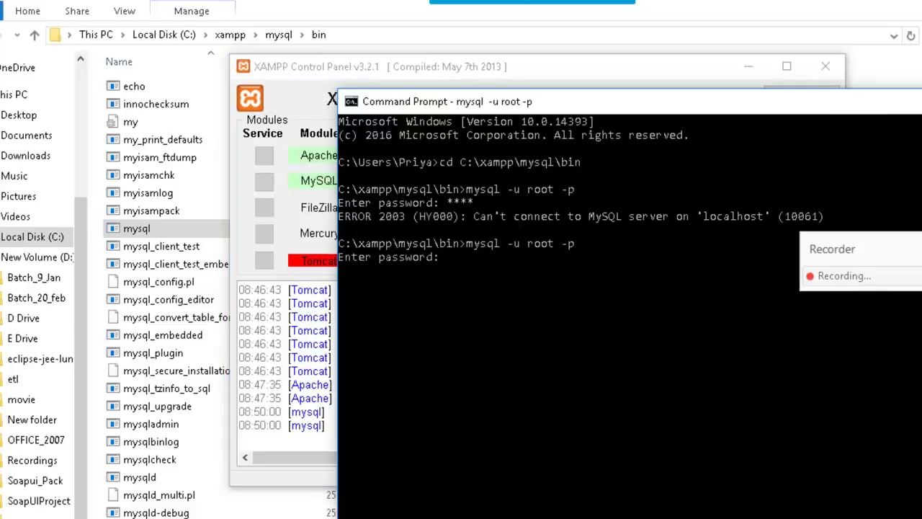
pyautogui.write('****')
pyautogui.press('Return')
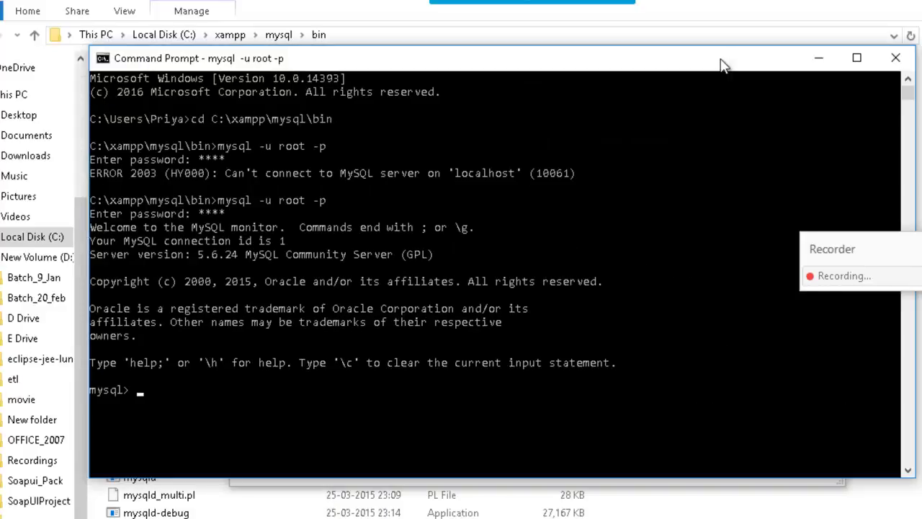
# Move the Command Prompt window fully into view and highlight the MySQL monitor welcome text.
pyautogui.moveTo(918, 105); pyautogui.dragTo(720, 62)
pyautogui.moveTo(302, 388); pyautogui.dragTo(319, 263)
pyautogui.click(353, 269)
pyautogui.click(301, 228)
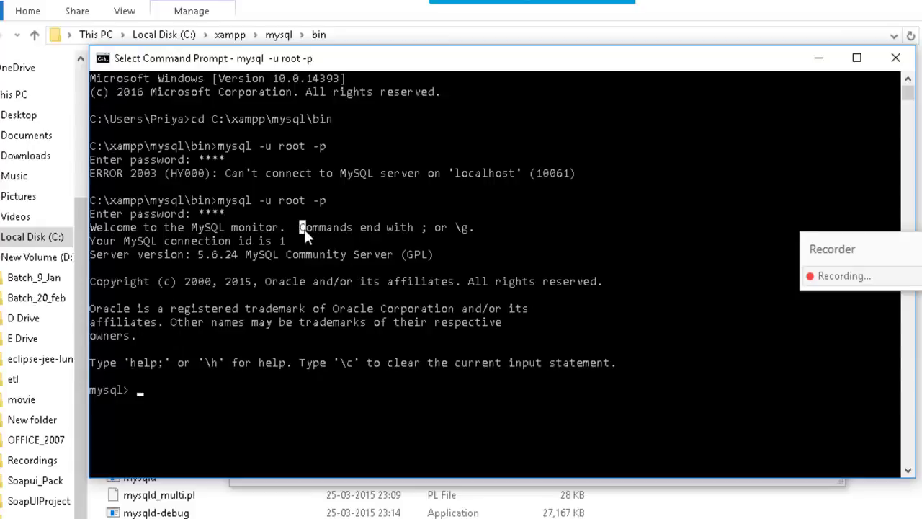
pyautogui.moveTo(304, 230); pyautogui.dragTo(414, 368)
pyautogui.moveTo(652, 381); pyautogui.dragTo(429, 207)
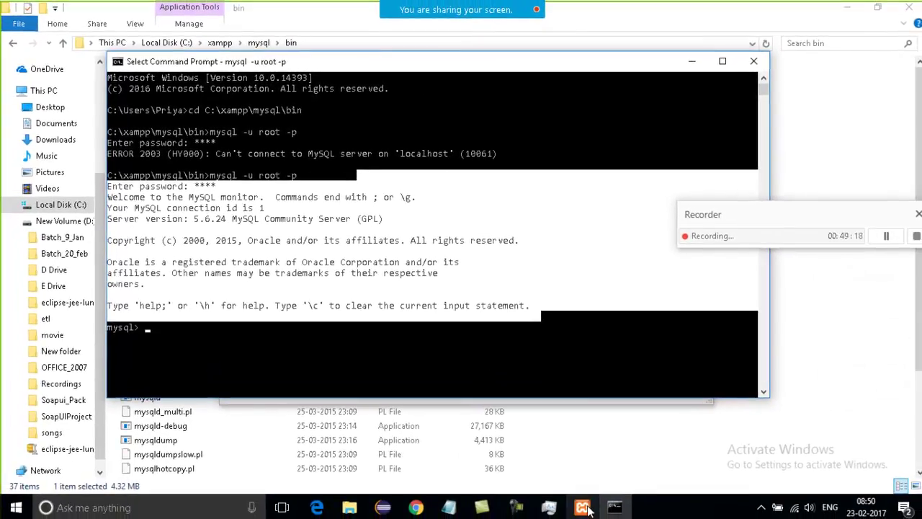
# Show the Installing Retail App-SOAP/REST topic in the Day 2 column of the course plan in Chrome, undoing an accidental cell move.
pyautogui.click(583, 507)
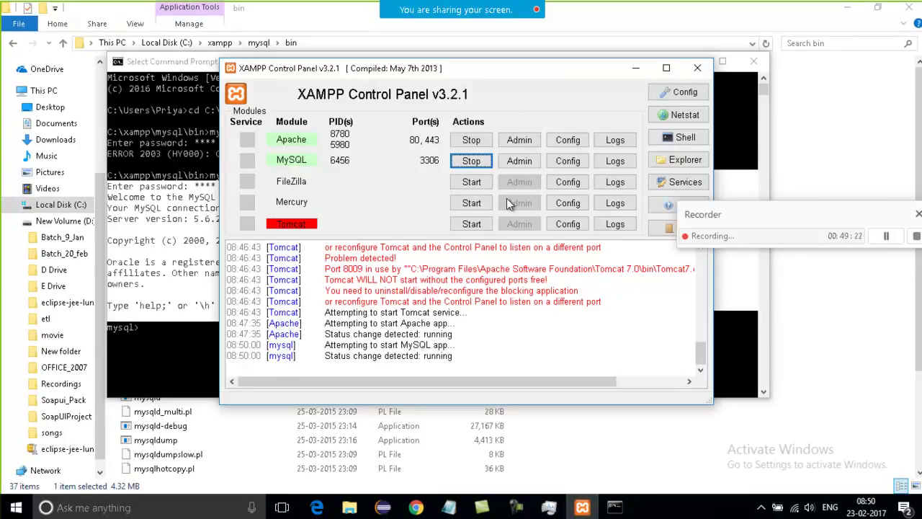
pyautogui.click(416, 507)
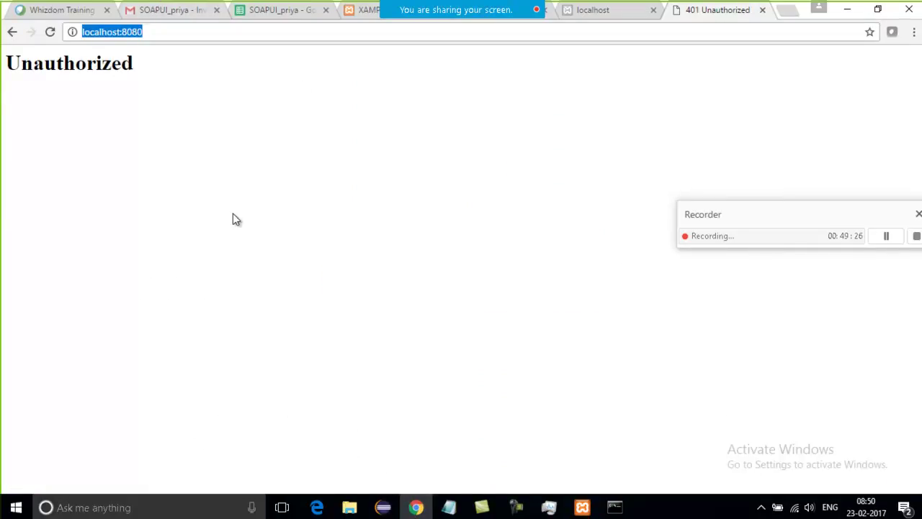
pyautogui.click(204, 11)
pyautogui.click(252, 12)
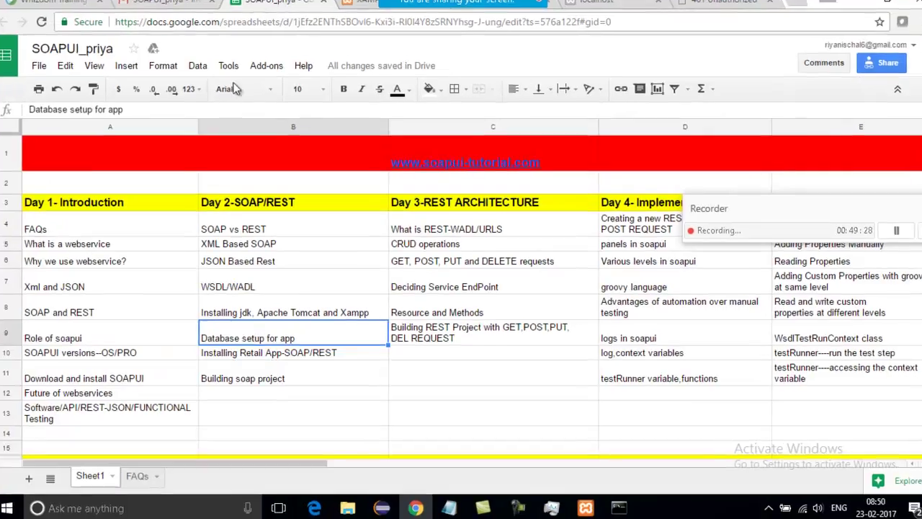
pyautogui.moveTo(123, 222); pyautogui.dragTo(123, 256)
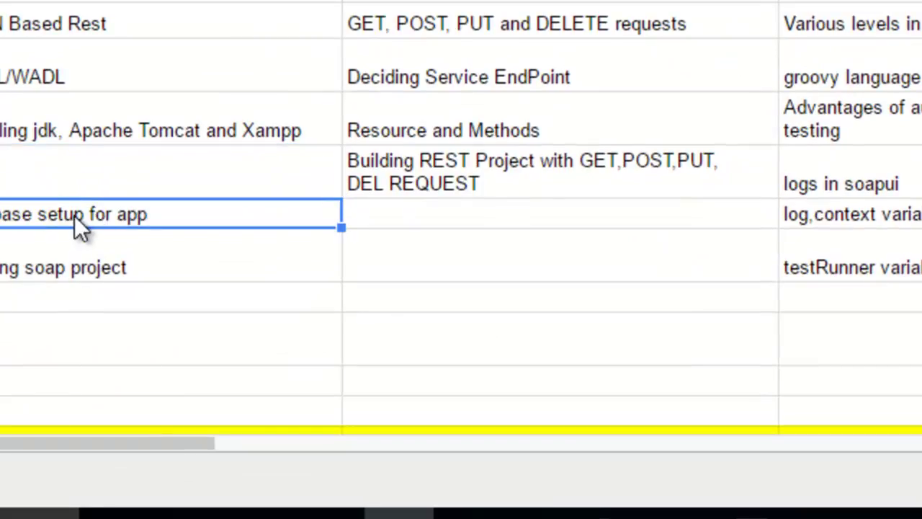
pyautogui.hotkey('ctrl', 'z')
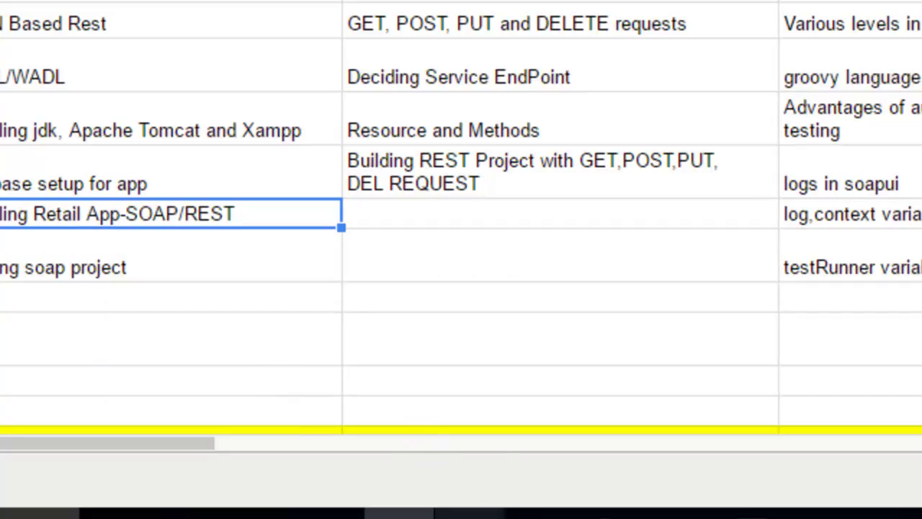
# Return to File Explorer, highlight "apache and tomcat" in the chat question and review the modules in the XAMPP Control Panel.
pyautogui.moveTo(257, 512)
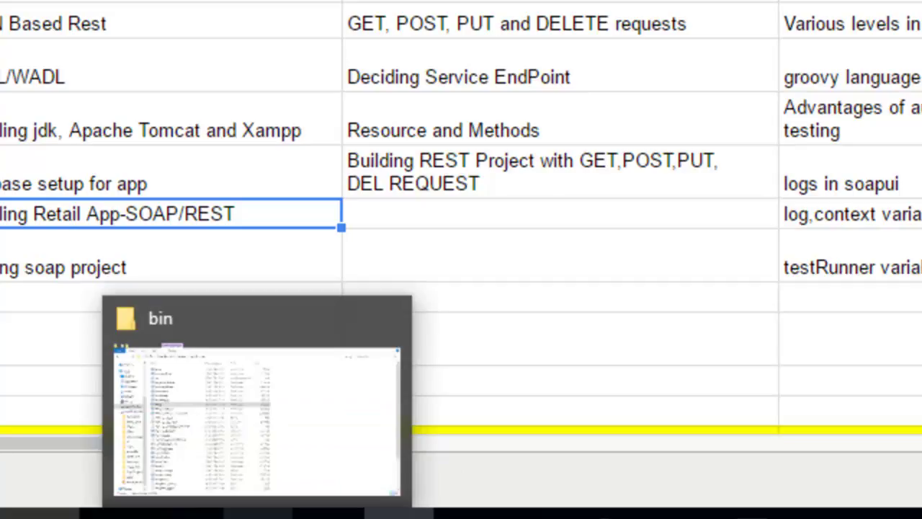
pyautogui.click(257, 513)
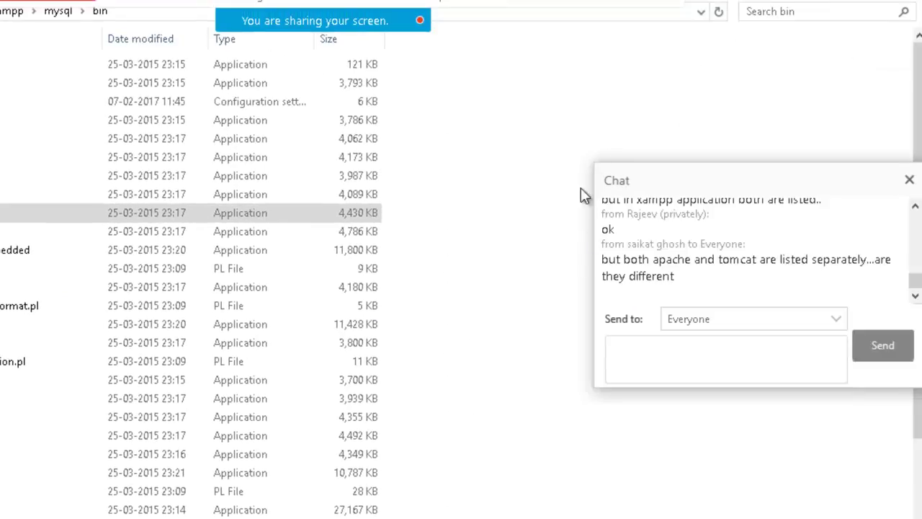
pyautogui.moveTo(652, 260); pyautogui.dragTo(757, 262)
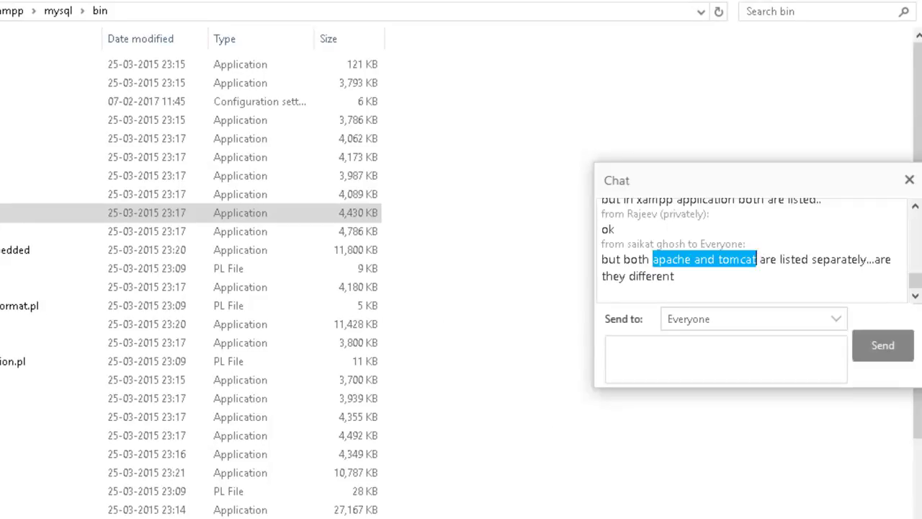
pyautogui.hotkey('alt', 'Tab')
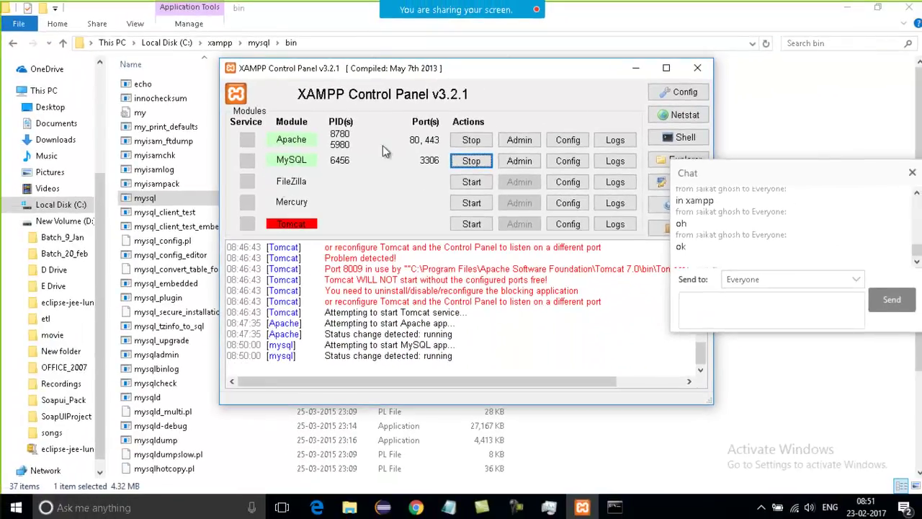
pyautogui.click(725, 99)
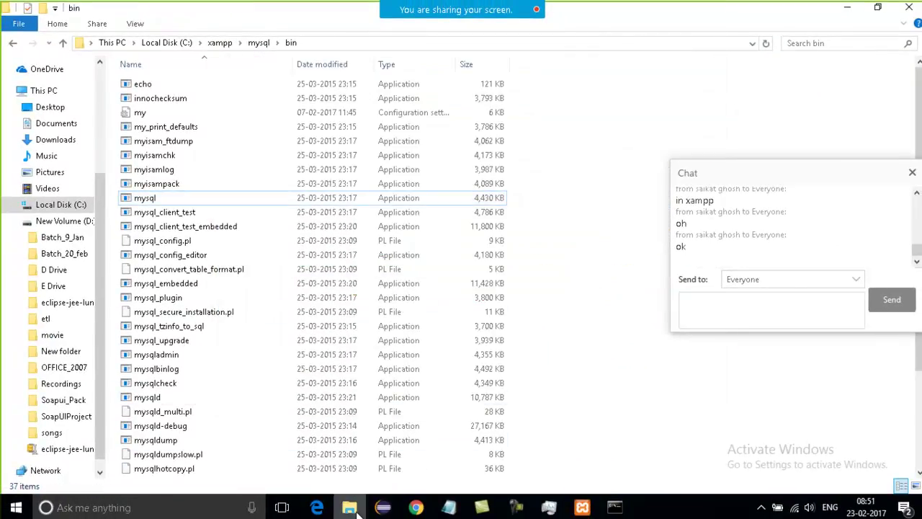
pyautogui.moveTo(357, 511)
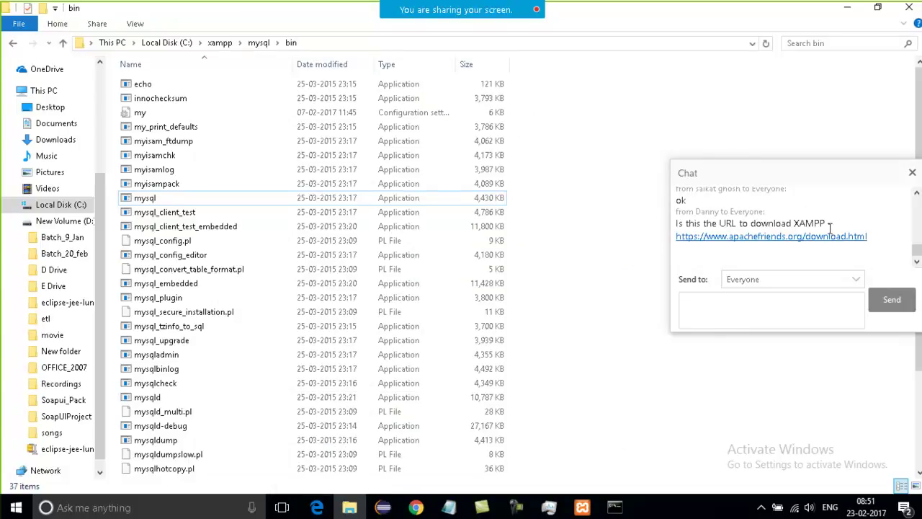
# Highlight the XAMPP download link and the word XAMPP in the chat message, and close the chat.
pyautogui.moveTo(885, 239); pyautogui.dragTo(777, 236)
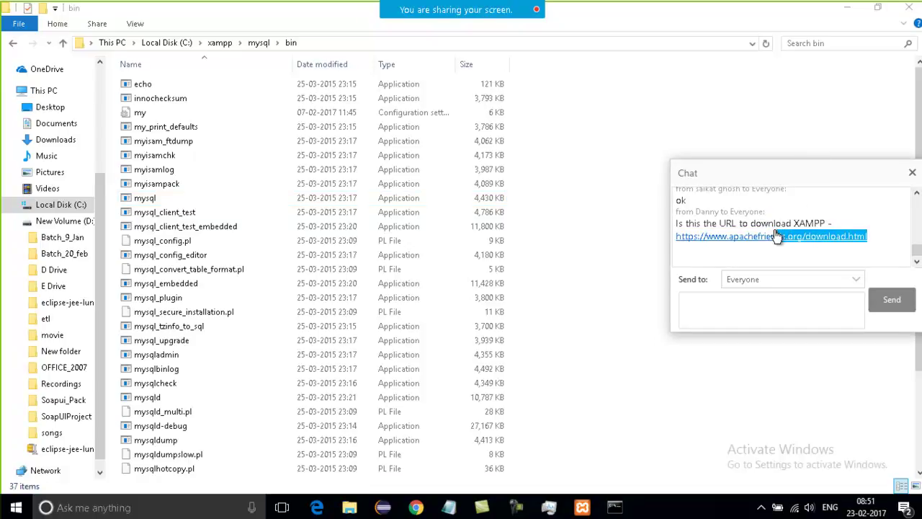
pyautogui.tripleClick(797, 223)
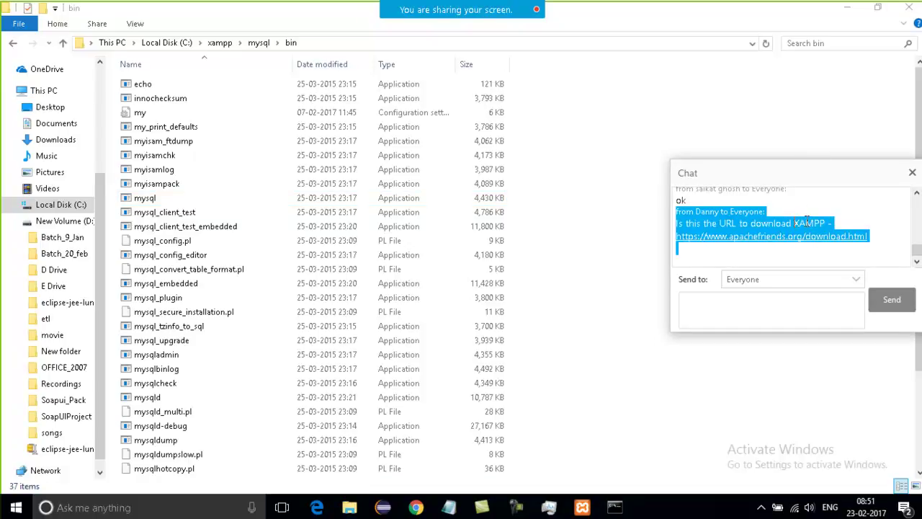
pyautogui.click(827, 211)
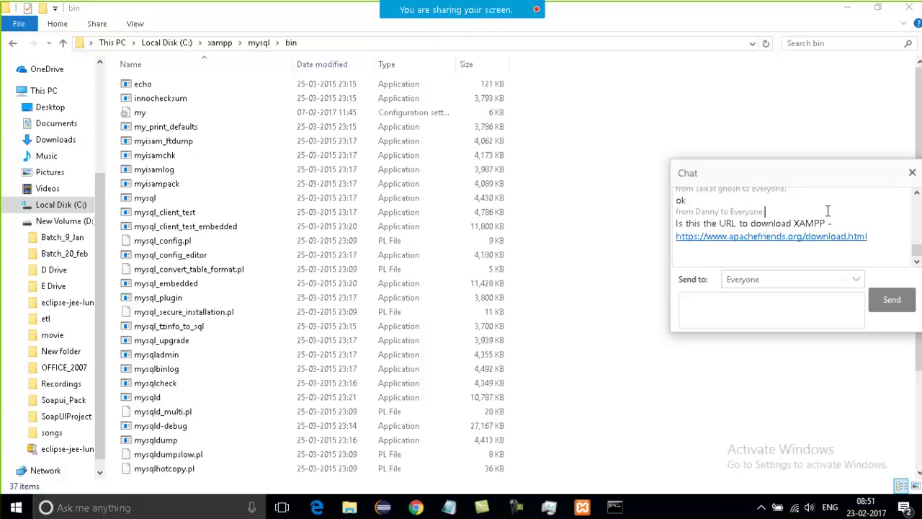
pyautogui.moveTo(825, 224); pyautogui.dragTo(792, 225)
pyautogui.click(600, 328)
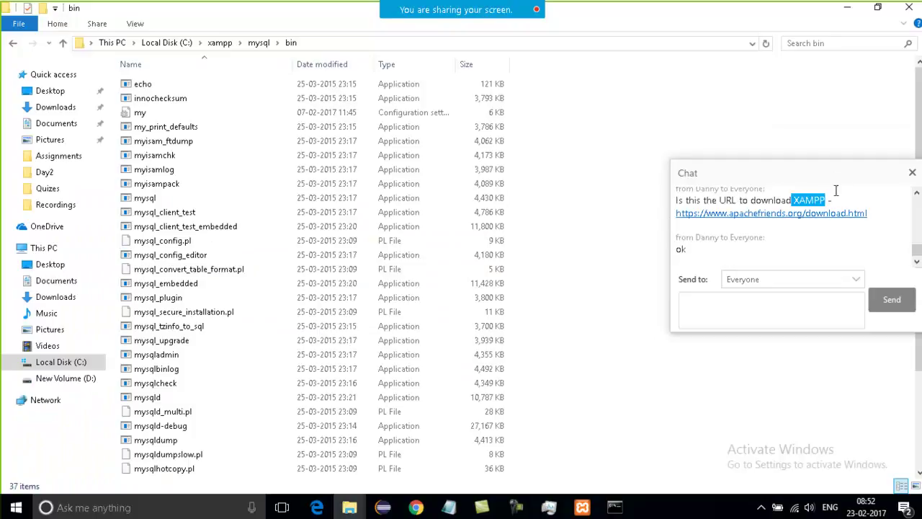
pyautogui.click(912, 172)
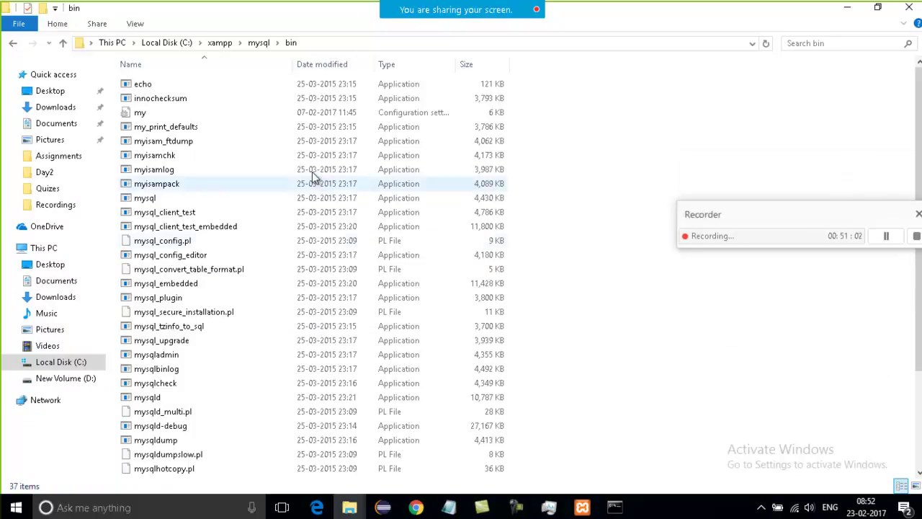
# Browse in File Explorer to the Day2 folder inside Batch_20_feb on New Volume (D:).
pyautogui.click(117, 44)
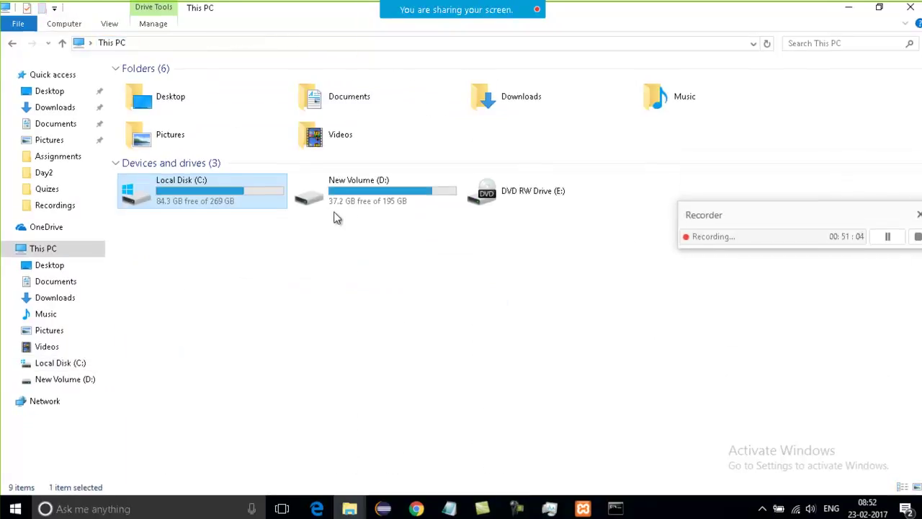
pyautogui.doubleClick(404, 201)
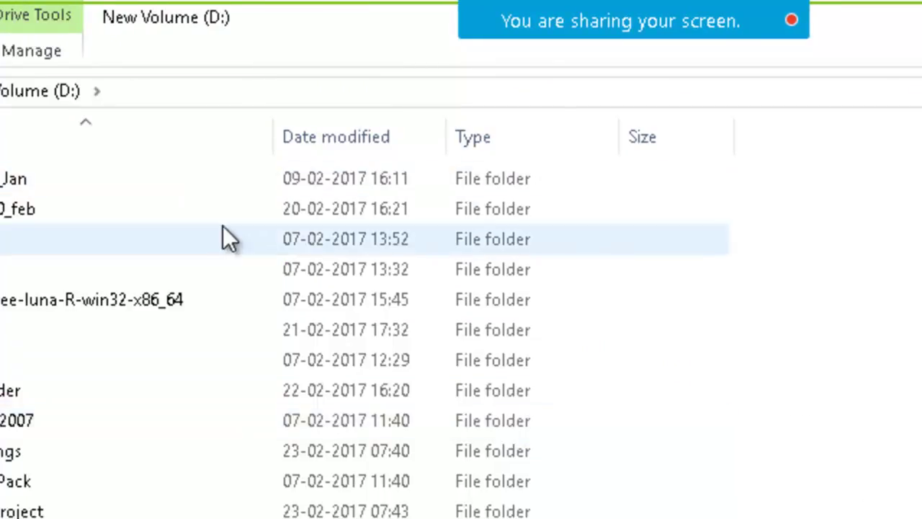
pyautogui.doubleClick(219, 207)
pyautogui.doubleClick(201, 237)
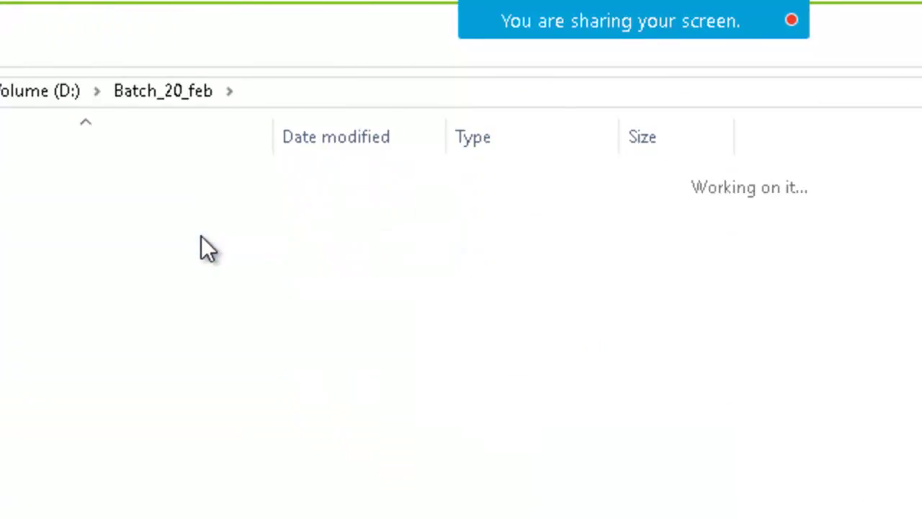
# Point out the retail and Retail_App_Rest folders in Day2, and select the retail folder to copy it.
pyautogui.click(189, 181)
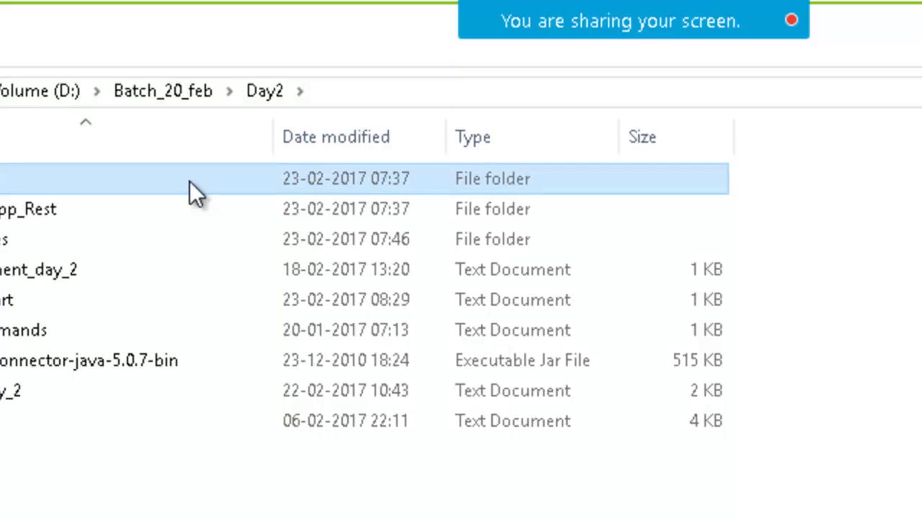
pyautogui.press('Down')
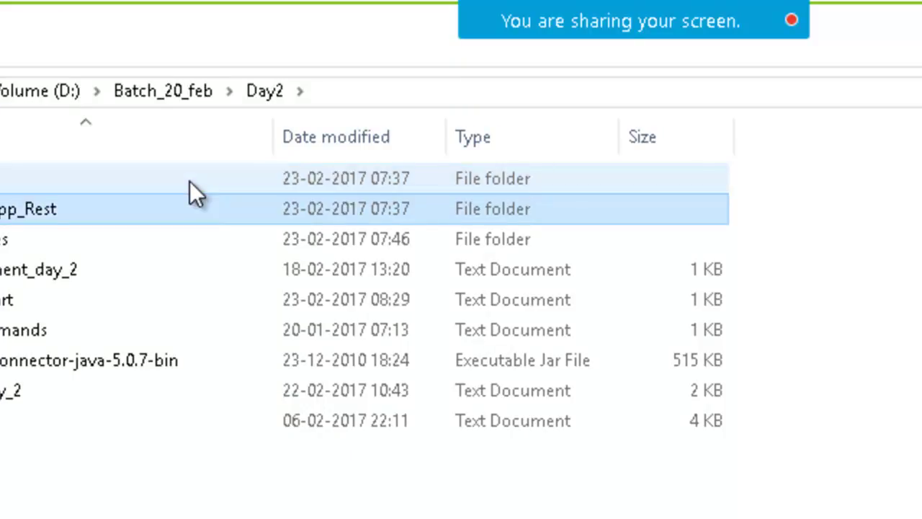
pyautogui.click(72, 210)
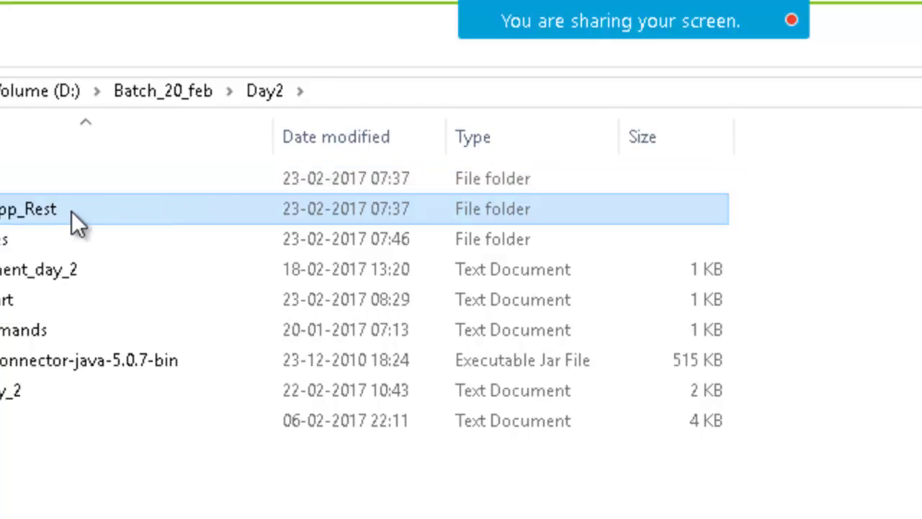
pyautogui.click(132, 211)
pyautogui.click(93, 180)
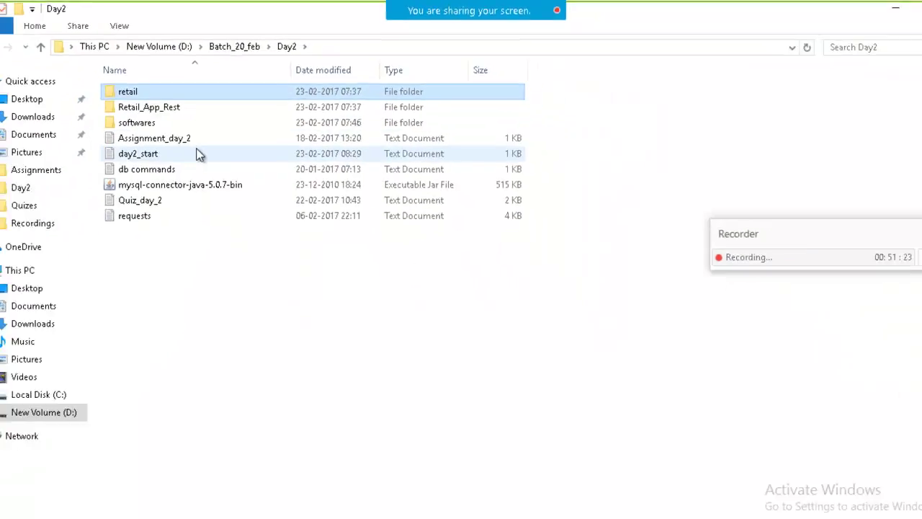
# Switch to the other File Explorer window, browse to C:\xampp\htdocs and try to paste the retail folder copied from Day2.
pyautogui.hotkey('alt', 'Tab')
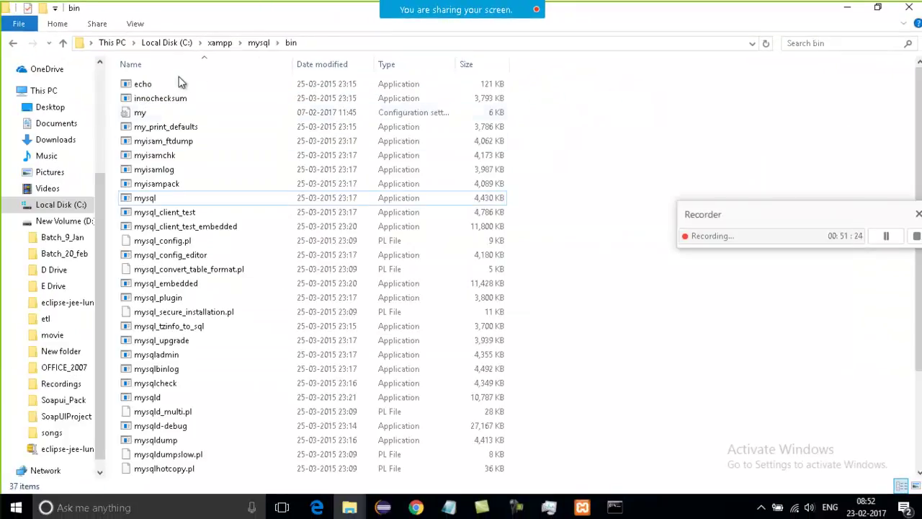
pyautogui.click(166, 45)
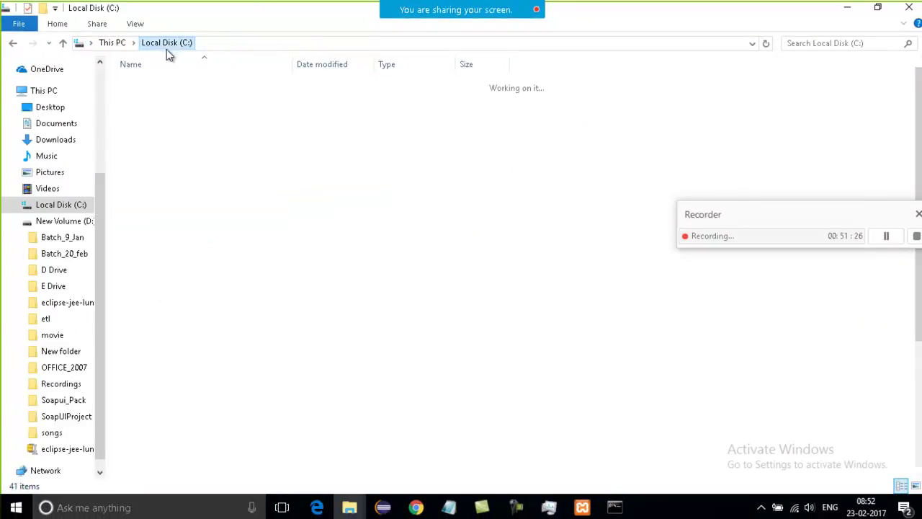
pyautogui.doubleClick(162, 269)
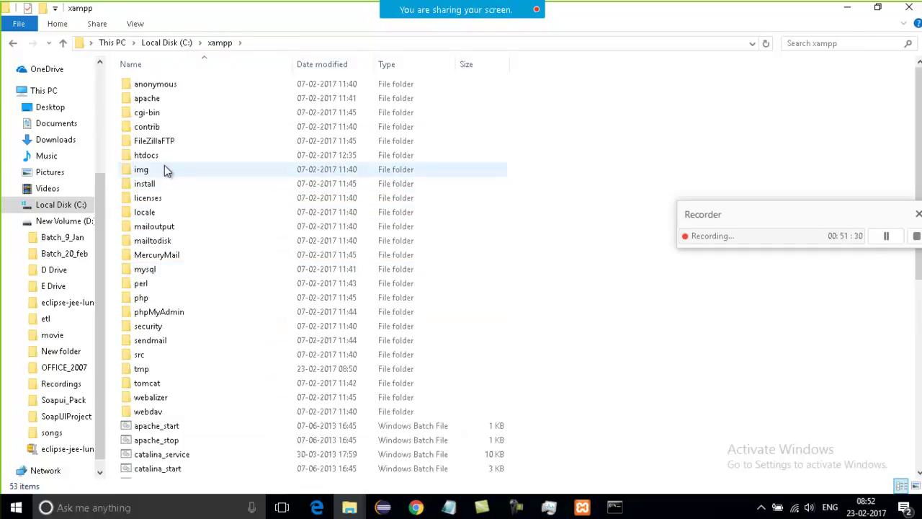
pyautogui.doubleClick(187, 154)
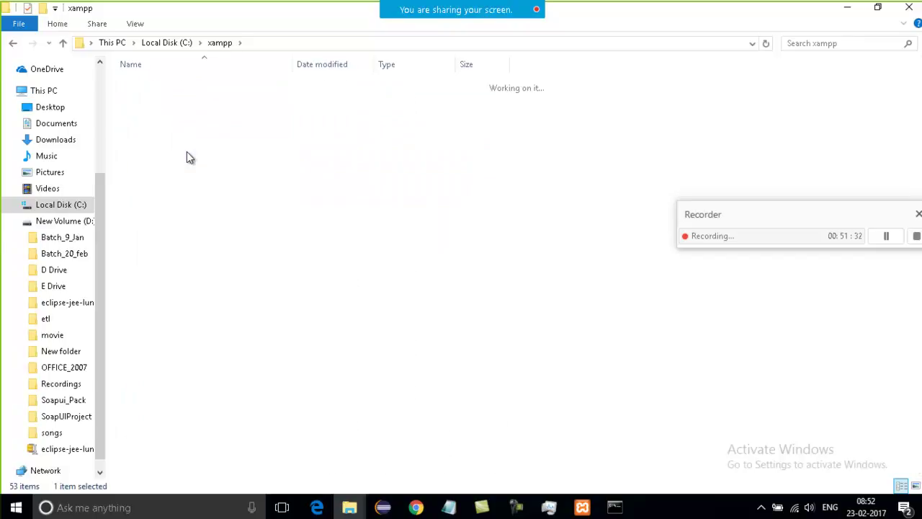
pyautogui.hotkey('ctrl', 'v')
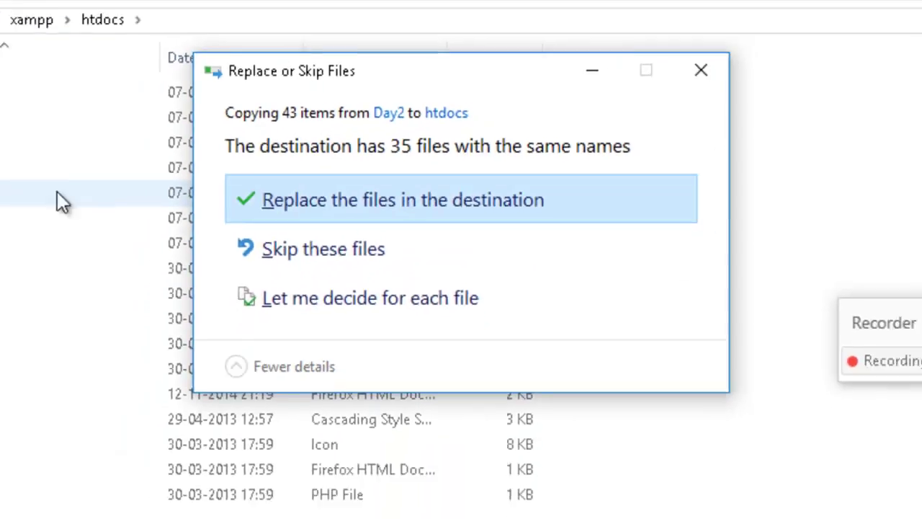
# Open the retail folder already in htdocs to examine its files, and return to htdocs.
pyautogui.click(229, 141)
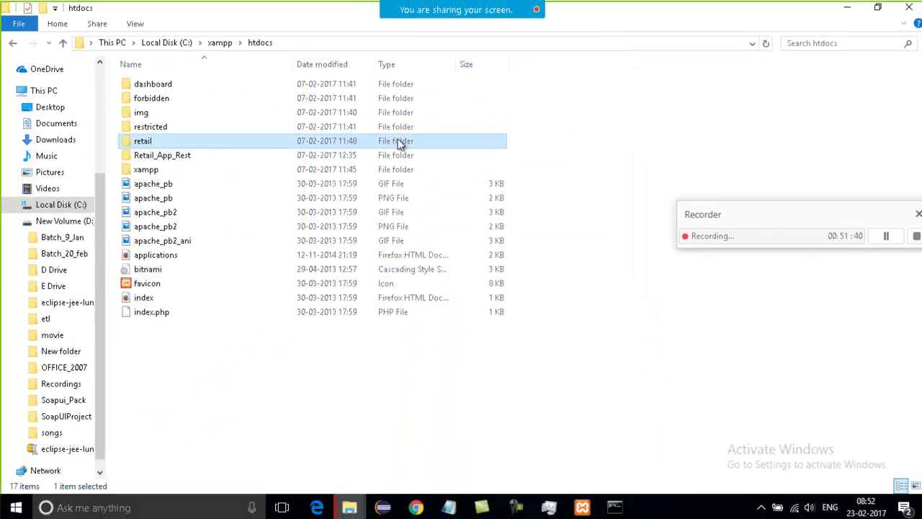
pyautogui.doubleClick(289, 140)
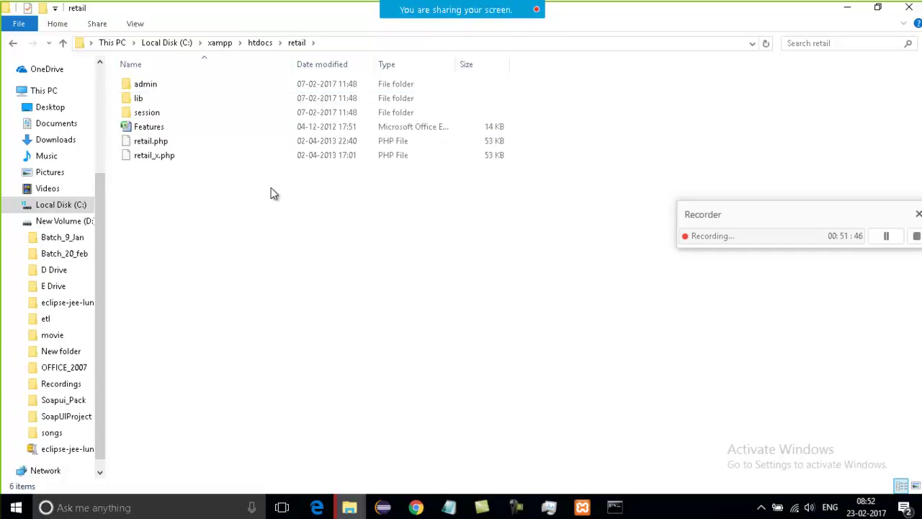
pyautogui.click(260, 43)
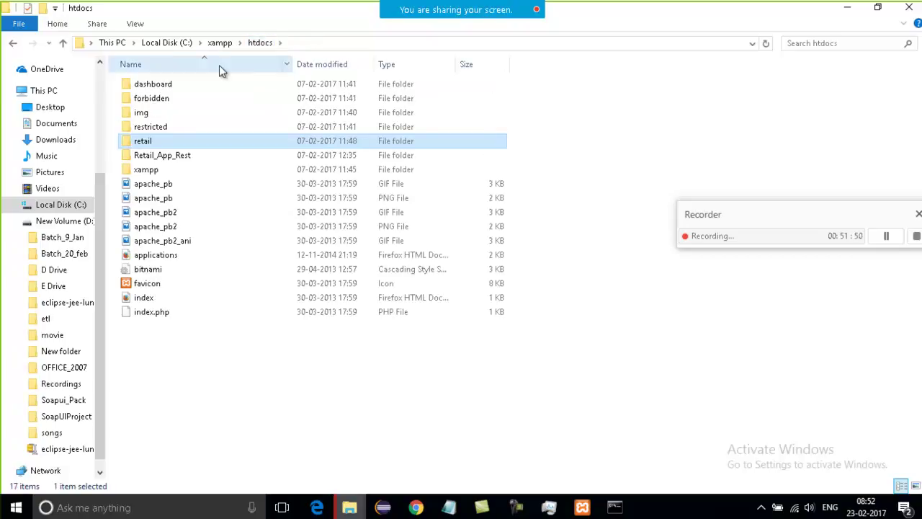
# Bring forward the pending Replace or Skip Files dialog for the retail copy into htdocs and dismiss it without replacing anything.
pyautogui.click(206, 139)
pyautogui.click(199, 138)
pyautogui.hotkey('alt', 'Tab')
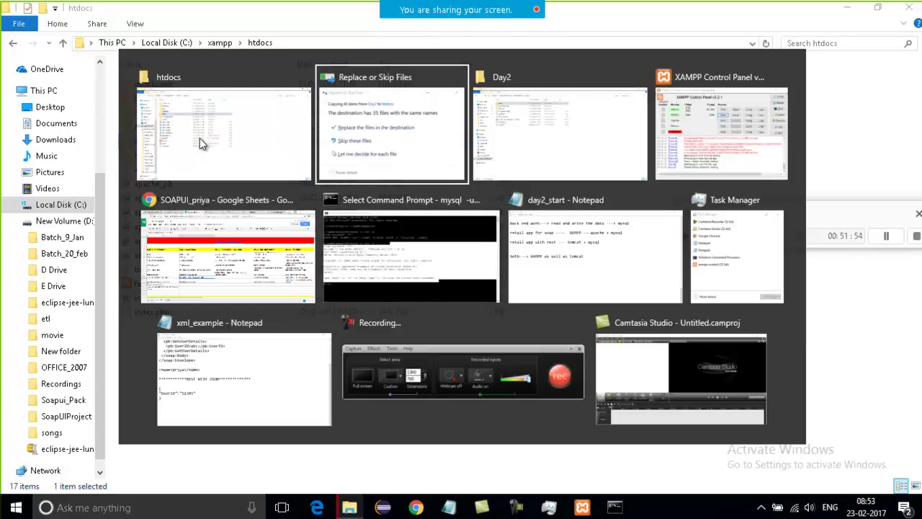
pyautogui.hotkey('alt', 'Tab')
pyautogui.click(200, 137)
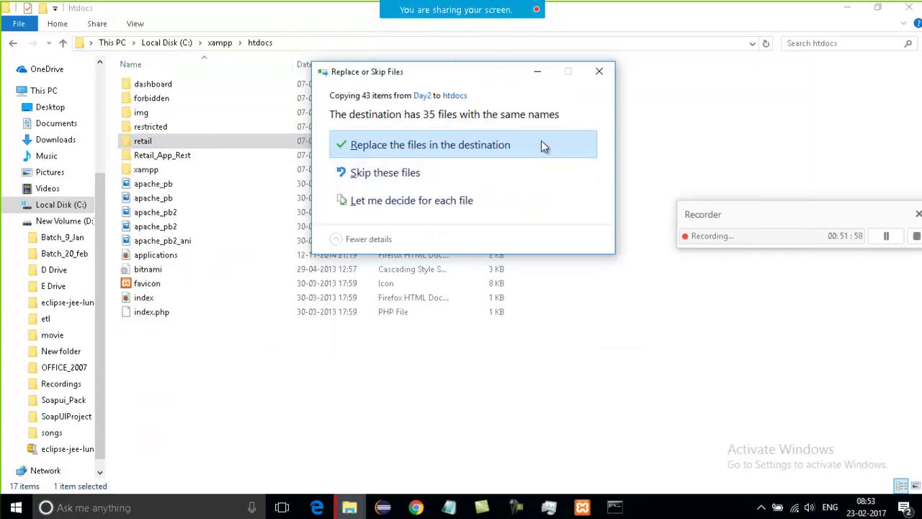
# Switch to the Day2 folder window and copy the Retail_App_Rest folder.
pyautogui.hotkey('alt', 'Tab')
pyautogui.hotkey('alt', 'Tab')
pyautogui.click(434, 103)
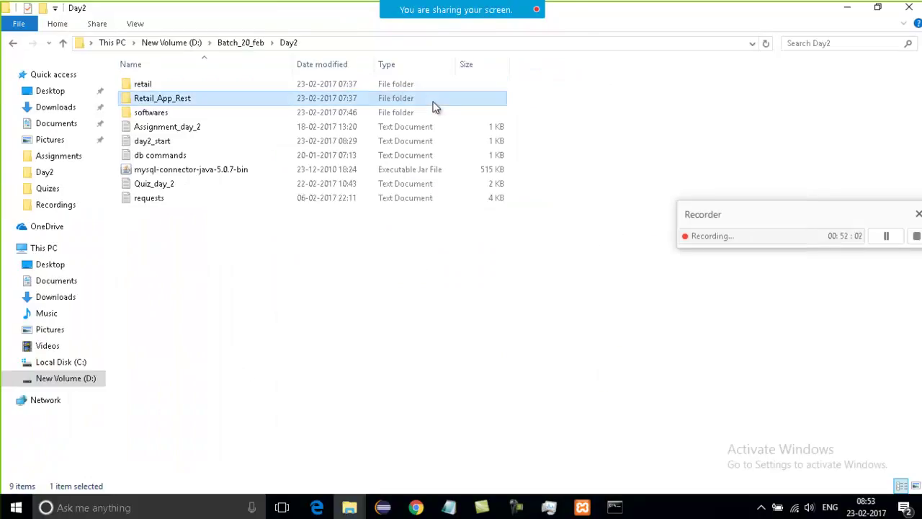
# Return to the htdocs window and browse to C:\Program Files\Apache Software Foundation\Tomcat 7.0\webapps.
pyautogui.hotkey('alt', 'Tab')
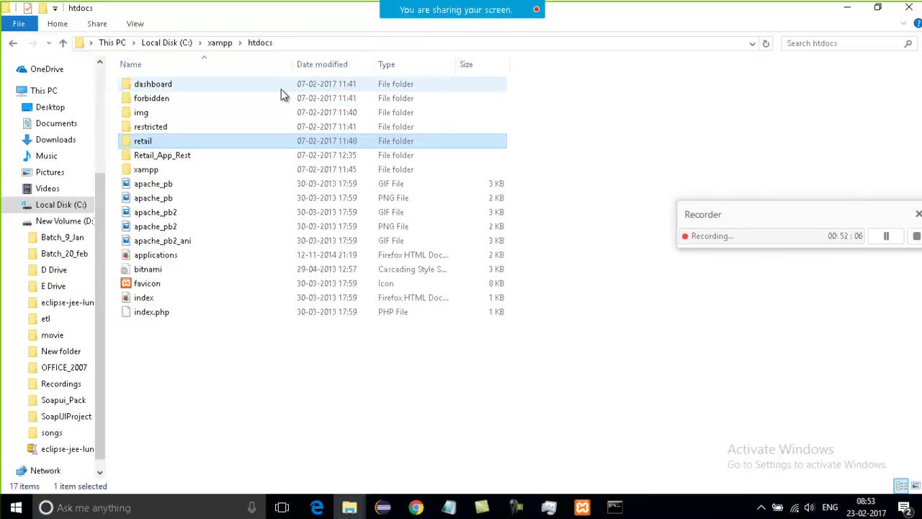
pyautogui.click(172, 42)
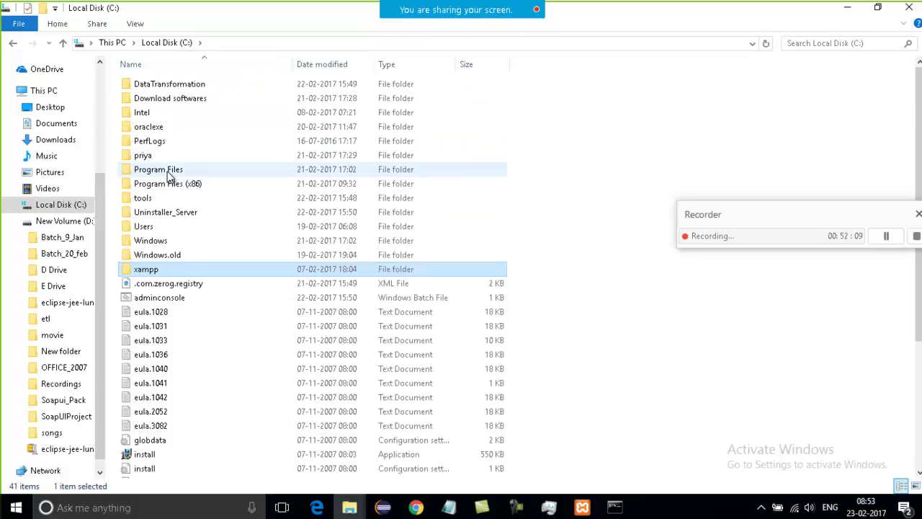
pyautogui.doubleClick(167, 173)
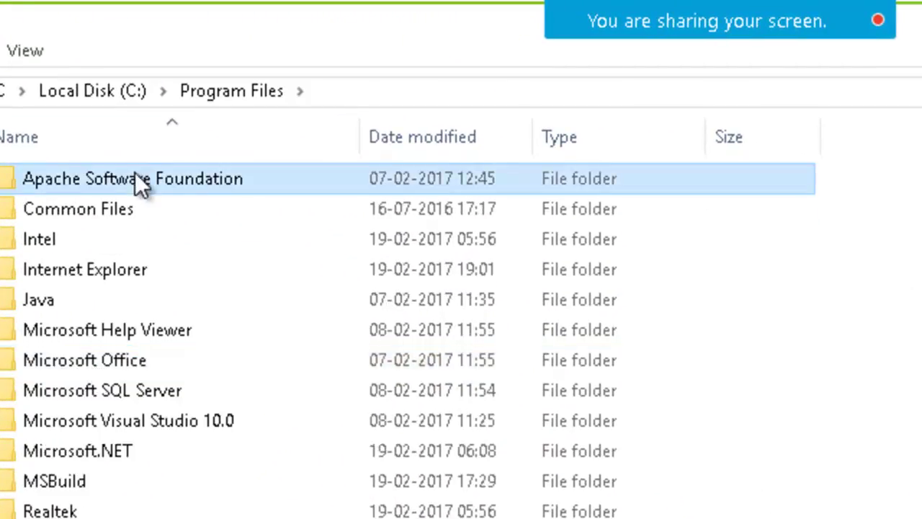
pyautogui.doubleClick(135, 173)
pyautogui.doubleClick(135, 173)
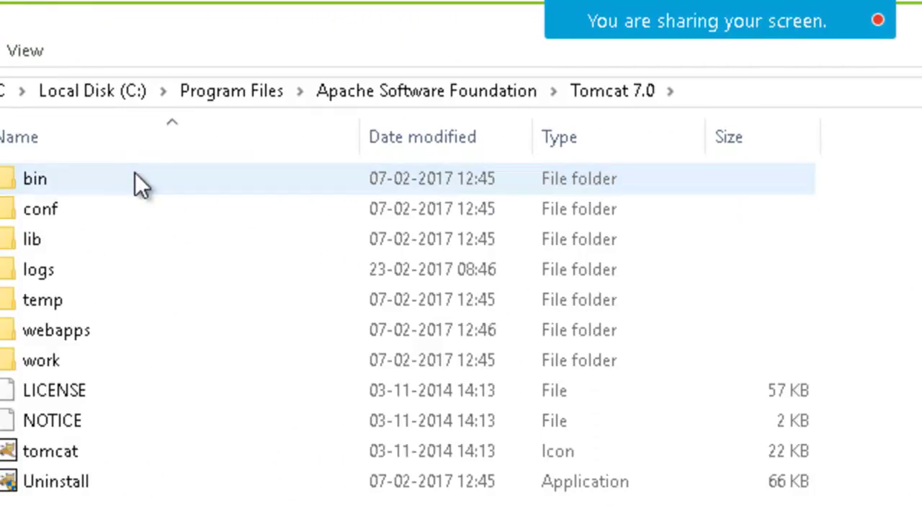
pyautogui.doubleClick(396, 329)
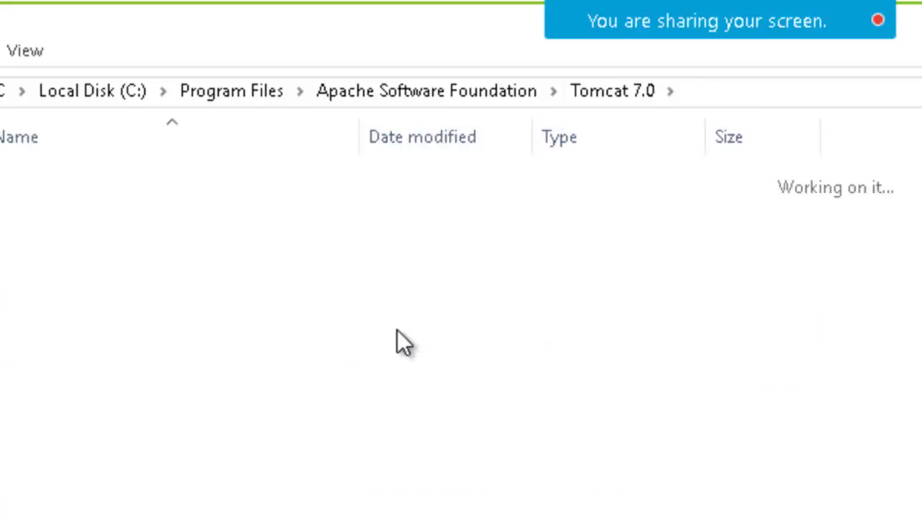
pyautogui.click(323, 248)
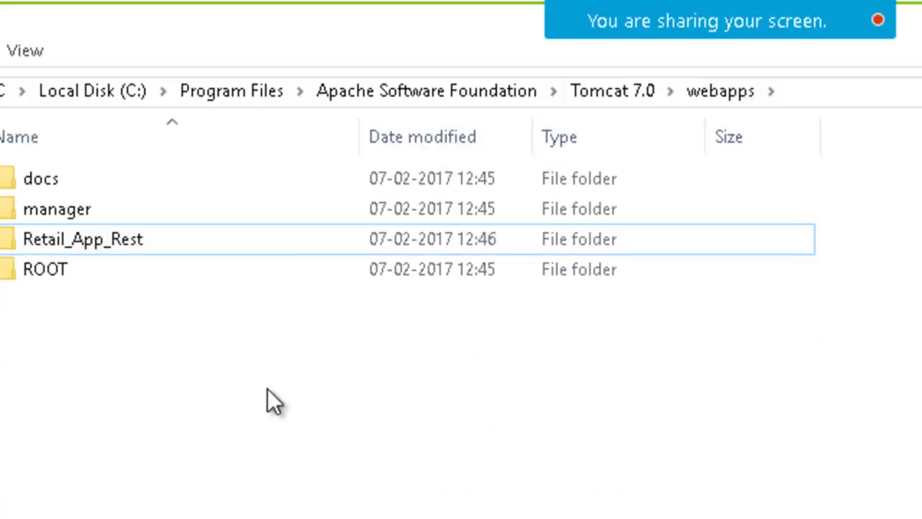
# Try to paste the copied Retail_App_Rest folder into webapps, cancel the replacement, and select the existing Retail_App_Rest folder.
pyautogui.hotkey('ctrl', 'v')
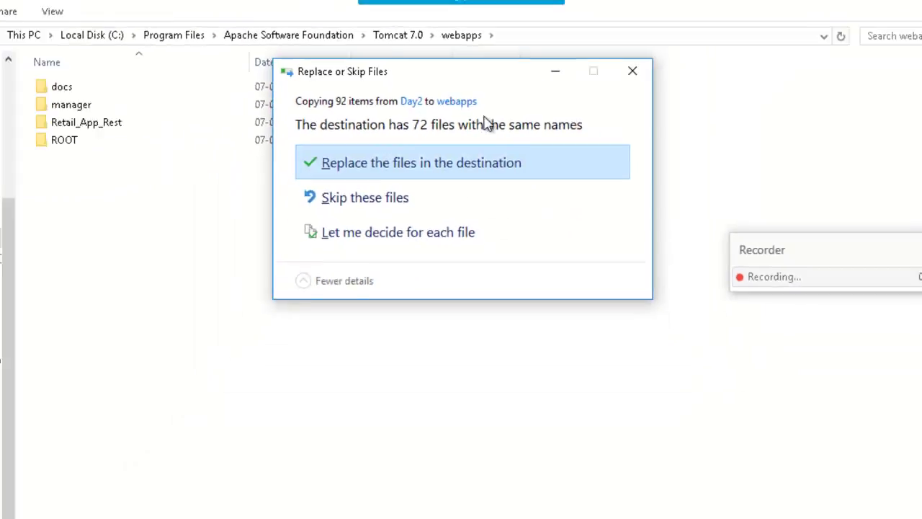
pyautogui.click(632, 70)
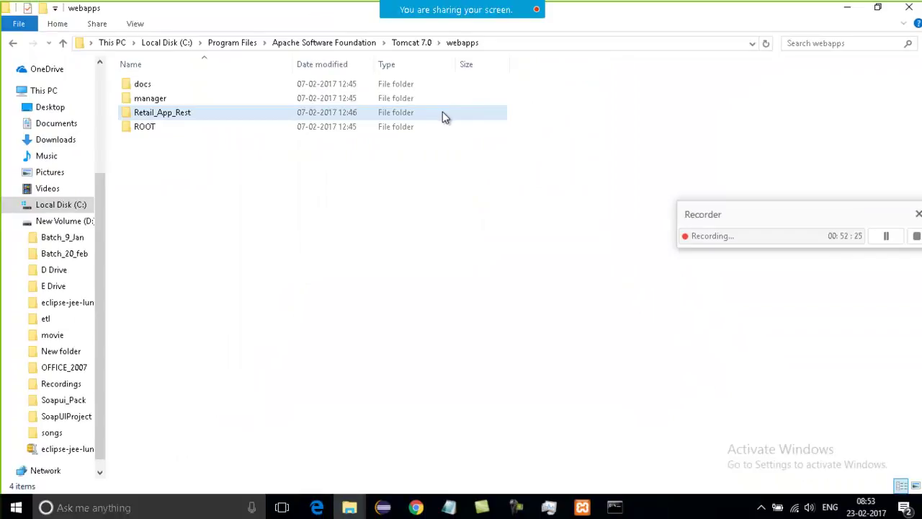
pyautogui.click(444, 117)
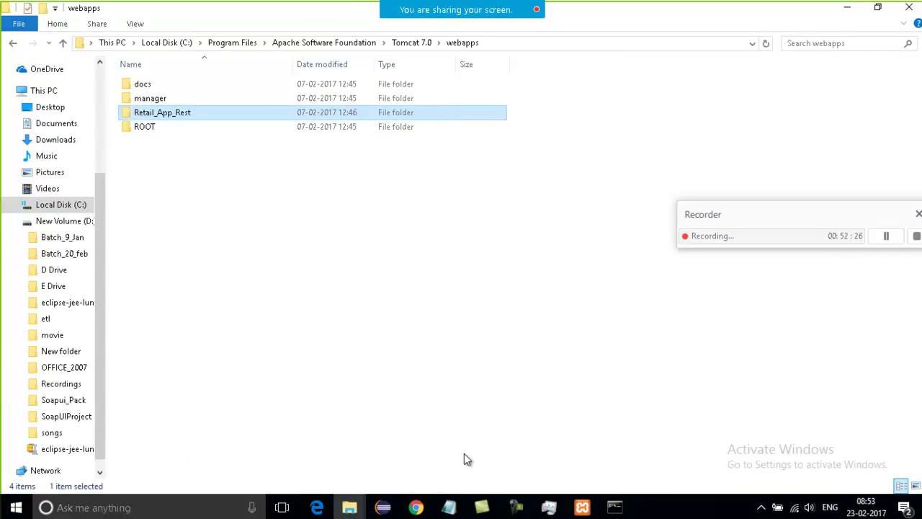
# Copy the full path of Tomcat's webapps folder and paste it at the end of the day2_start notes in Notepad.
pyautogui.click(522, 45)
pyautogui.hotkey('ctrl', 'c')
pyautogui.hotkey('alt', 'Tab')
pyautogui.hotkey('alt', 'Tab')
pyautogui.hotkey('alt', 'Tab')
pyautogui.hotkey('alt', 'Tab')
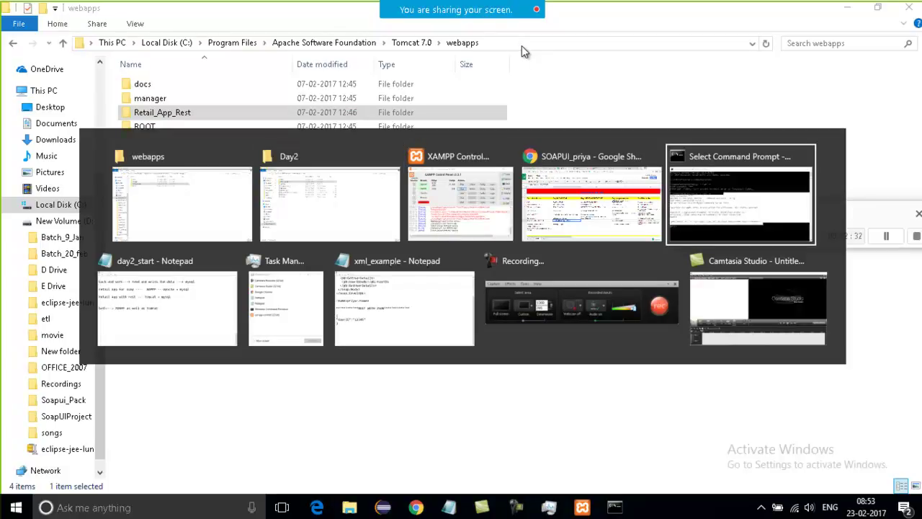
pyautogui.hotkey('alt', 'Tab')
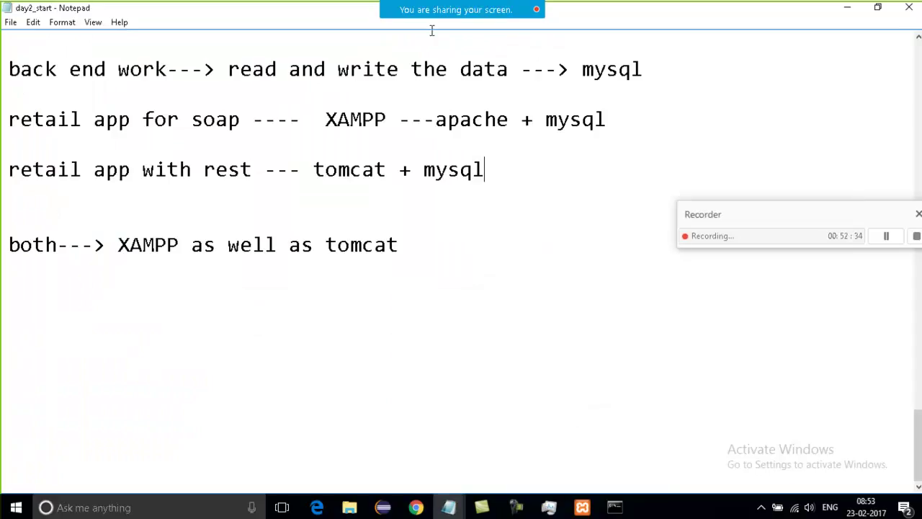
pyautogui.hotkey('ctrl', 'v')
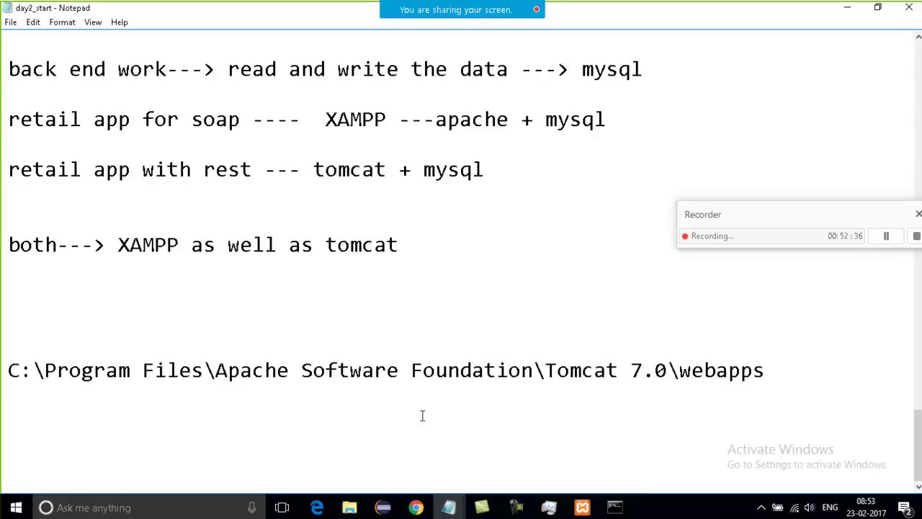
# Insert "REST---- with Tomcat----> " in front of the pasted webapps path.
pyautogui.click(10, 367)
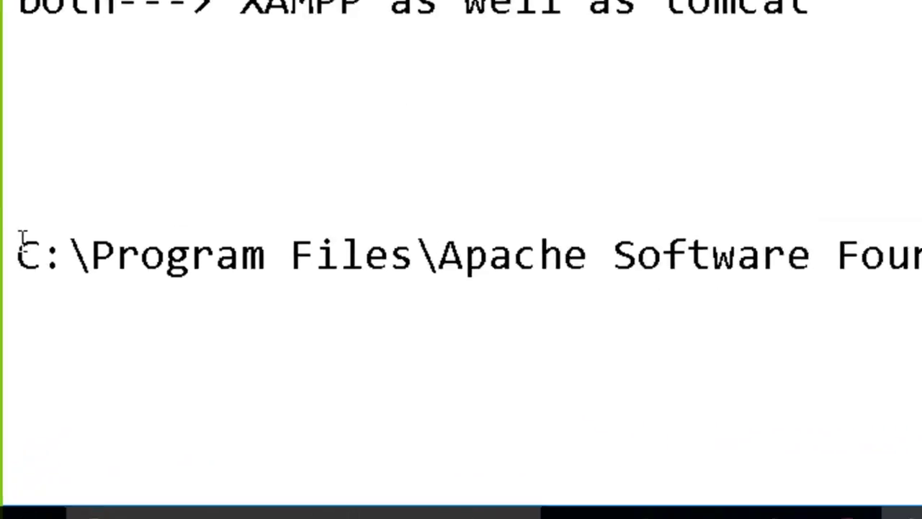
pyautogui.write('REST')
pyautogui.write('----')
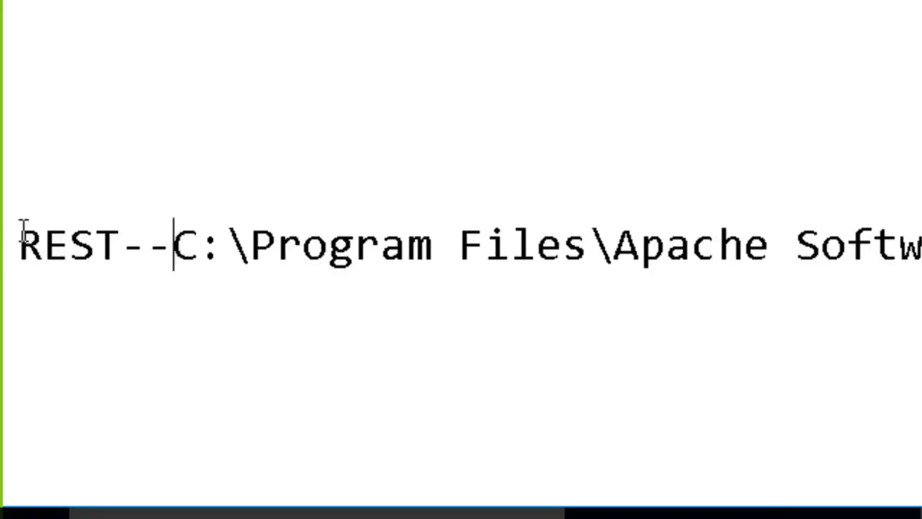
pyautogui.write(' wiuith')
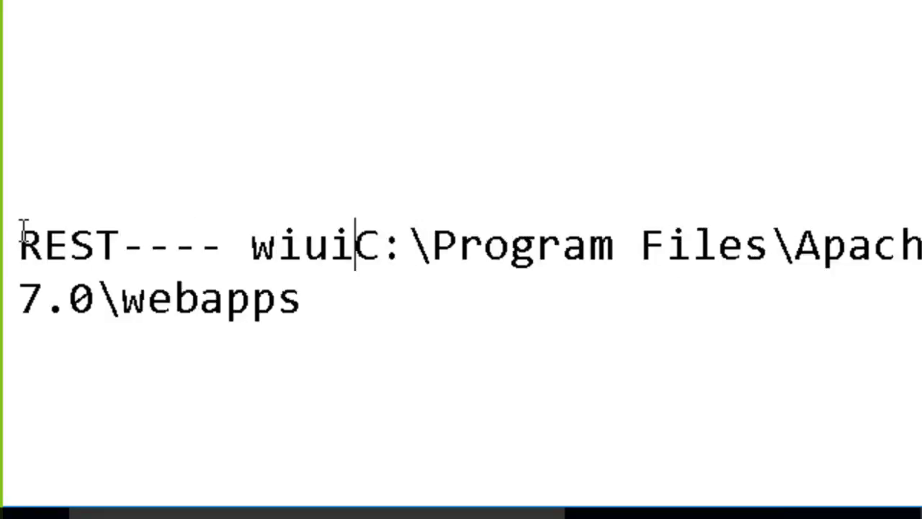
pyautogui.press('BackSpace')
pyautogui.press('BackSpace')
pyautogui.press('BackSpace')
pyautogui.press('BackSpace')
pyautogui.press('BackSpace')
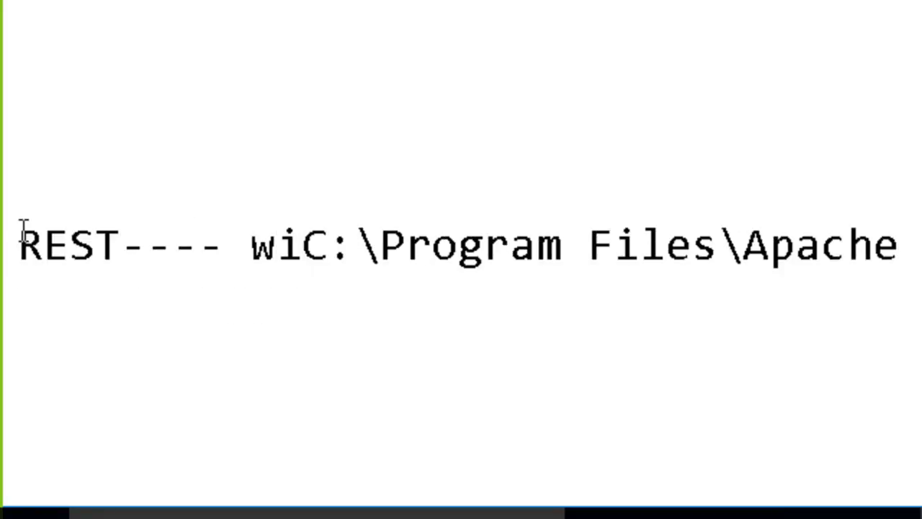
pyautogui.write('th')
pyautogui.write(' To')
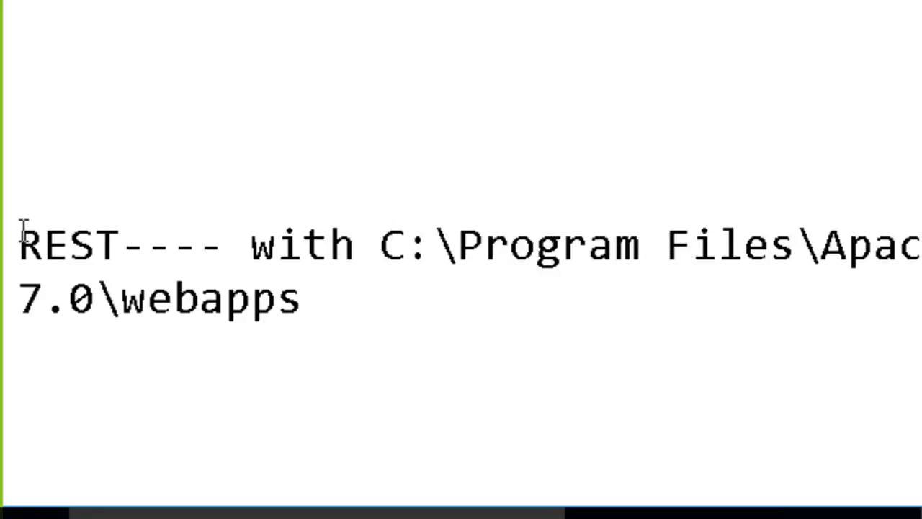
pyautogui.write('m')
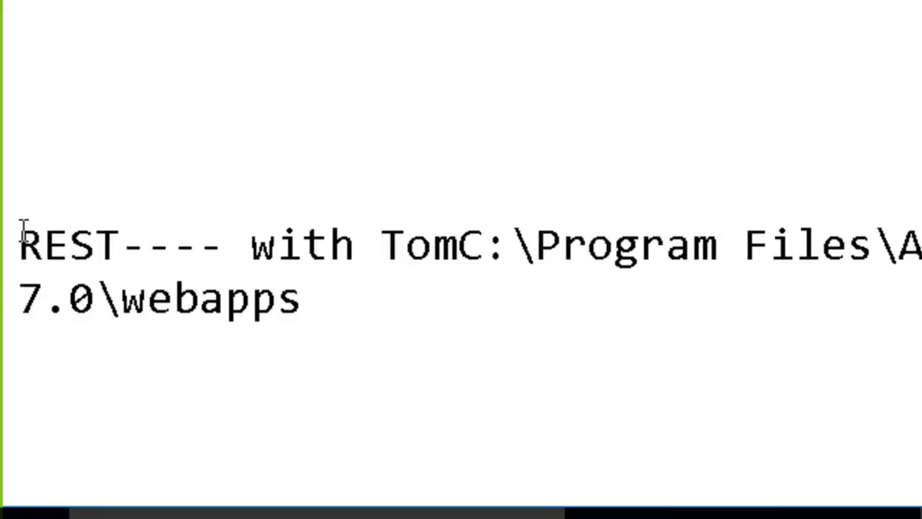
pyautogui.write('cat')
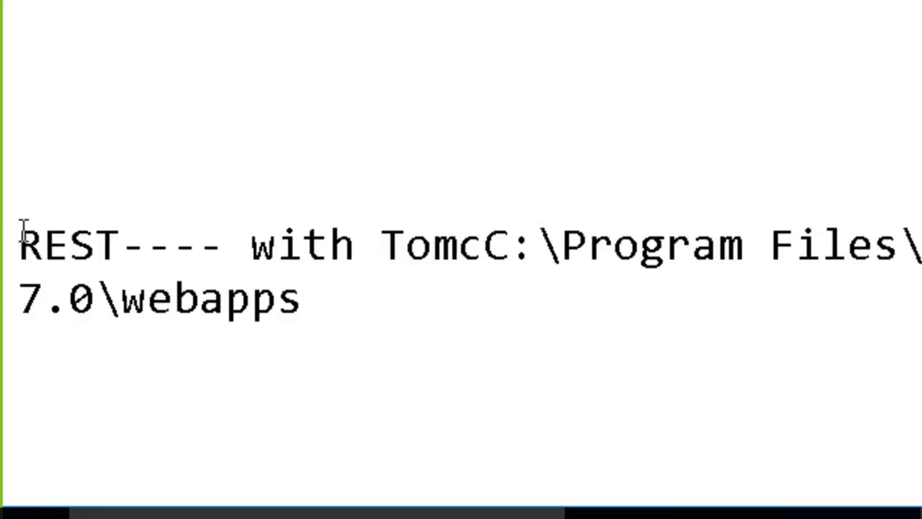
pyautogui.write('---->')
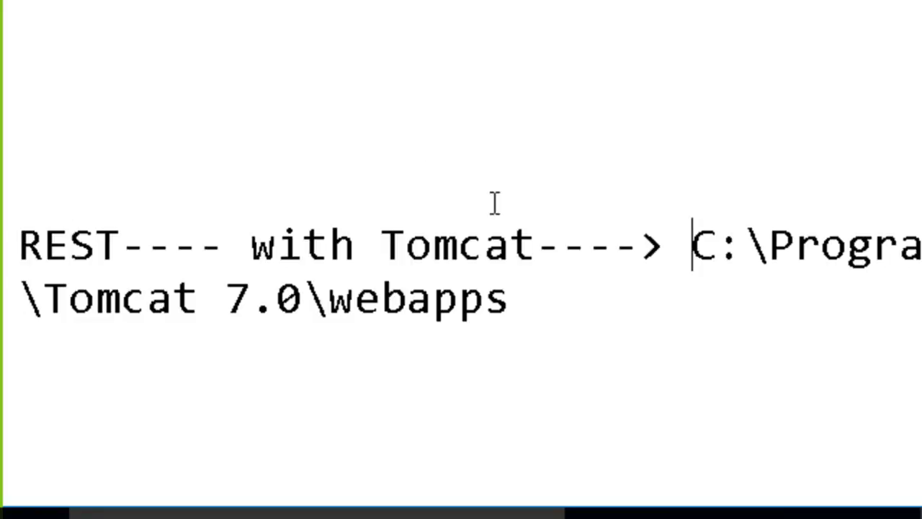
# Highlight Tomcat and REST in the new note, and start a line reading "SOAP---" above it.
pyautogui.moveTo(513, 245); pyautogui.dragTo(383, 230)
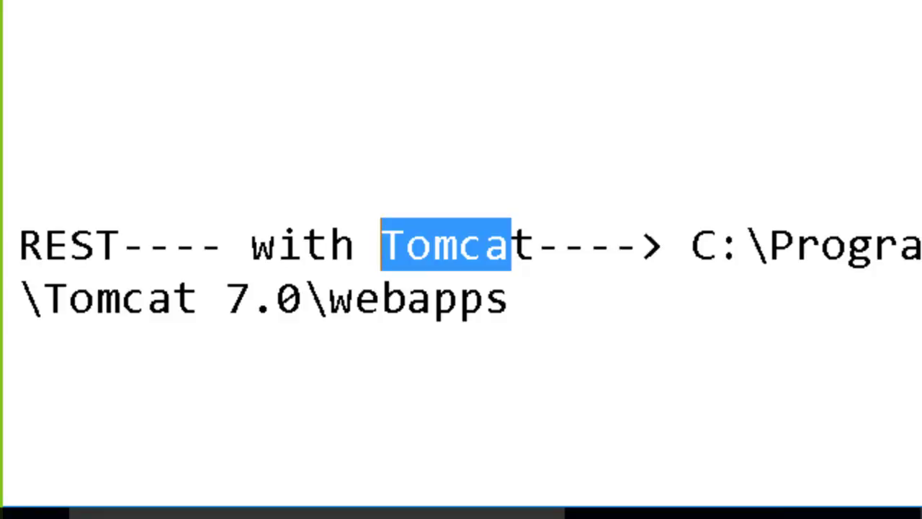
pyautogui.moveTo(175, 245); pyautogui.dragTo(45, 244)
pyautogui.click(74, 147)
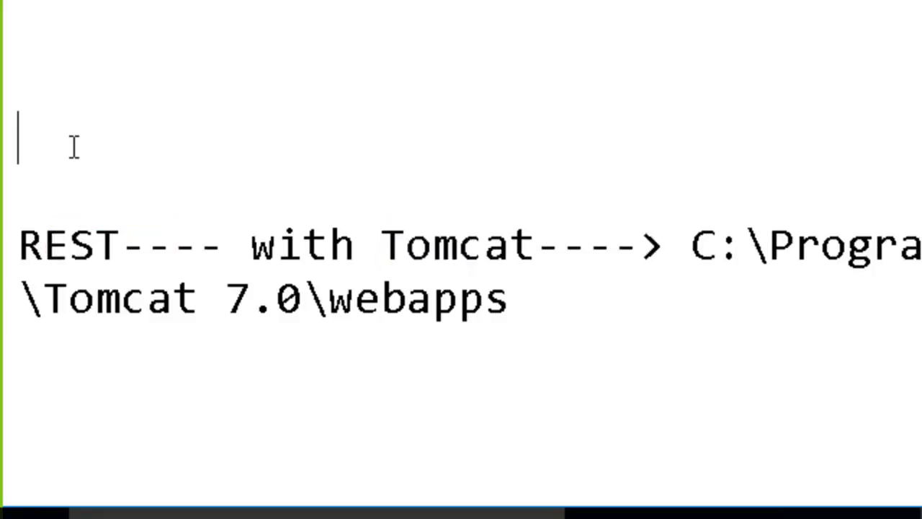
pyautogui.write('SOAP---')
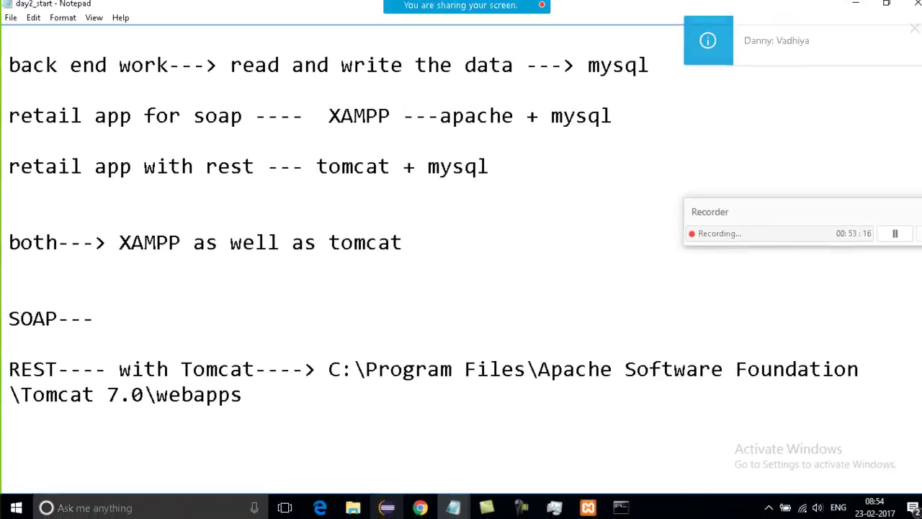
# Browse in File Explorer to C:\xampp\htdocs, copy its path and paste it after "SOAP---" in the day2_start notes.
pyautogui.moveTo(352, 507)
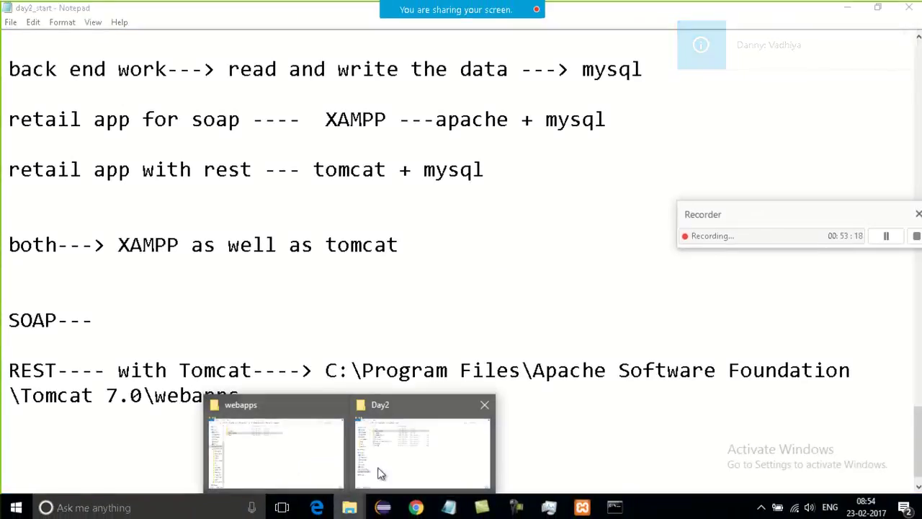
pyautogui.click(296, 449)
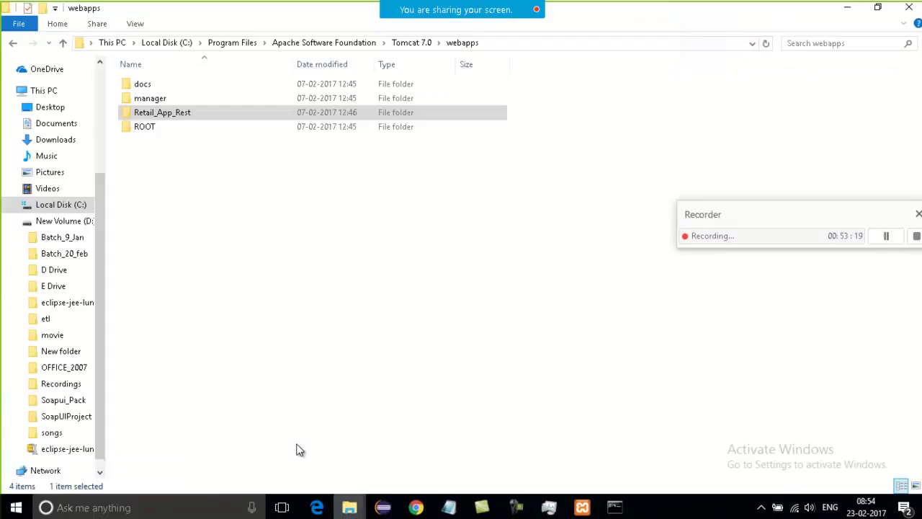
pyautogui.click(178, 47)
pyautogui.doubleClick(162, 273)
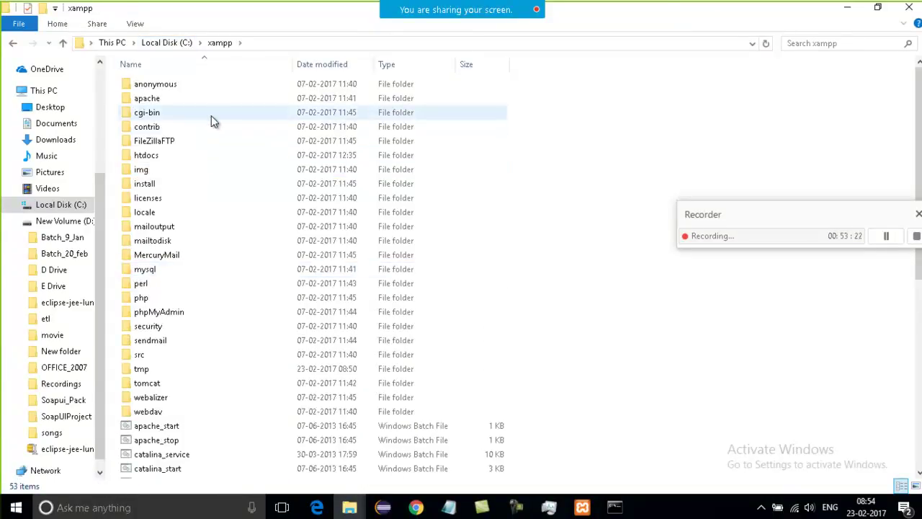
pyautogui.doubleClick(171, 156)
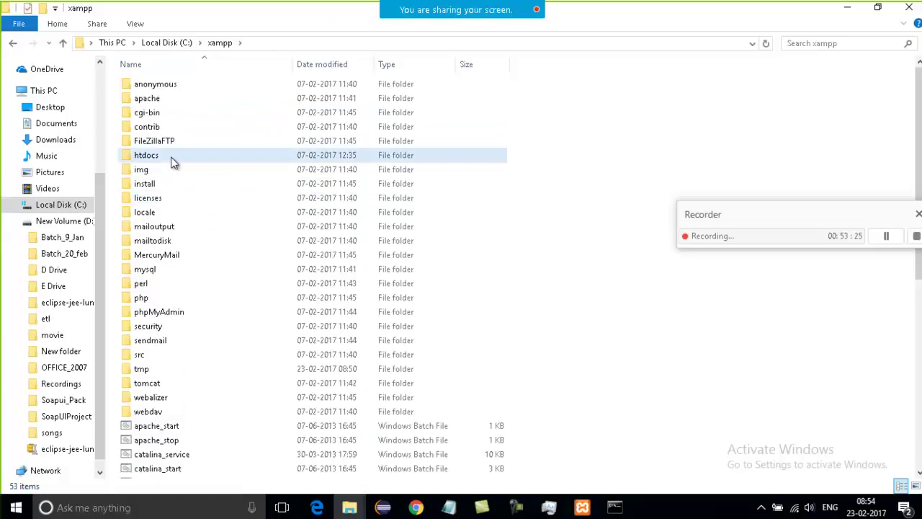
pyautogui.click(305, 45)
pyautogui.hotkey('ctrl', 'c')
pyautogui.hotkey('alt', 'Tab')
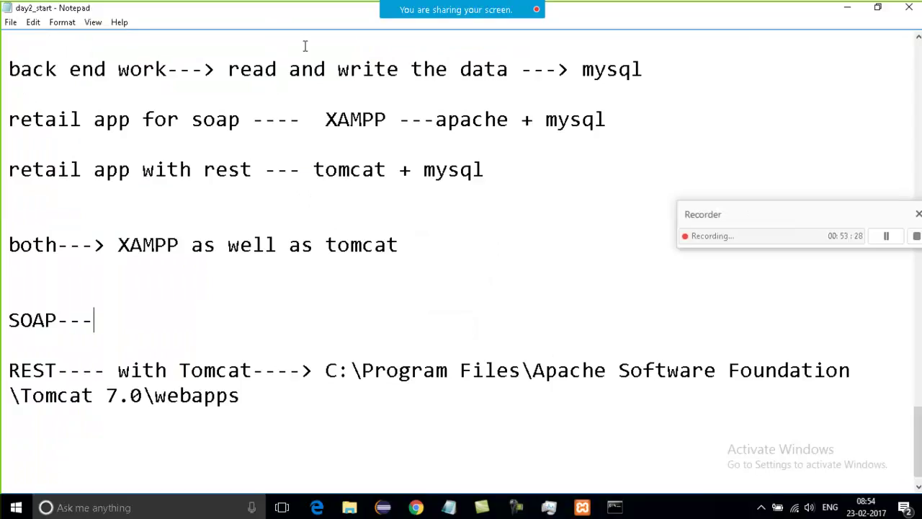
pyautogui.hotkey('ctrl', 'v')
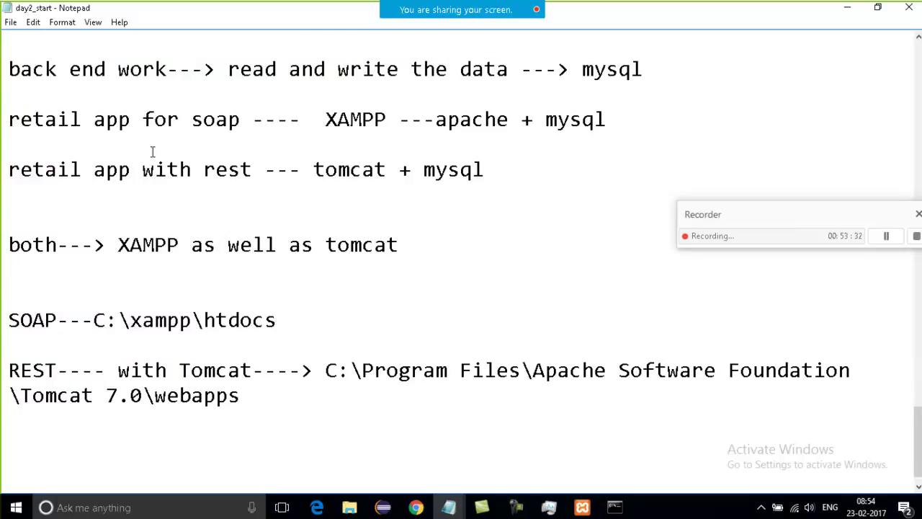
# Insert "with XAMPP-----> " between "SOAP---" and the C:\xampp\htdocs path.
pyautogui.click(87, 320)
pyautogui.write('with XA')
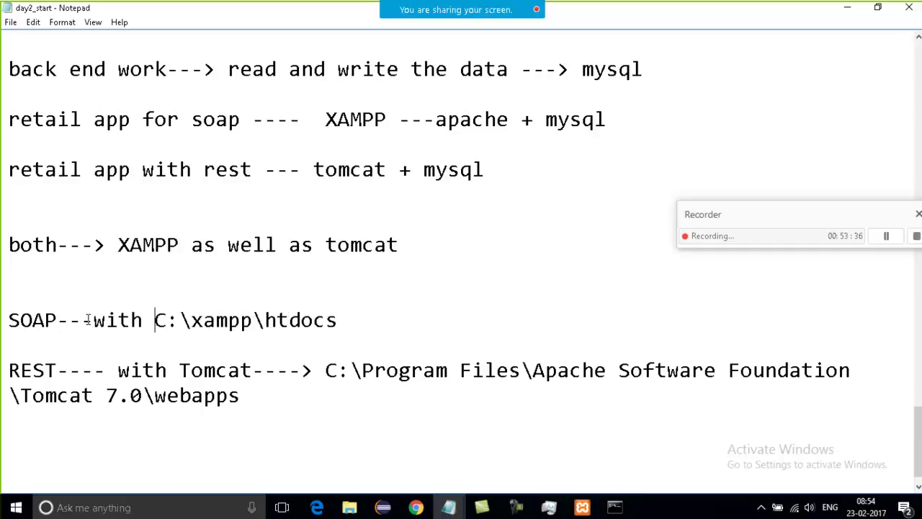
pyautogui.write('MPP----->')
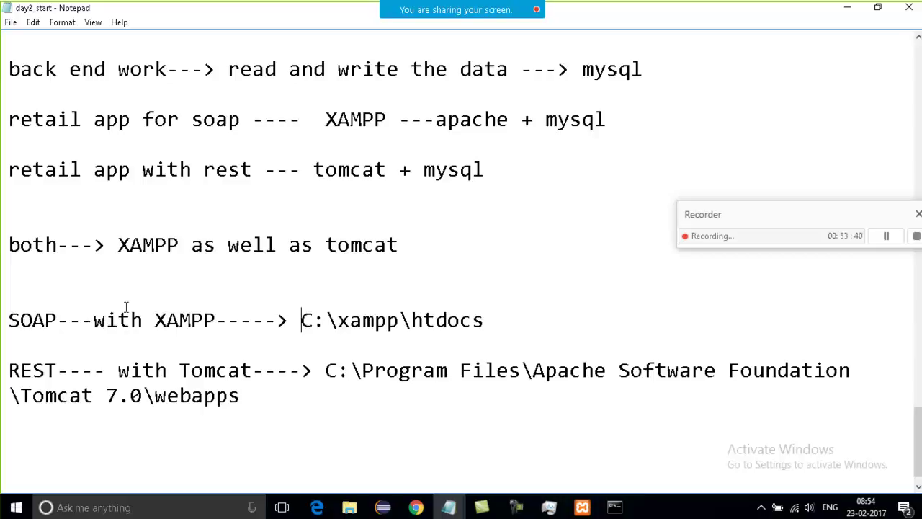
# Review the SOAP and REST deployment notes, highlighting the SOAP text and the word XAMPP on the SOAP line.
pyautogui.moveTo(295, 383); pyautogui.dragTo(284, 149)
pyautogui.click(347, 173)
pyautogui.click(269, 271)
pyautogui.moveTo(8, 319); pyautogui.dragTo(158, 324)
pyautogui.click(220, 322)
pyautogui.moveTo(220, 322); pyautogui.dragTo(154, 324)
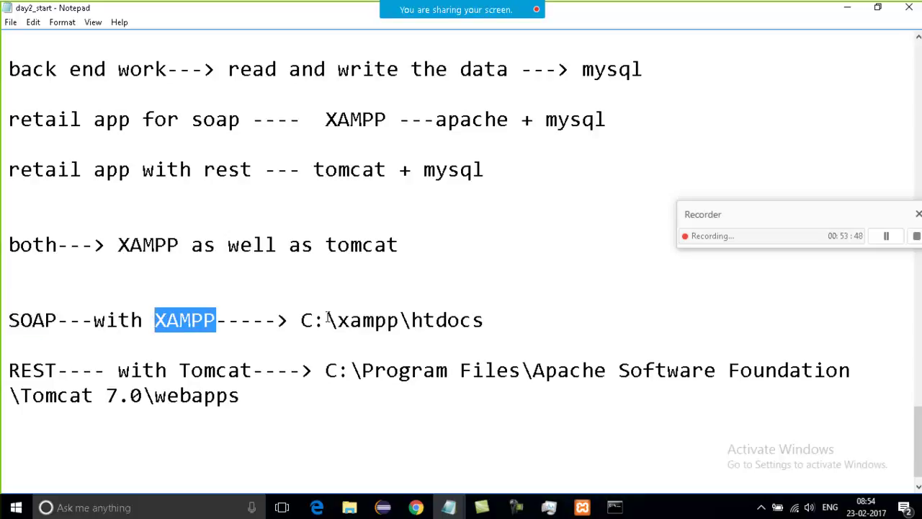
# Highlight the C:\xampp\htdocs path on the SOAP line and the Tomcat 7.0 webapps path on the REST line.
pyautogui.moveTo(301, 321); pyautogui.dragTo(415, 308)
pyautogui.moveTo(20, 372); pyautogui.dragTo(143, 397)
pyautogui.click(376, 418)
pyautogui.moveTo(314, 370); pyautogui.dragTo(329, 421)
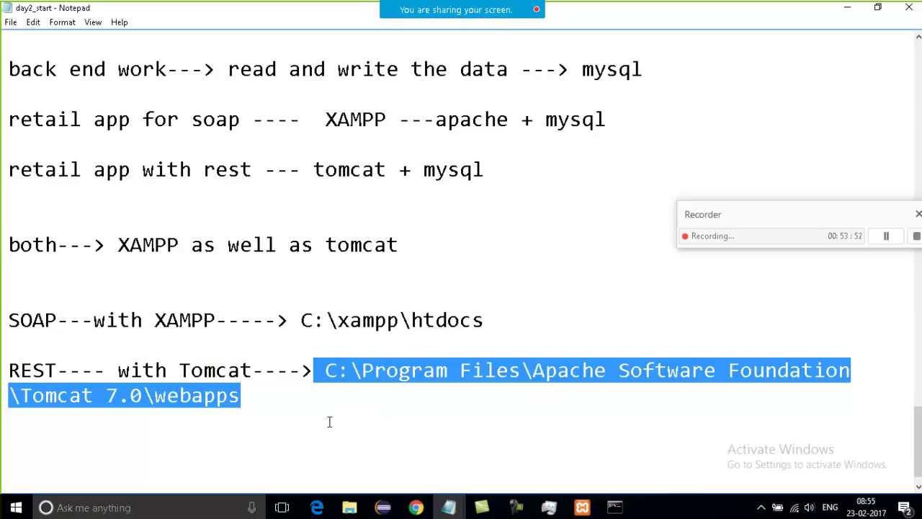
pyautogui.click(330, 422)
# Switch to the course outline sheet in Chrome and select the Retail App-SOAP/REST topic cell.
pyautogui.click(349, 507)
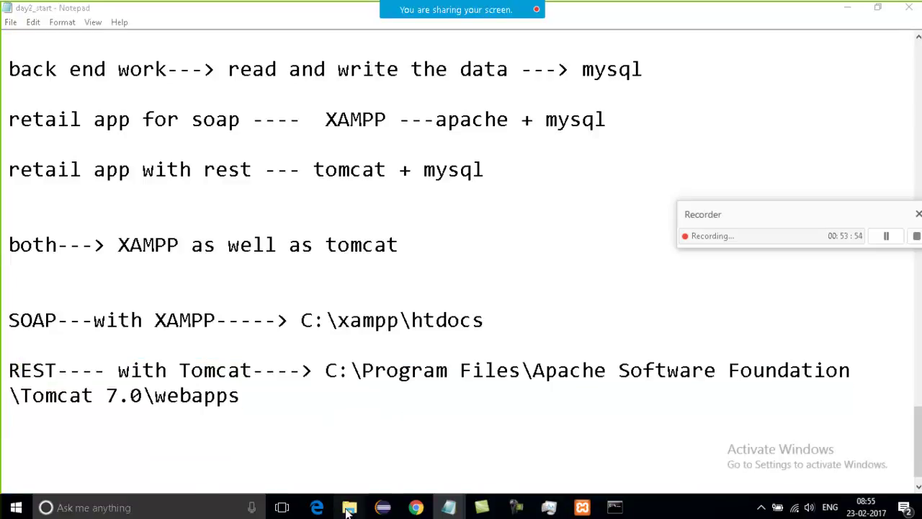
pyautogui.click(422, 508)
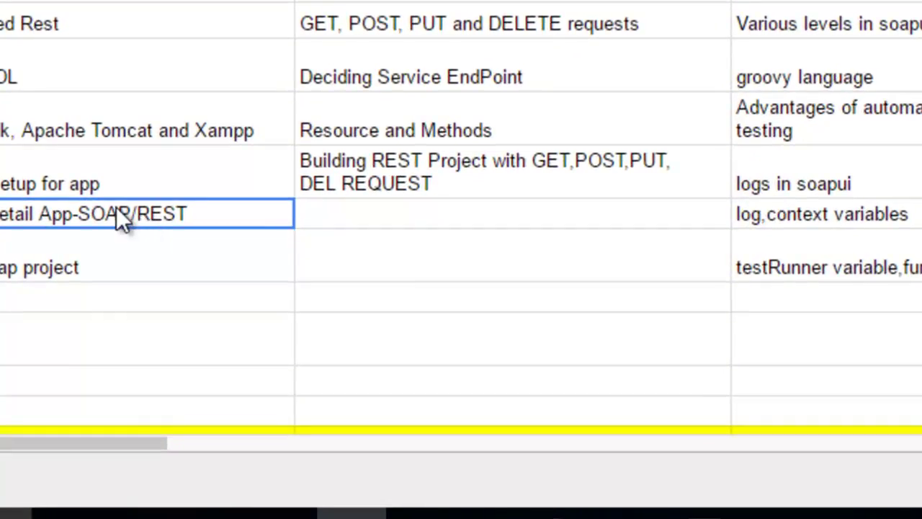
pyautogui.click(118, 208)
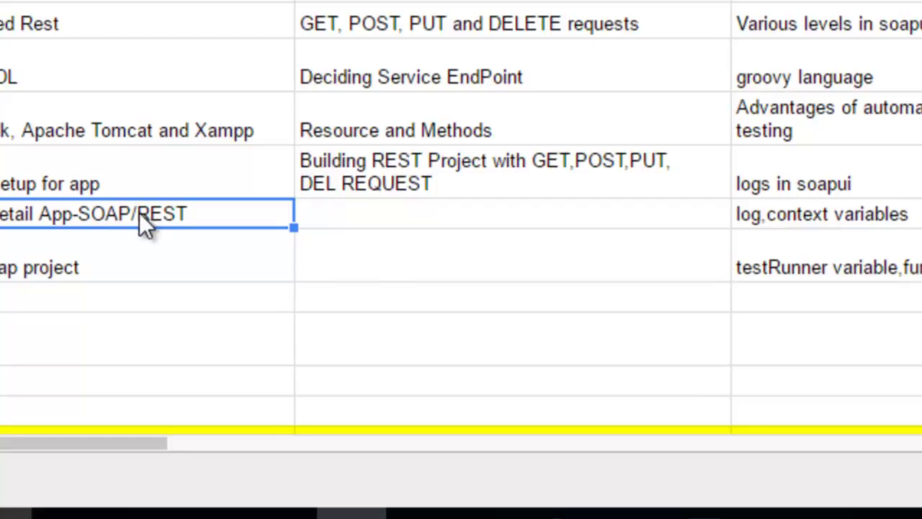
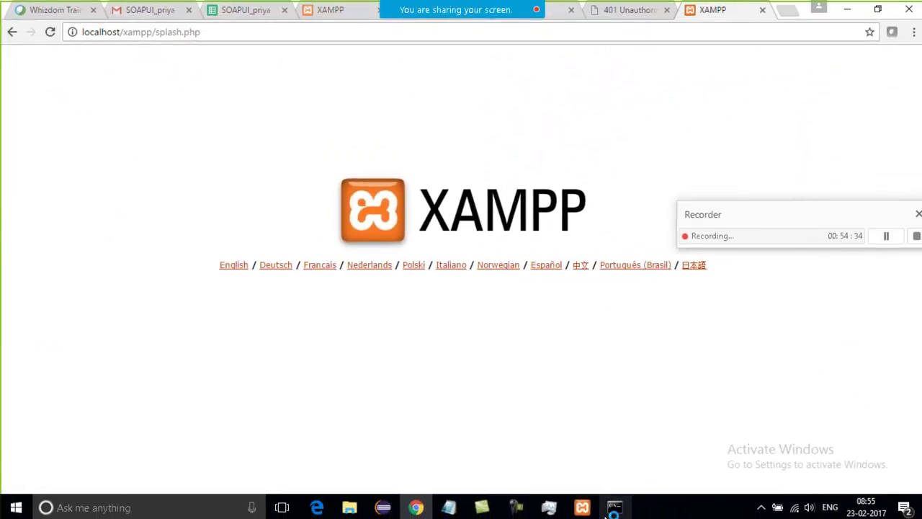
# Check the Apache and MySQL module status in the XAMPP Control Panel, moving its window aside, and return to Chrome.
pyautogui.click(582, 507)
pyautogui.moveTo(498, 71); pyautogui.dragTo(787, 75)
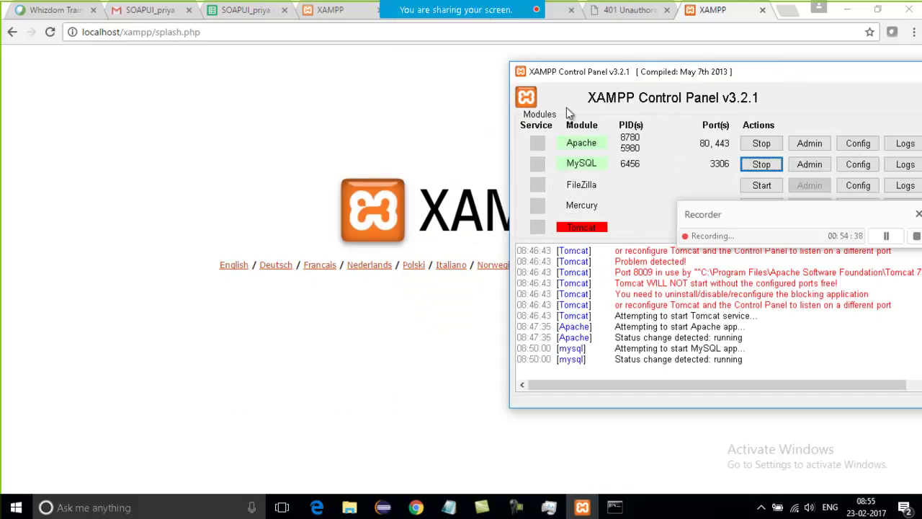
pyautogui.click(360, 71)
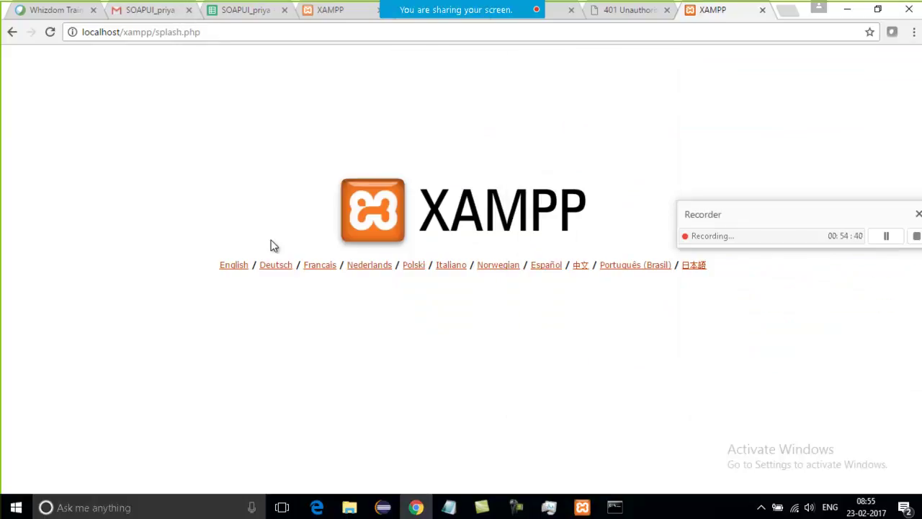
# Switch to the htdocs folder in File Explorer and select the retail folder.
pyautogui.moveTo(356, 510)
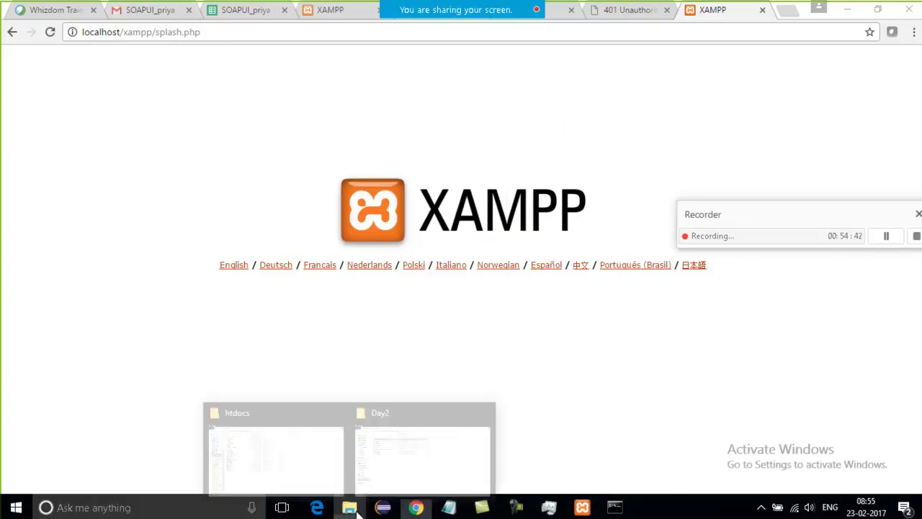
pyautogui.click(305, 432)
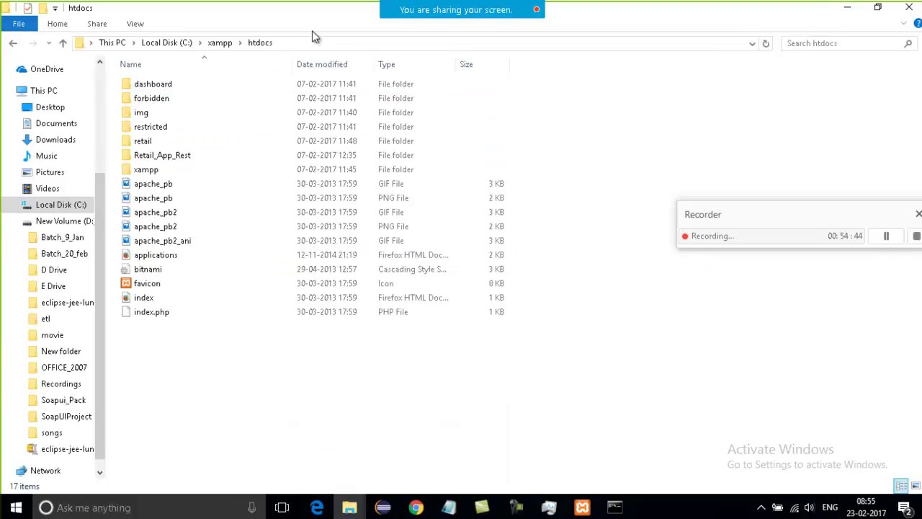
pyautogui.click(223, 144)
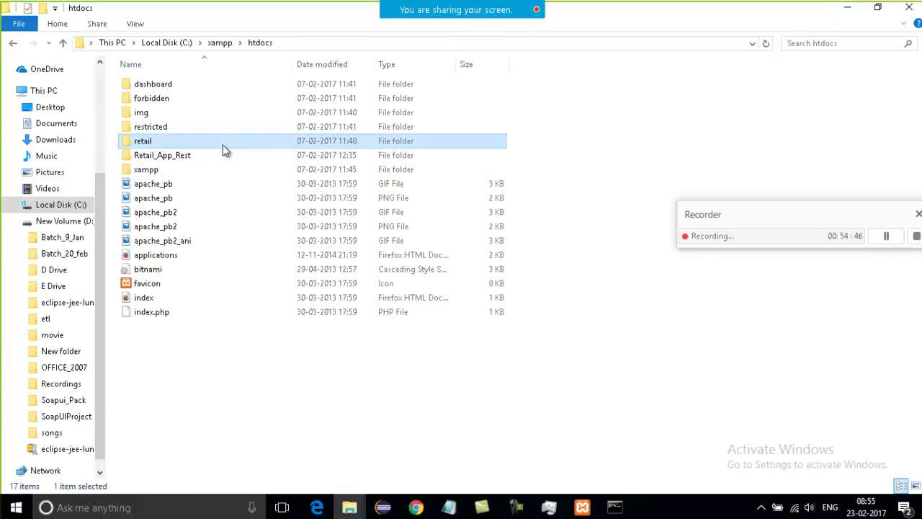
# Return to Chrome and change the XAMPP page address to localhost/retail/retail.php to load the retail SOAP application.
pyautogui.hotkey('alt', 'Tab')
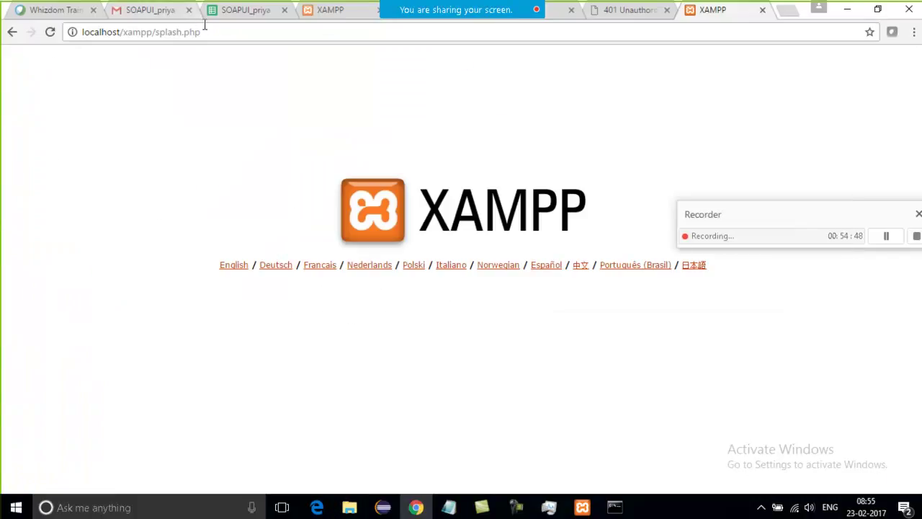
pyautogui.click(207, 26)
pyautogui.click(206, 26)
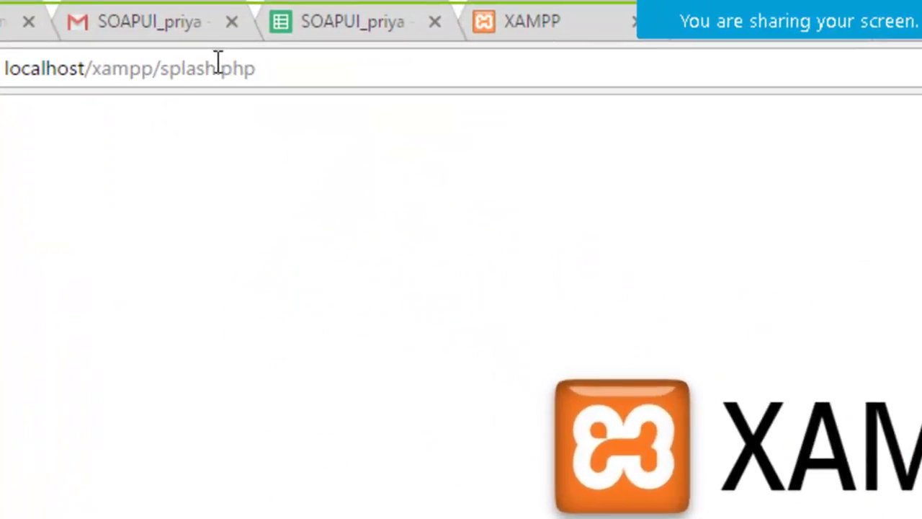
pyautogui.moveTo(152, 33); pyautogui.dragTo(147, 33)
pyautogui.moveTo(146, 72); pyautogui.dragTo(94, 72)
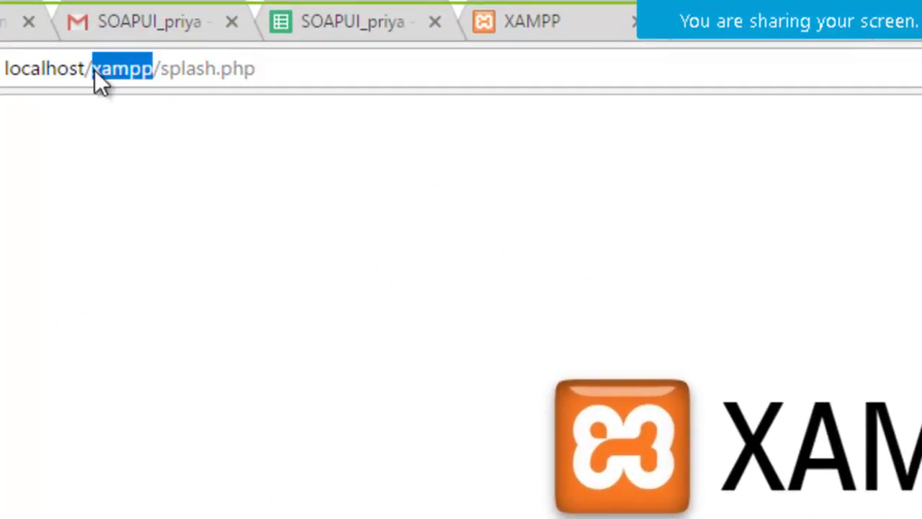
pyautogui.write('retail')
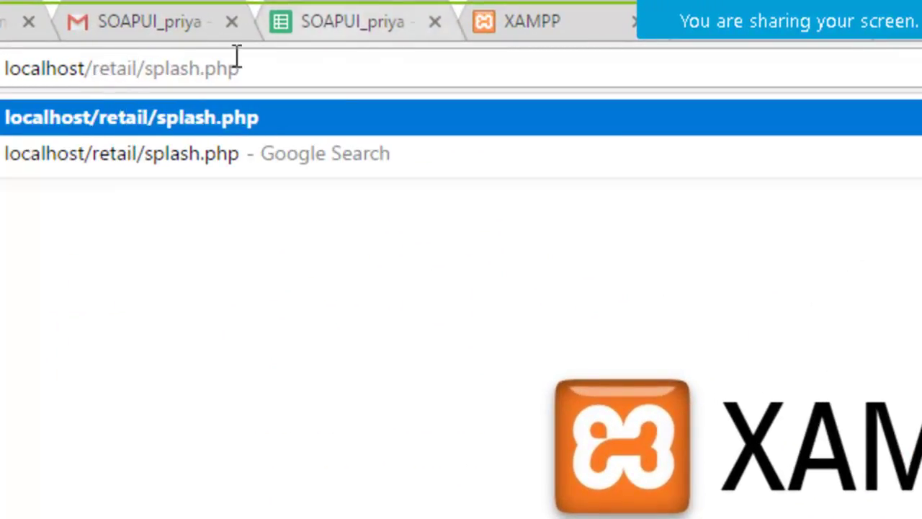
pyautogui.moveTo(144, 68); pyautogui.dragTo(197, 71)
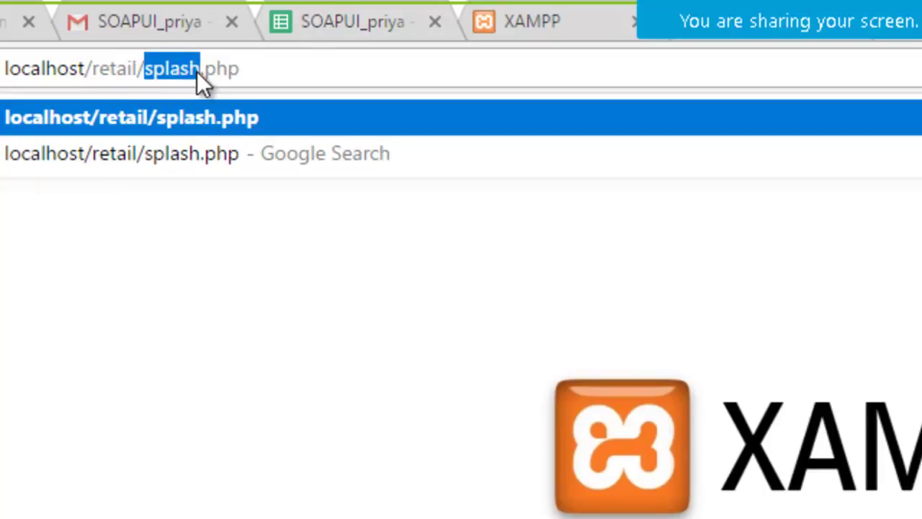
pyautogui.write('retail')
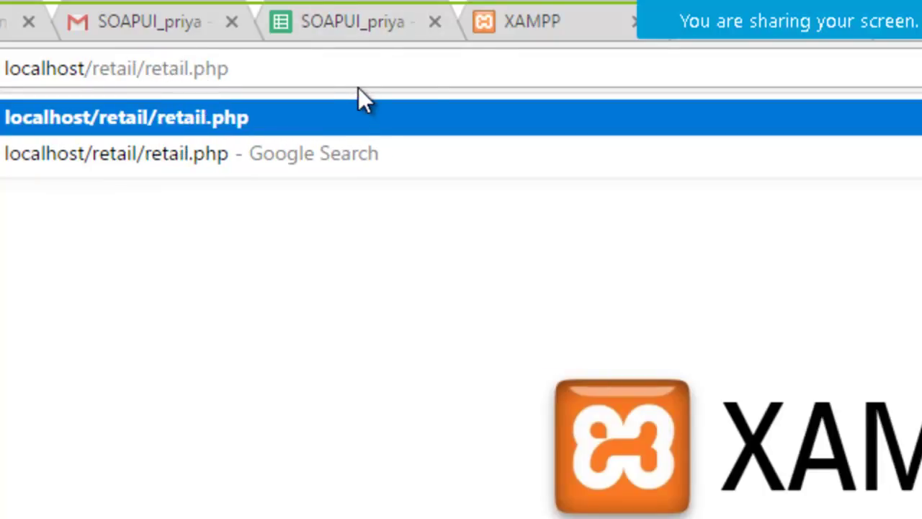
pyautogui.click(168, 70)
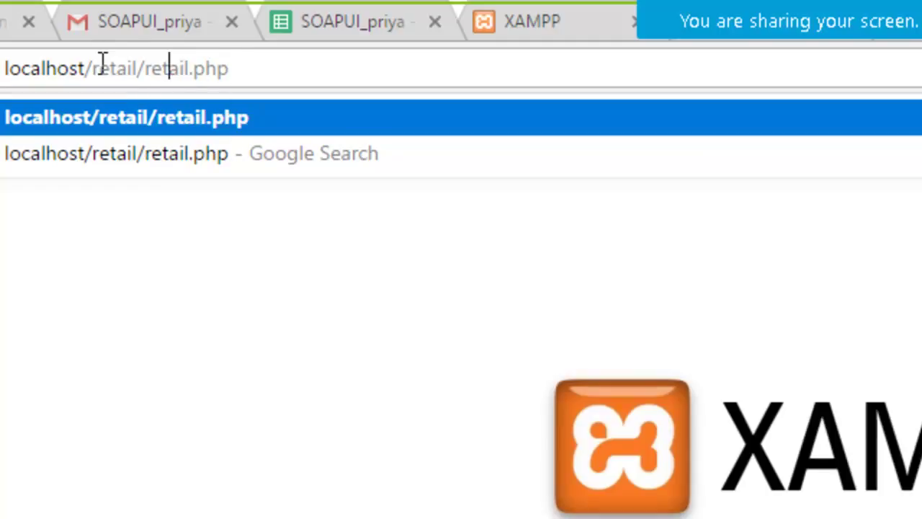
pyautogui.click(295, 60)
pyautogui.press('Return')
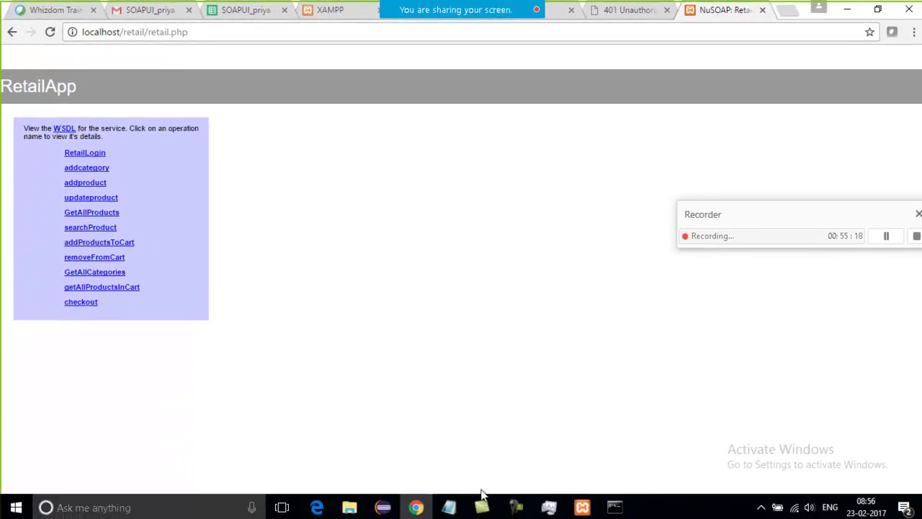
# Switch to the day2_start notes in Notepad and highlight SOAP on the XAMPP deployment line.
pyautogui.moveTo(448, 507)
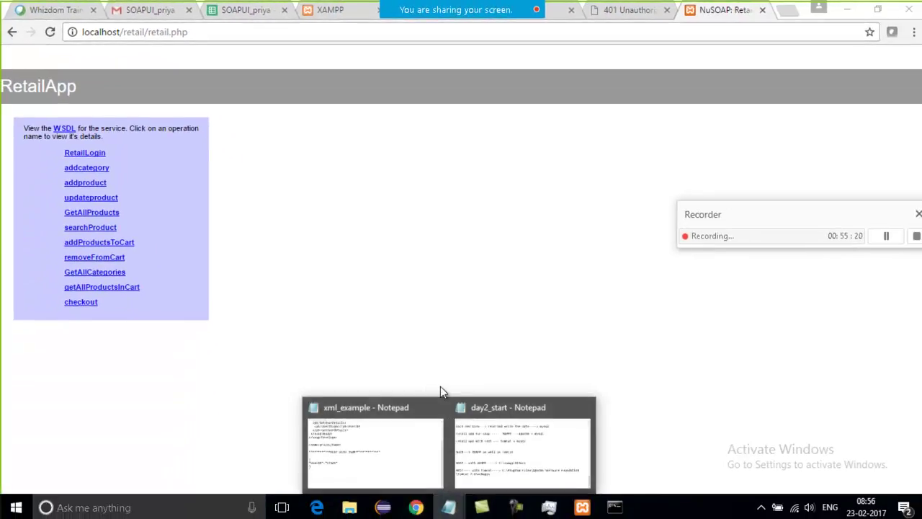
pyautogui.click(494, 438)
pyautogui.click(376, 323)
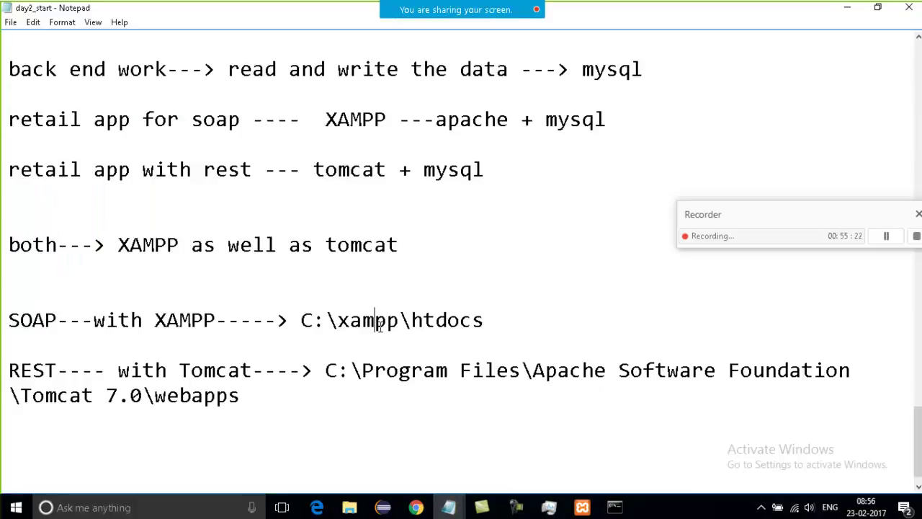
pyautogui.moveTo(70, 321); pyautogui.dragTo(9, 320)
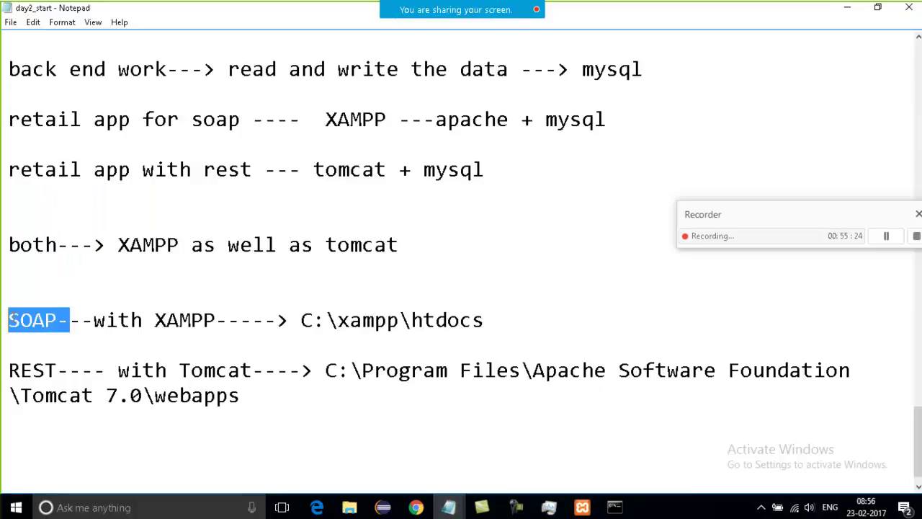
pyautogui.click(88, 321)
# Find the Web service description language definition higher up in the day2_start notes and highlight the word WSDL.
pyautogui.press('Up')
pyautogui.press('Up')
pyautogui.press('Up')
pyautogui.press('Up')
pyautogui.press('Up')
pyautogui.press('Up')
pyautogui.press('Up')
pyautogui.press('Up')
pyautogui.press('Up')
pyautogui.press('Up')
pyautogui.press('Up')
pyautogui.press('Up')
pyautogui.press('Up')
pyautogui.press('Up')
pyautogui.press('Up')
pyautogui.press('Up')
pyautogui.press('Up')
pyautogui.press('Up')
pyautogui.press('Up')
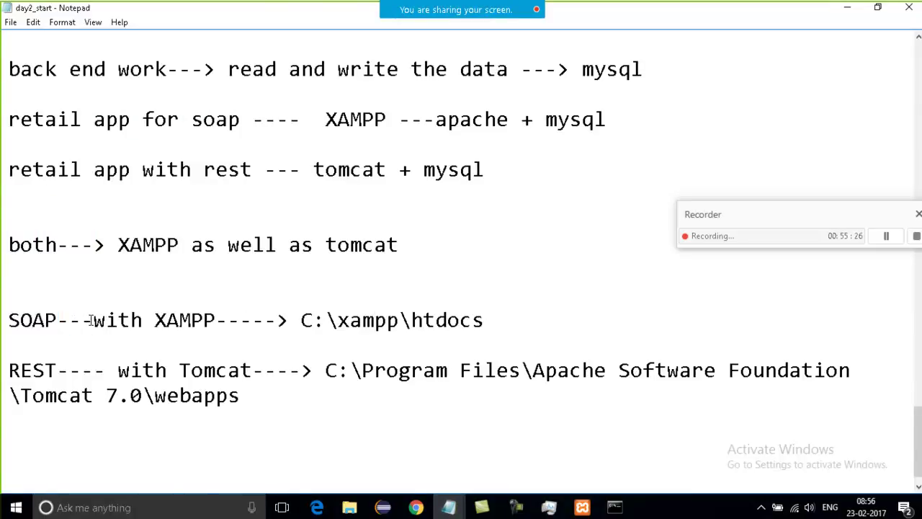
pyautogui.press('Up')
pyautogui.press('Up')
pyautogui.press('Up')
pyautogui.press('Up')
pyautogui.press('Up')
pyautogui.press('Up')
pyautogui.press('Up')
pyautogui.press('Up')
pyautogui.press('Up')
pyautogui.press('Up')
pyautogui.press('Up')
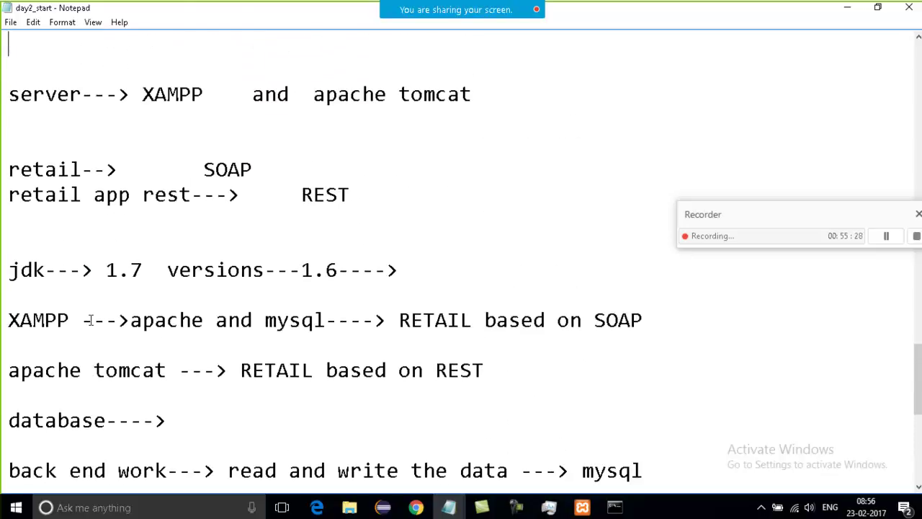
pyautogui.press('Up')
pyautogui.press('Up')
pyautogui.press('Up')
pyautogui.press('Up')
pyautogui.press('Up')
pyautogui.press('Up')
pyautogui.press('Up')
pyautogui.press('Up')
pyautogui.press('Up')
pyautogui.press('Up')
pyautogui.press('Up')
pyautogui.press('Up')
pyautogui.press('Up')
pyautogui.press('Up')
pyautogui.press('Up')
pyautogui.press('Up')
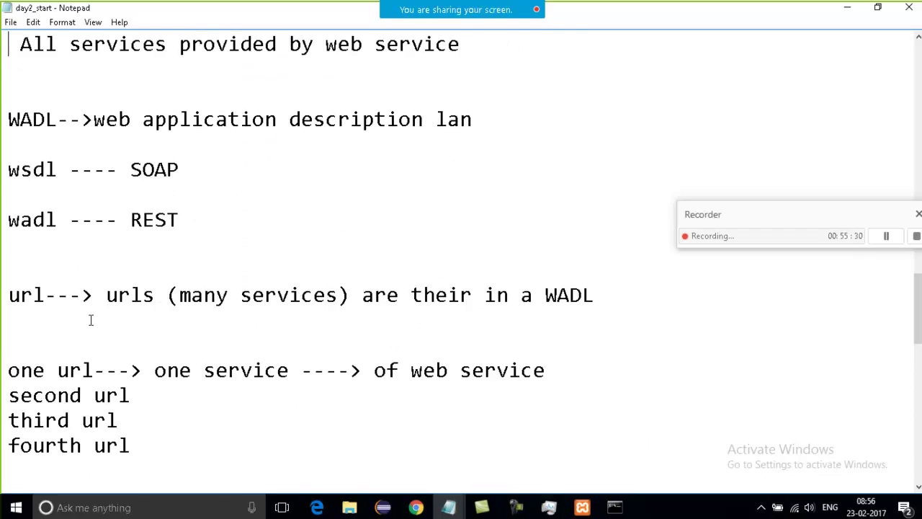
pyautogui.press('Up')
pyautogui.press('Up')
pyautogui.press('Up')
pyautogui.press('Up')
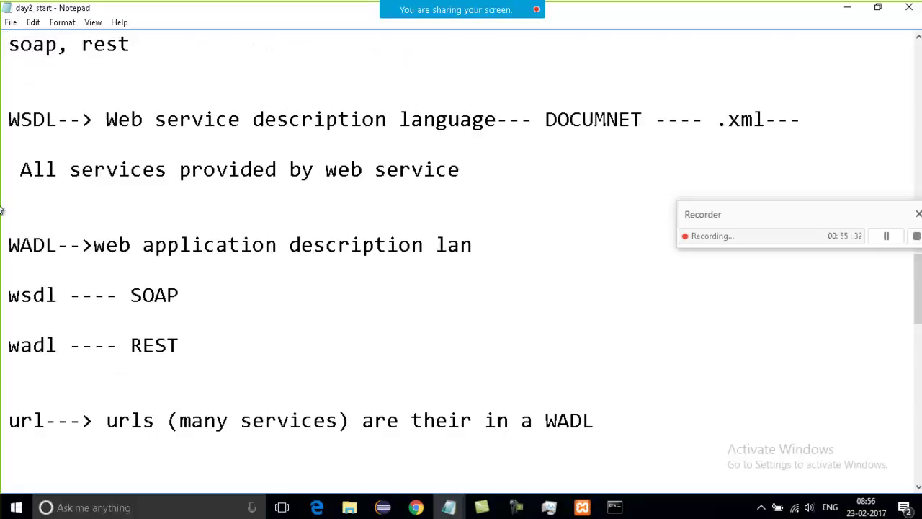
pyautogui.moveTo(57, 120); pyautogui.dragTo(3, 129)
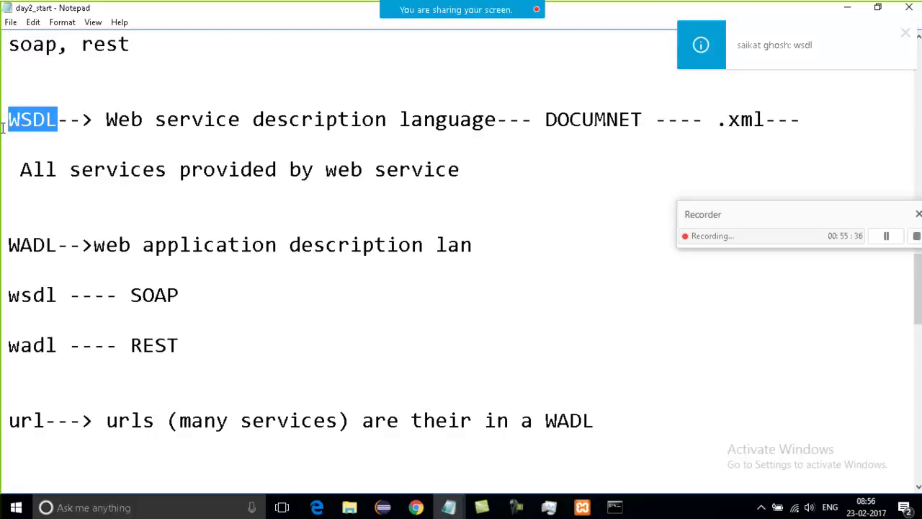
# Switch to the RetailApp page in Chrome and open the WSDL document of the service.
pyautogui.hotkey('alt', 'Tab')
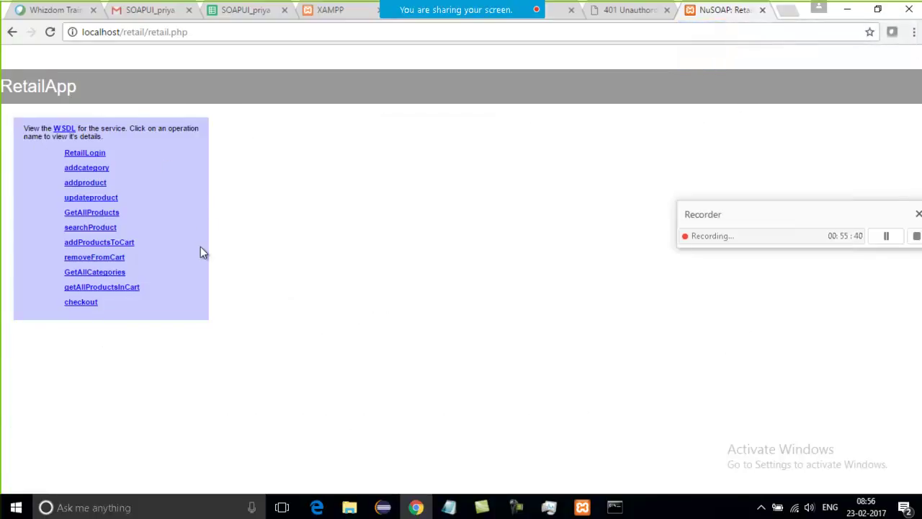
pyautogui.click(57, 130)
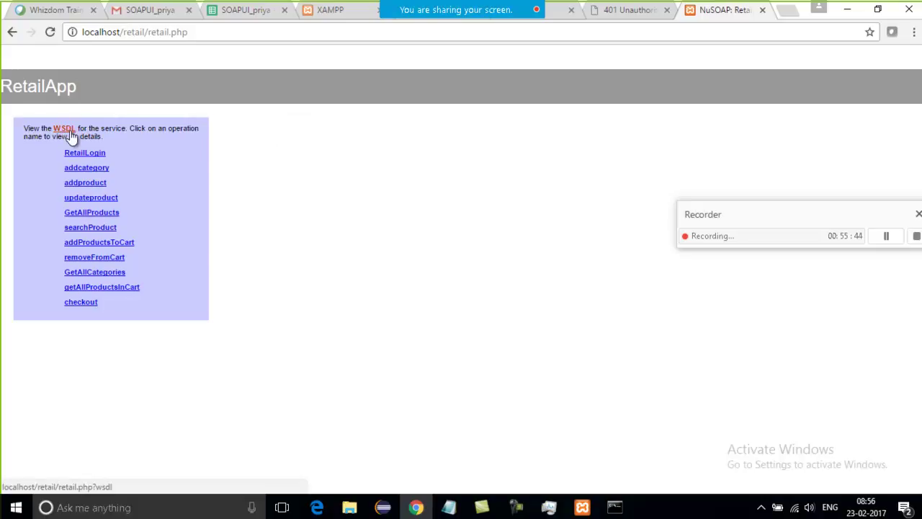
pyautogui.click(62, 134)
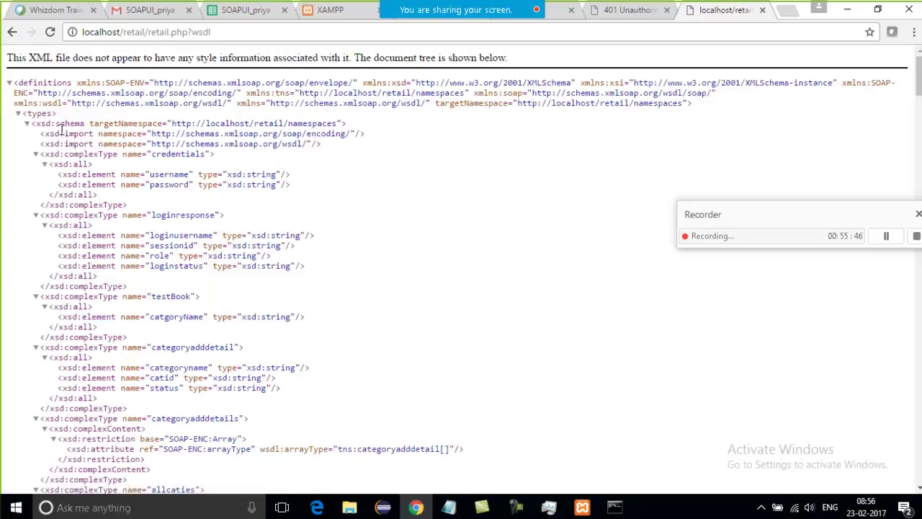
pyautogui.click(254, 34)
pyautogui.hotkey('ctrl', 'c')
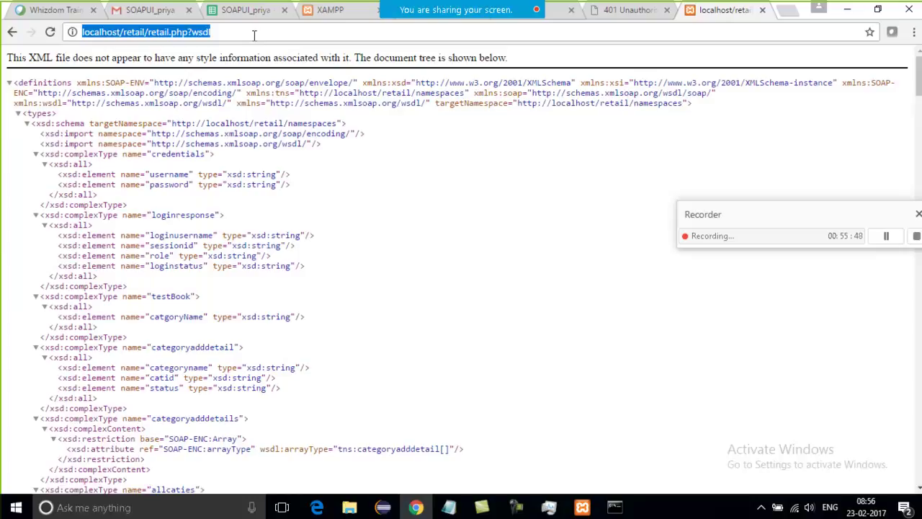
pyautogui.hotkey('alt', 'Tab')
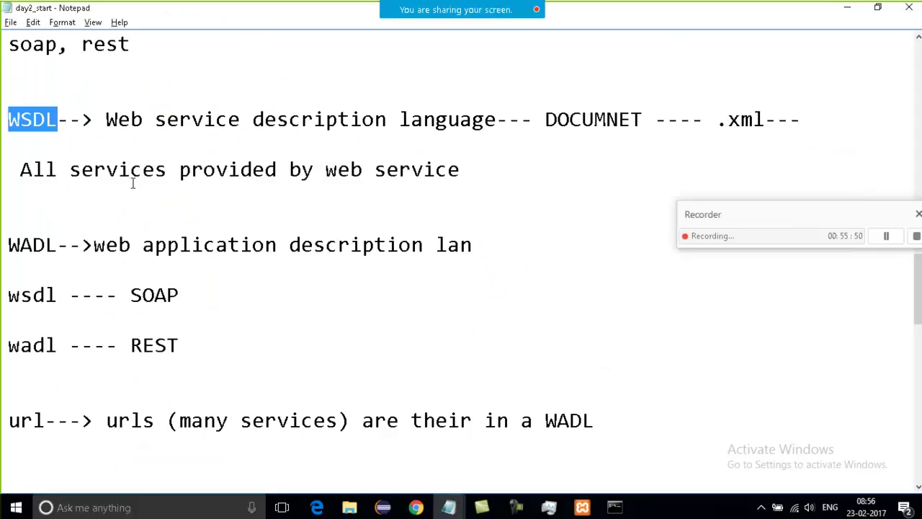
pyautogui.click(68, 212)
pyautogui.press('Return')
pyautogui.press('Return')
pyautogui.press('Up')
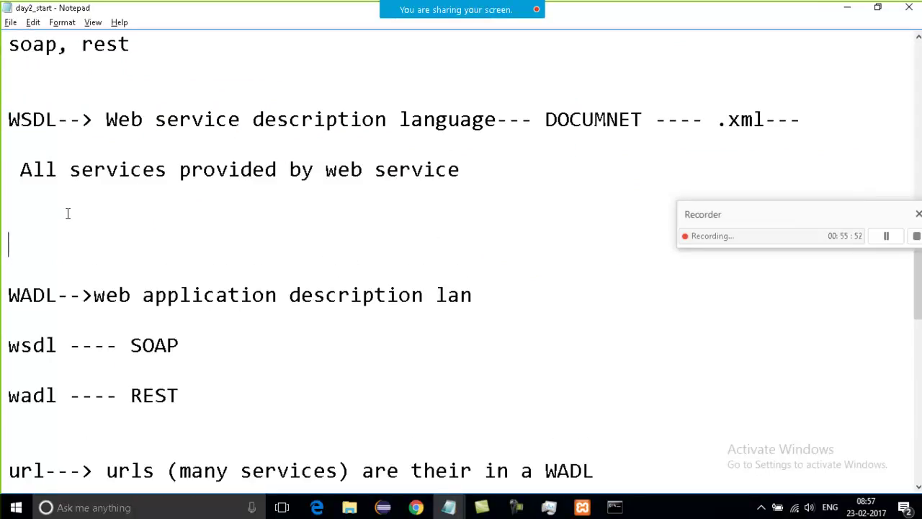
pyautogui.hotkey('ctrl', 'v')
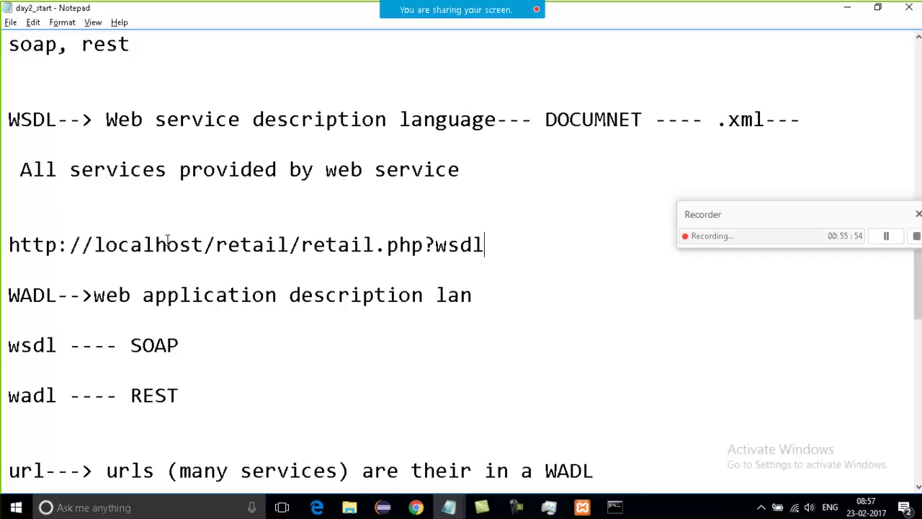
# Highlight the wsdl ending of the pasted address and switch back to the WSDL document in Chrome.
pyautogui.moveTo(95, 245); pyautogui.dragTo(500, 245)
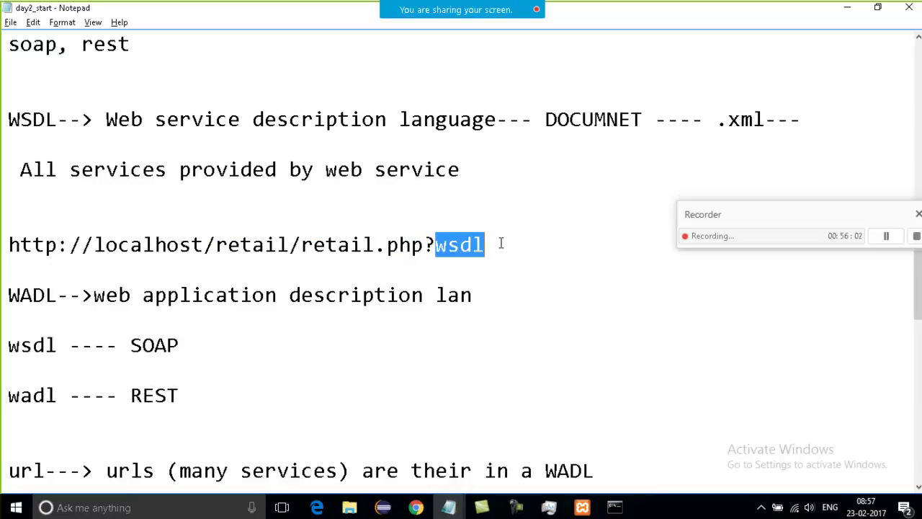
pyautogui.hotkey('alt', 'Tab')
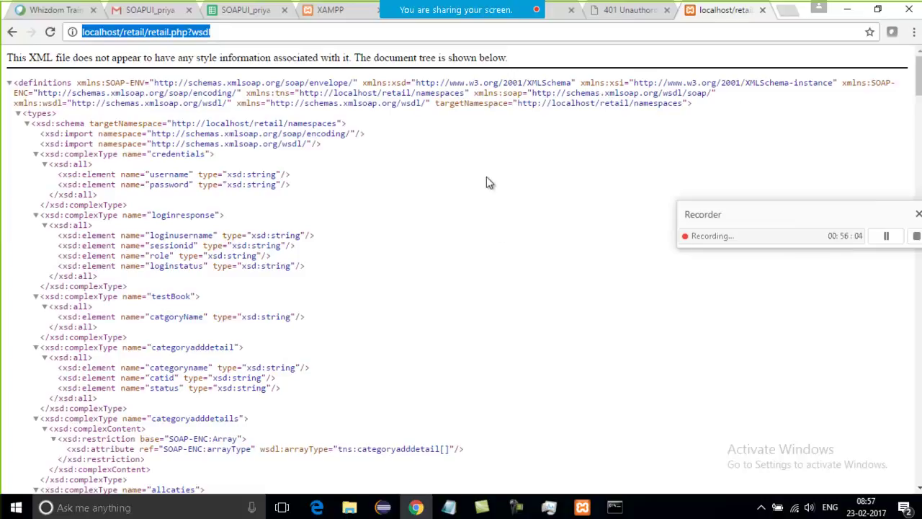
# Highlight the WSDL document's contents, return to its start, mark the types from credentials to testBook, and select its address.
pyautogui.moveTo(59, 82); pyautogui.dragTo(448, 507)
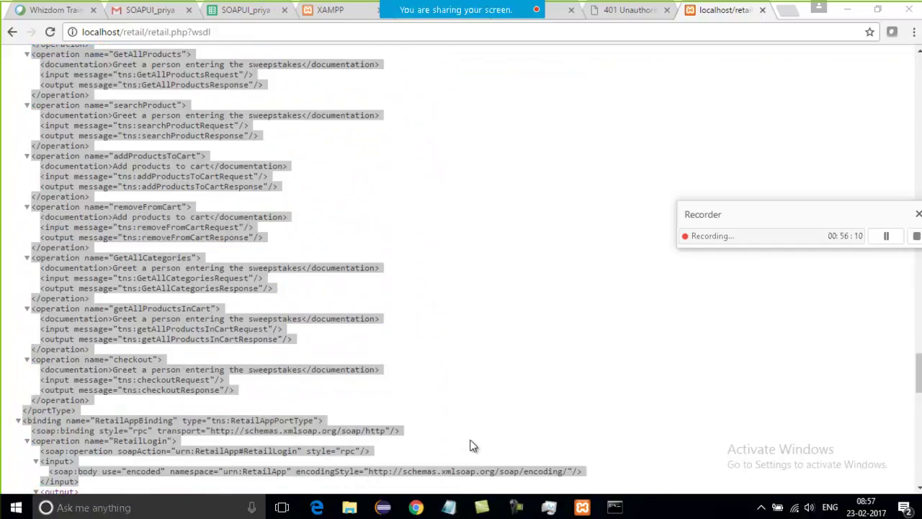
pyautogui.click(459, 357)
pyautogui.press('Home')
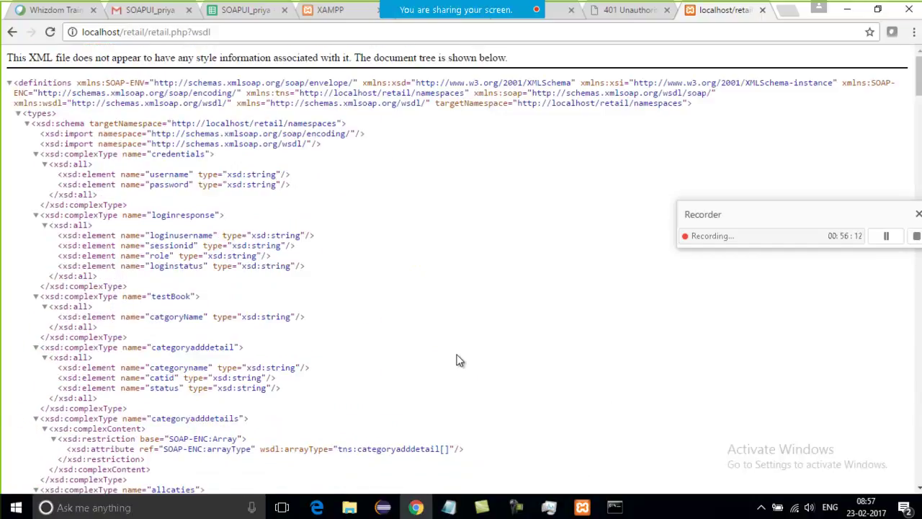
pyautogui.moveTo(183, 169); pyautogui.dragTo(234, 311)
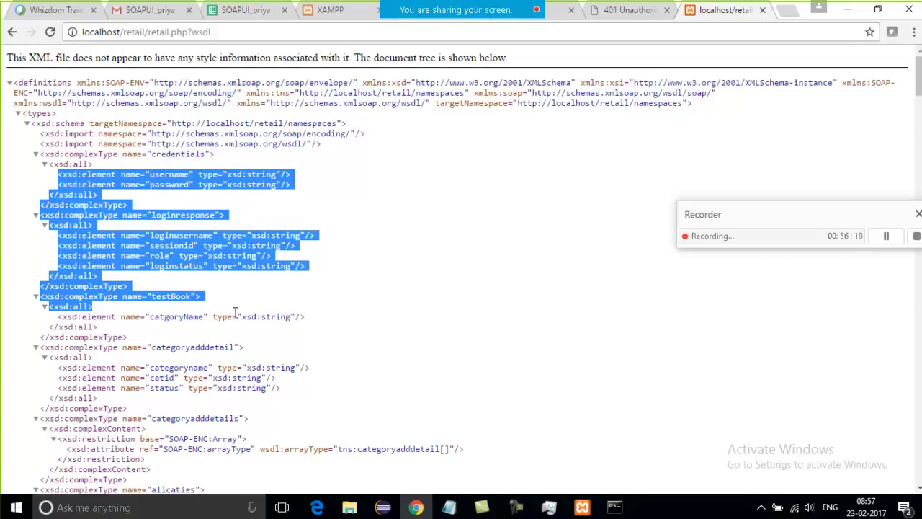
pyautogui.click(233, 32)
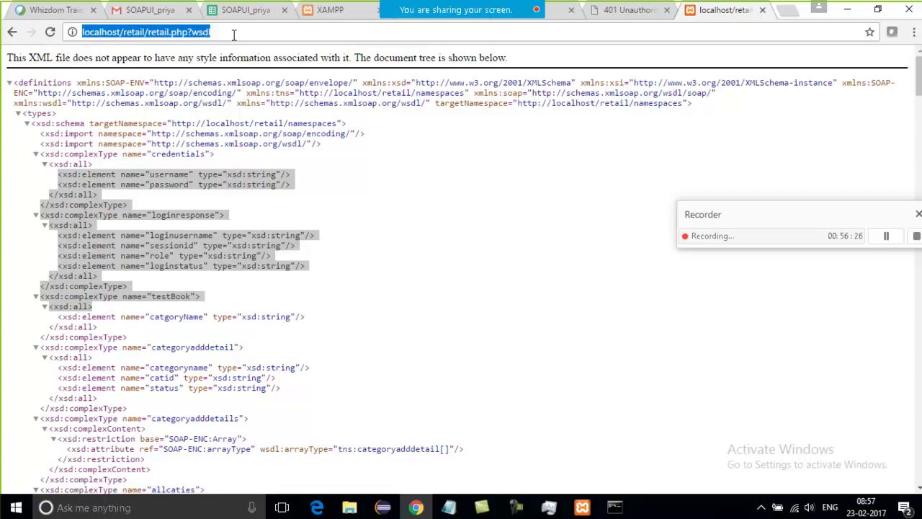
# Search Windows for soapui and launch SoapUI-5.3.0.
pyautogui.press('super')
pyautogui.write('soapui')
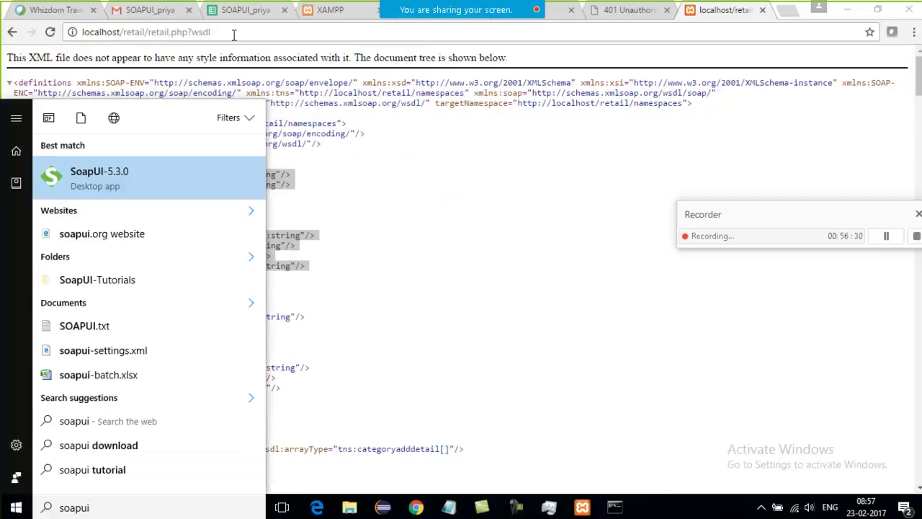
pyautogui.press('Return')
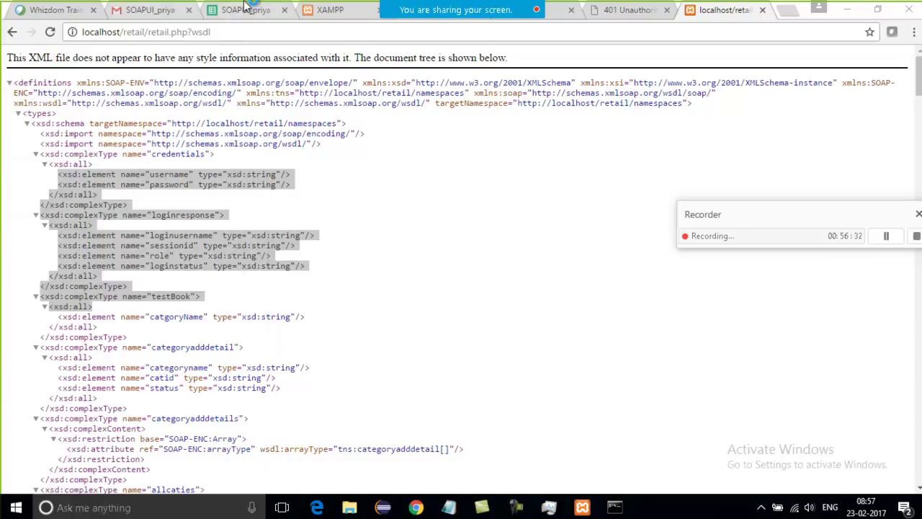
# Open the course plan spreadsheet and select the Day 2 topic Building soap project.
pyautogui.click(245, 9)
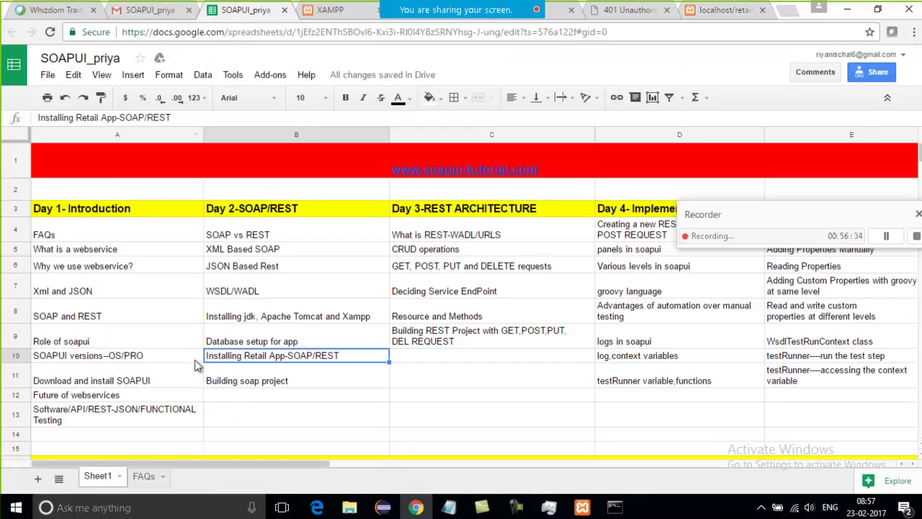
pyautogui.click(241, 380)
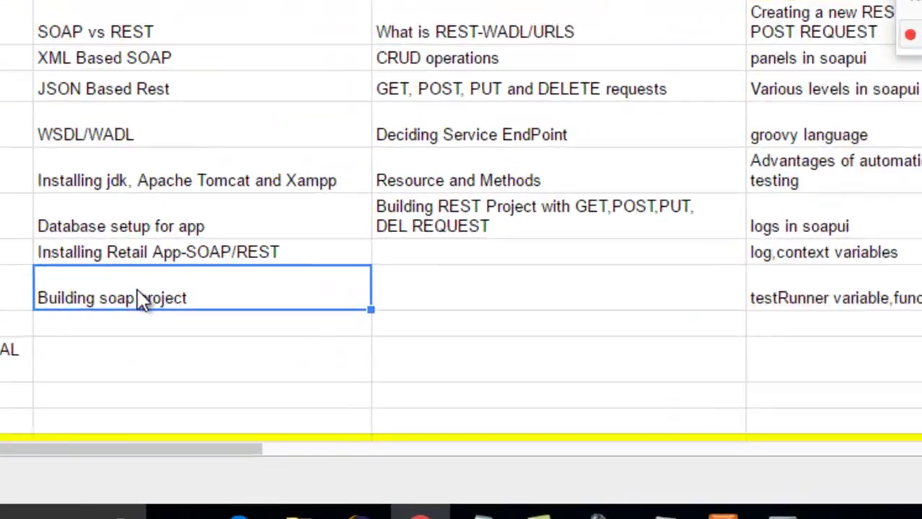
pyautogui.click(93, 257)
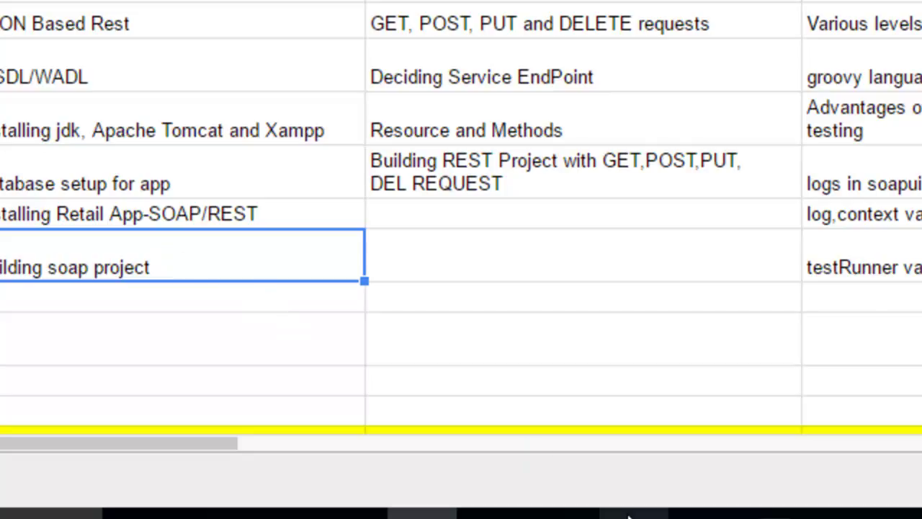
pyautogui.moveTo(634, 513)
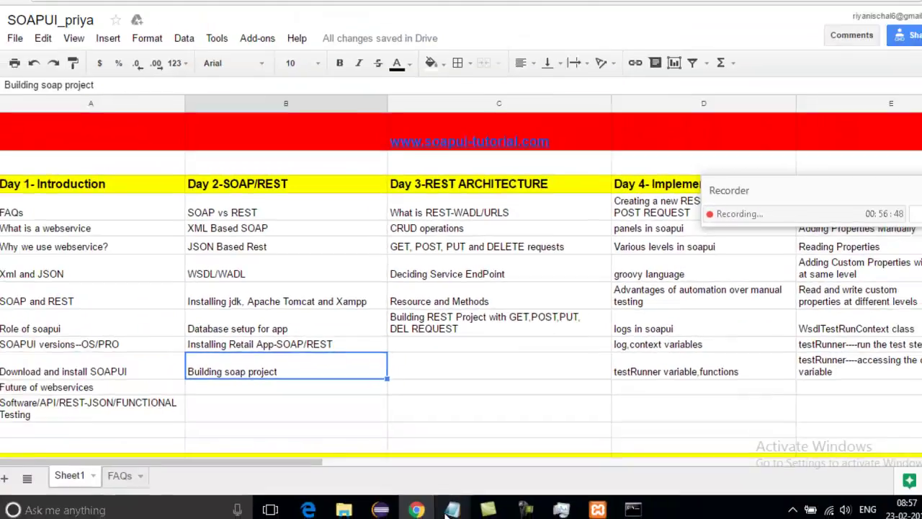
pyautogui.moveTo(483, 515)
pyautogui.click(533, 430)
pyautogui.click(510, 264)
pyautogui.moveTo(496, 247); pyautogui.dragTo(485, 214)
pyautogui.hotkey('ctrl', 'c')
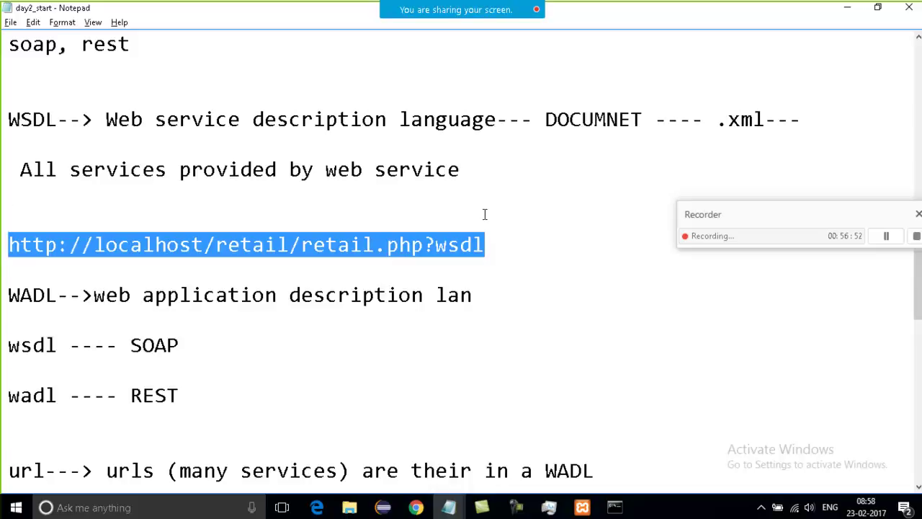
pyautogui.click(459, 209)
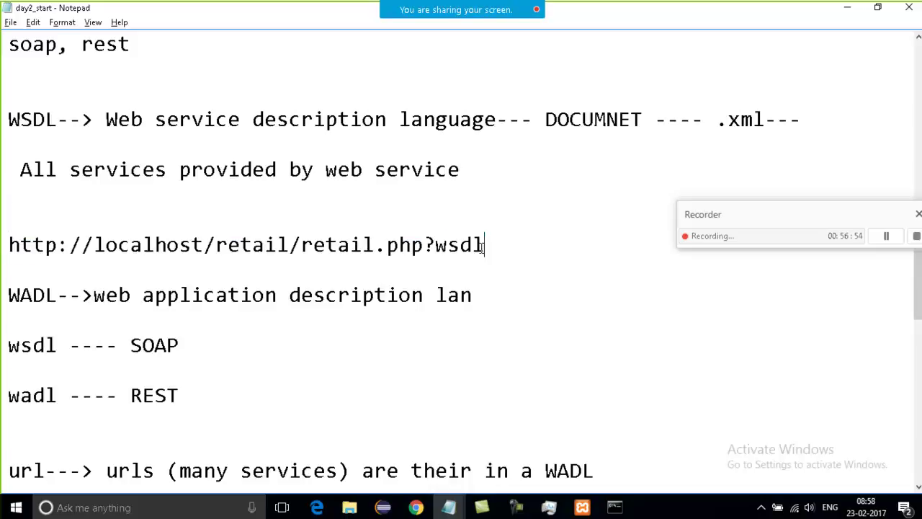
# Highlight the wsdl ending, the address before the question mark, and the retail folder in the noted address.
pyautogui.moveTo(484, 245); pyautogui.dragTo(434, 245)
pyautogui.moveTo(8, 244); pyautogui.dragTo(423, 245)
pyautogui.click(421, 247)
pyautogui.moveTo(94, 245); pyautogui.dragTo(288, 246)
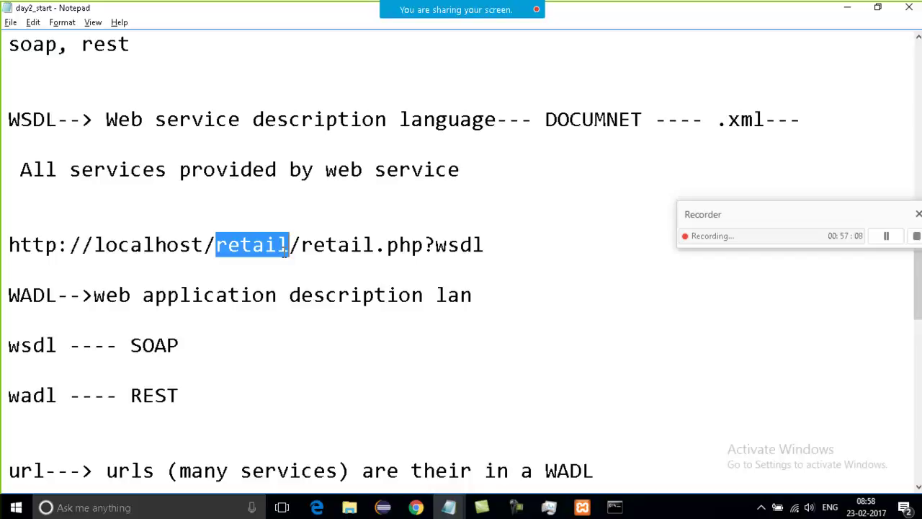
# Switch to the course plan in Chrome and select the Day 3 cells on building a REST project, Resource and Methods, and Deciding Service EndPoint.
pyautogui.click(415, 507)
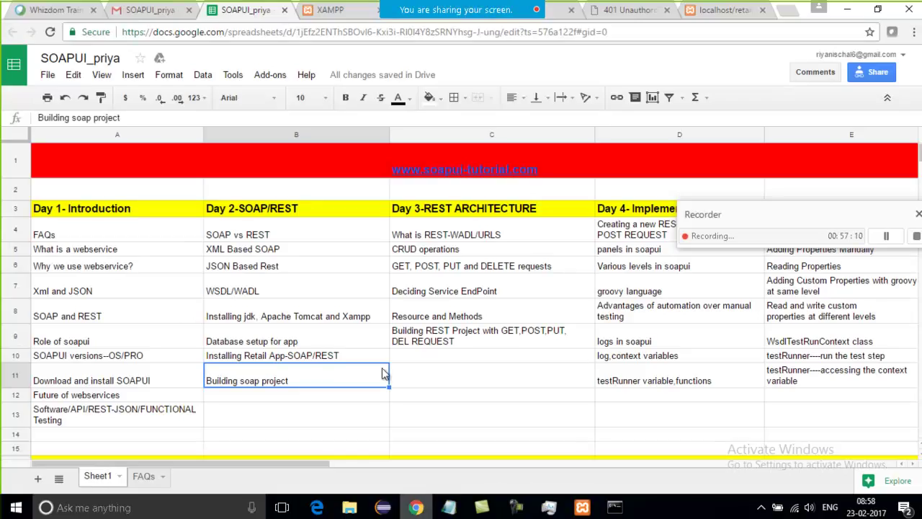
pyautogui.click(489, 341)
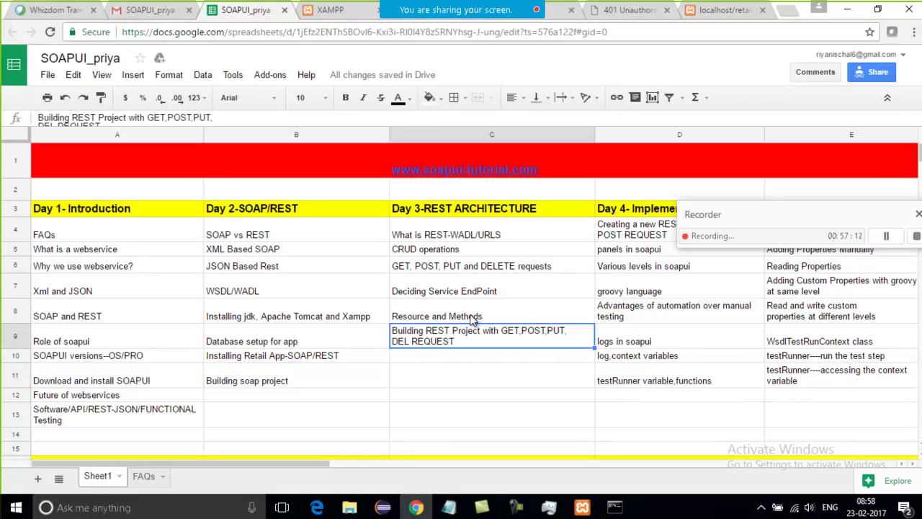
pyautogui.click(473, 312)
pyautogui.click(487, 288)
pyautogui.hotkey('shift', 'Down')
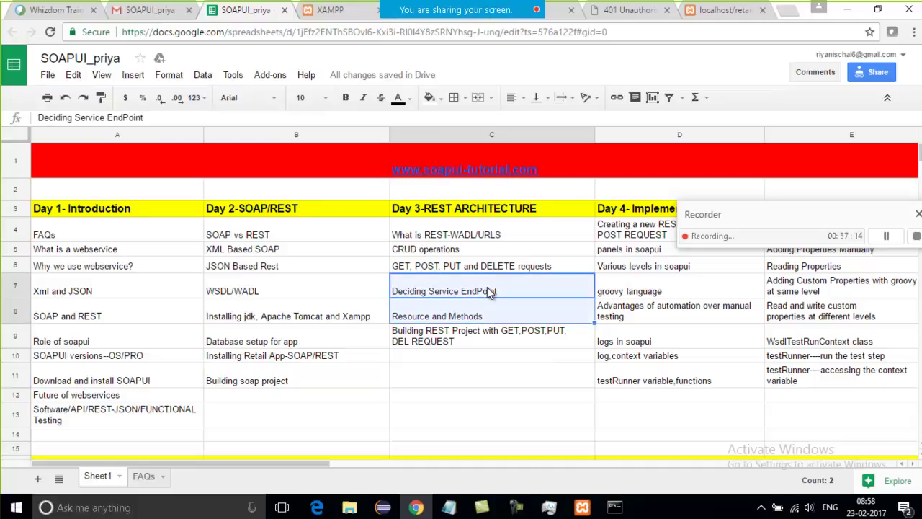
# Return to the day2_start notes and highlight the retail.php, http, localhost and ?wsdl parts of the WSDL address.
pyautogui.hotkey('alt', 'Tab')
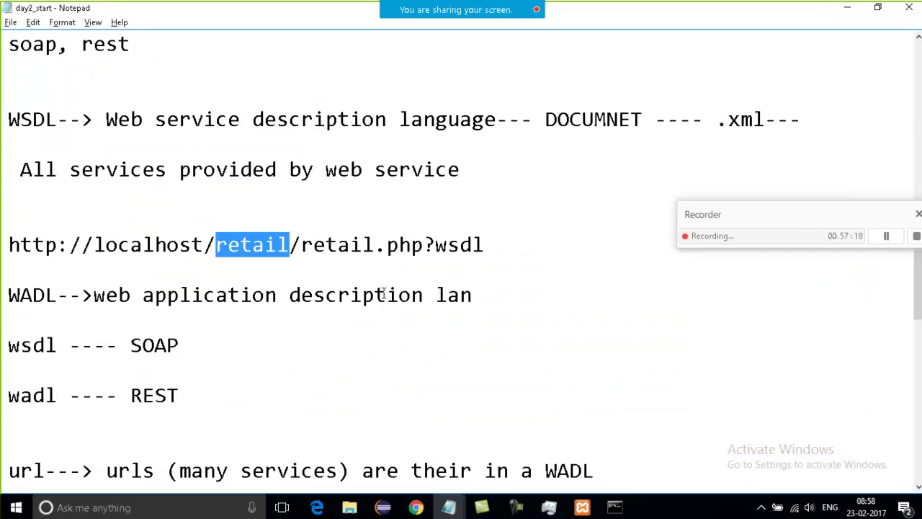
pyautogui.click(384, 293)
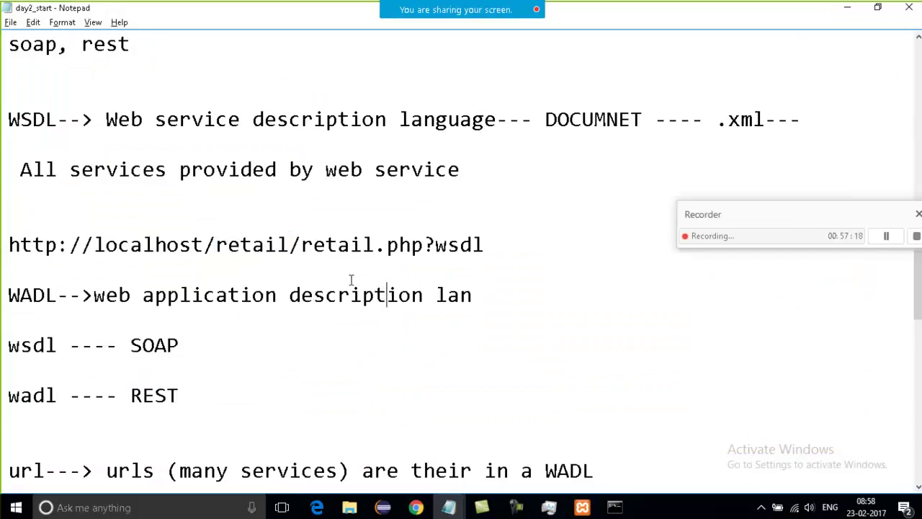
pyautogui.moveTo(301, 245); pyautogui.dragTo(402, 252)
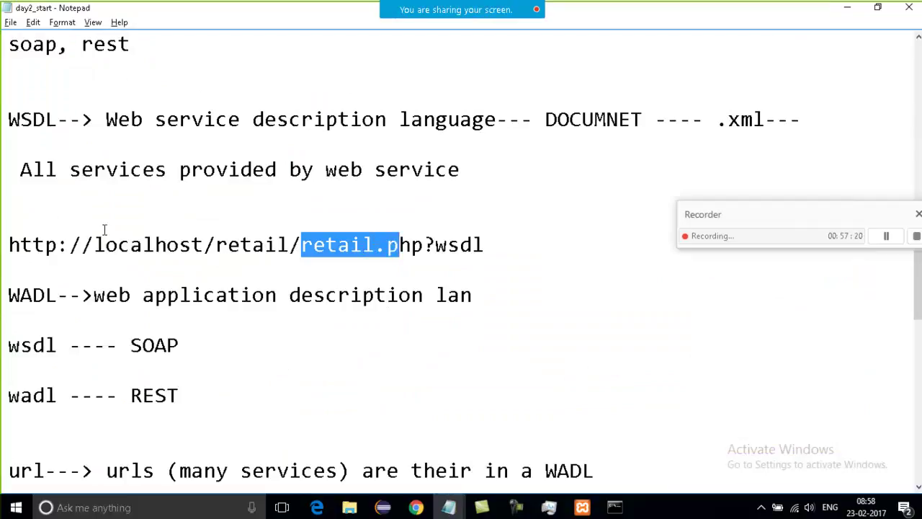
pyautogui.click(57, 245)
pyautogui.moveTo(52, 247); pyautogui.dragTo(3, 245)
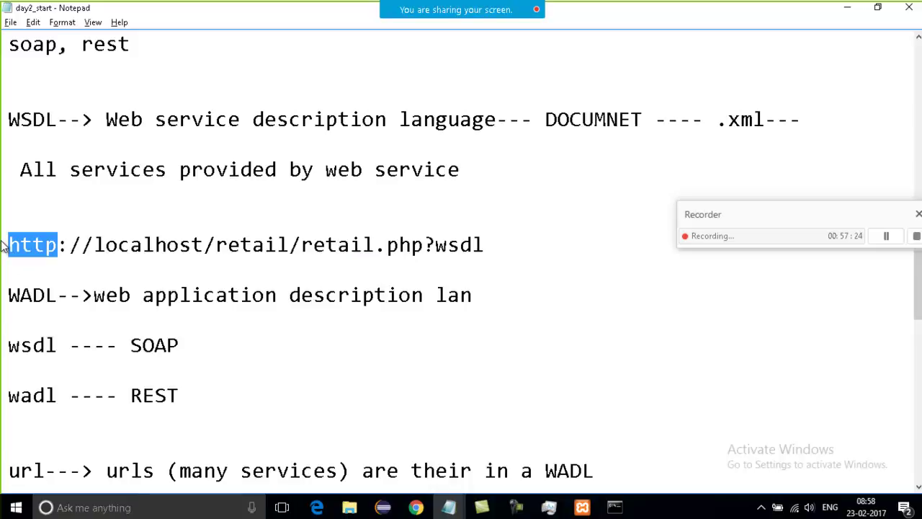
pyautogui.click(64, 243)
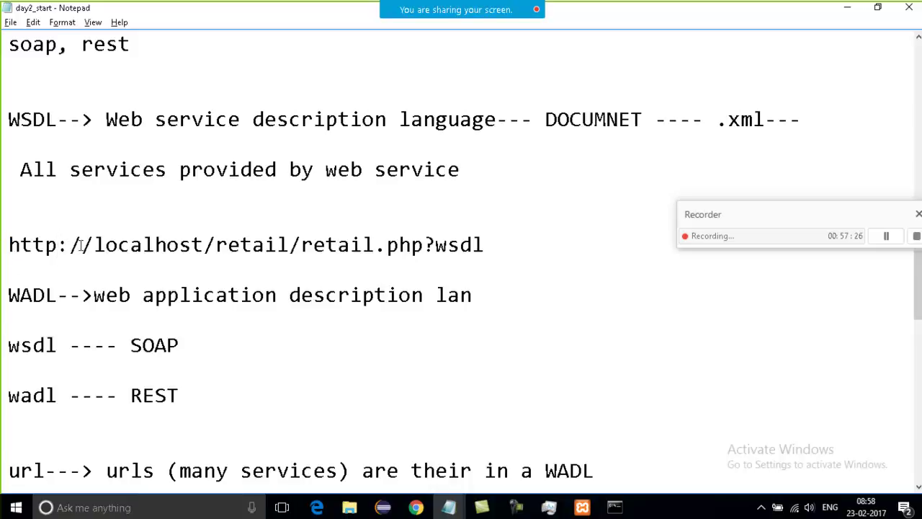
pyautogui.moveTo(92, 245); pyautogui.dragTo(448, 249)
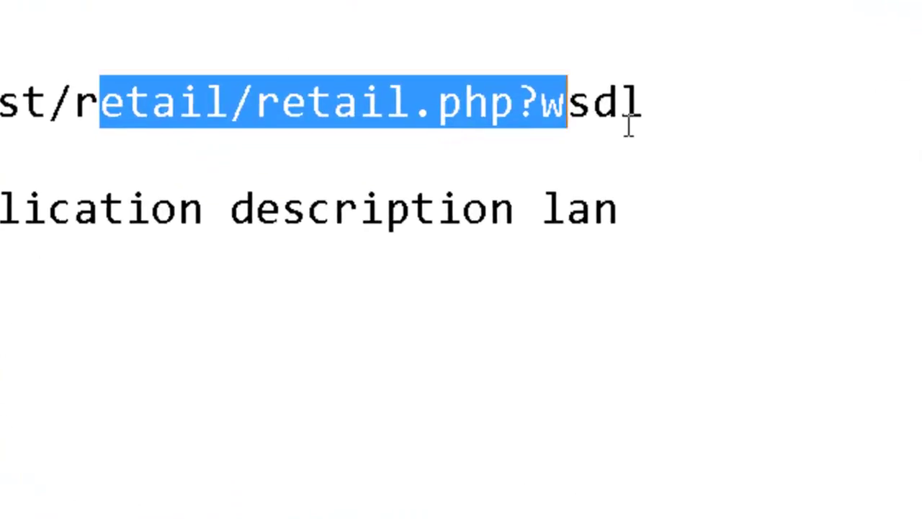
pyautogui.moveTo(644, 106); pyautogui.dragTo(515, 107)
pyautogui.click(541, 105)
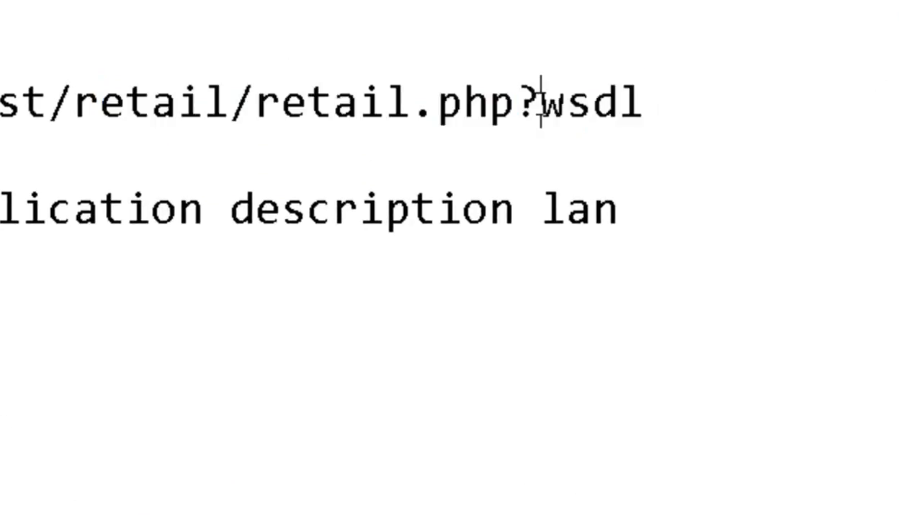
pyautogui.tripleClick(644, 105)
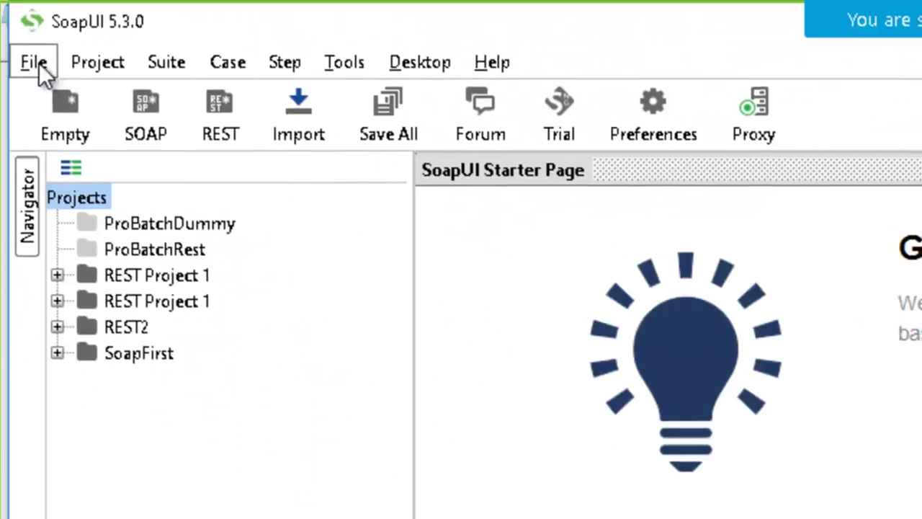
pyautogui.click(34, 63)
pyautogui.click(107, 138)
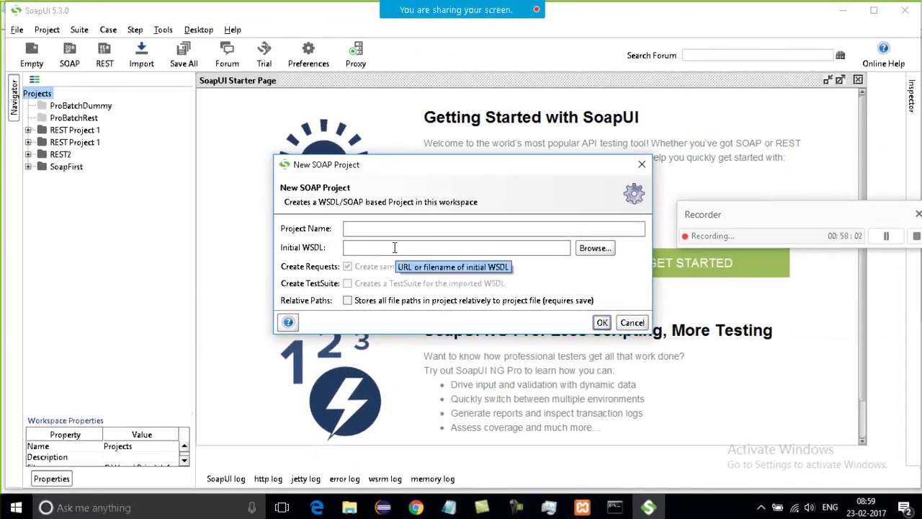
pyautogui.hotkey('ctrl', 'v')
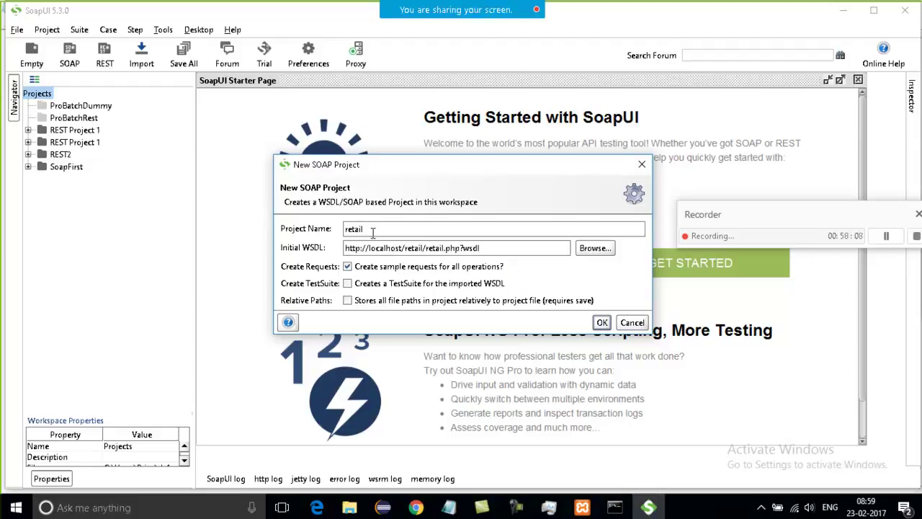
pyautogui.moveTo(356, 248); pyautogui.dragTo(436, 248)
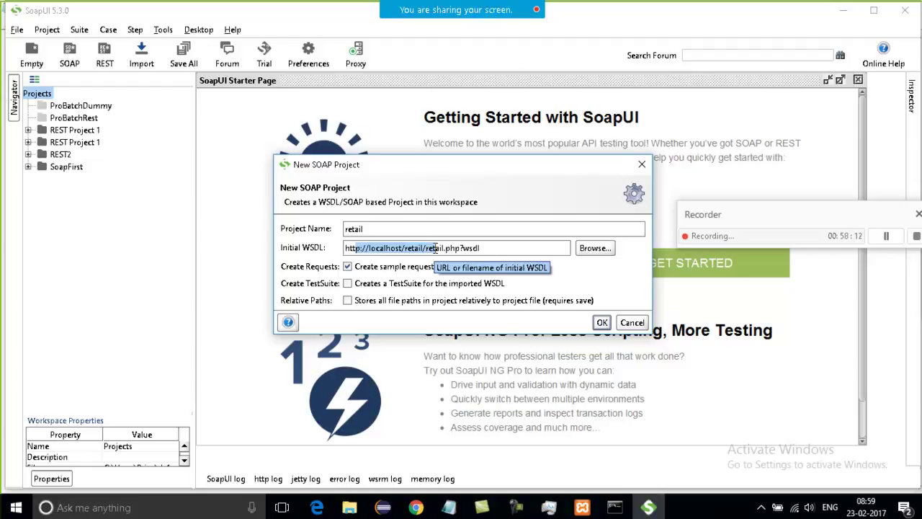
pyautogui.moveTo(501, 248); pyautogui.dragTo(395, 248)
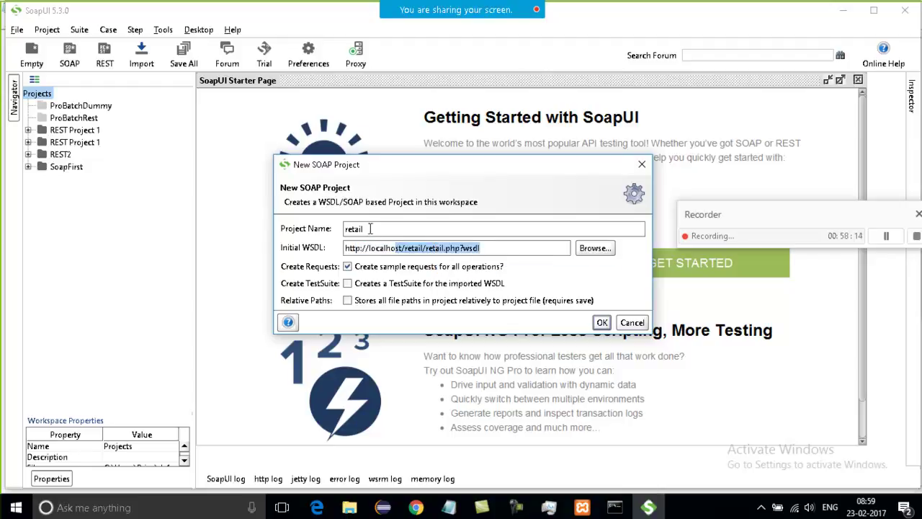
pyautogui.doubleClick(370, 228)
pyautogui.press('BackSpace')
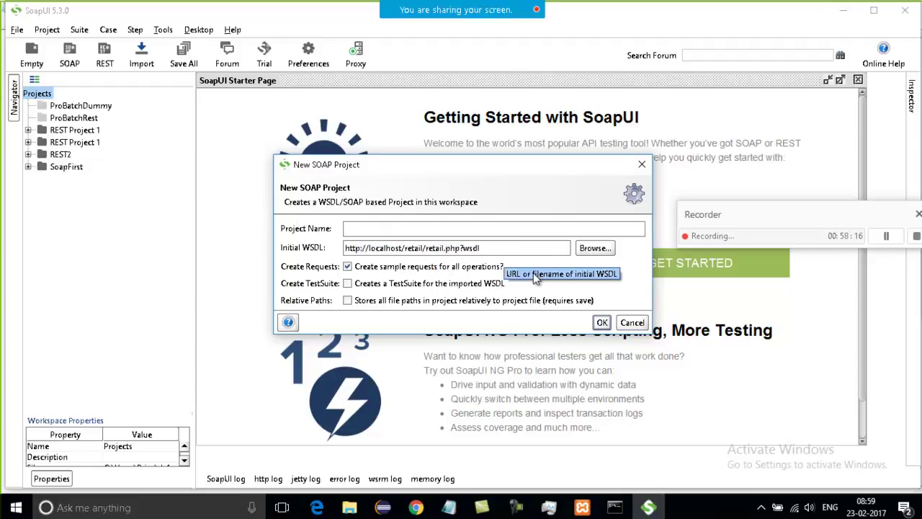
pyautogui.moveTo(487, 248); pyautogui.dragTo(296, 238)
pyautogui.hotkey('ctrl', 'c')
pyautogui.press('BackSpace')
pyautogui.hotkey('ctrl', 'v')
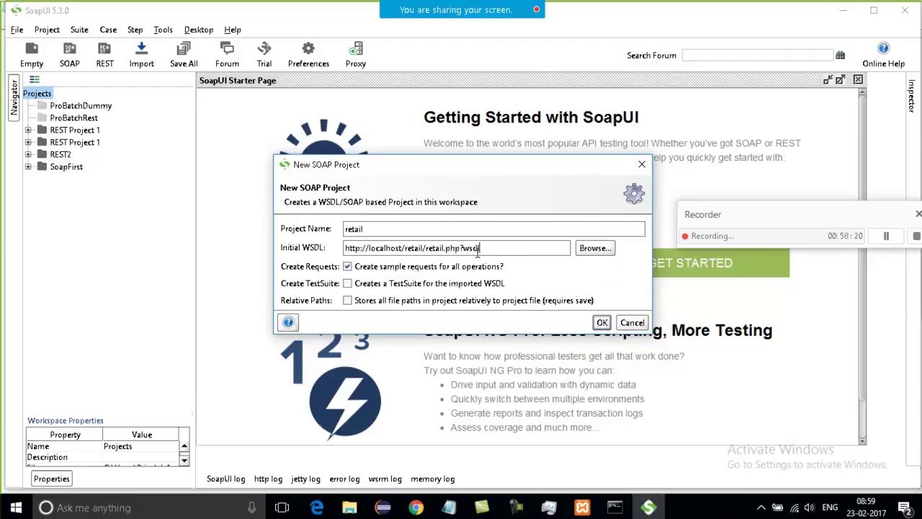
# Highlight the initial WSDL address, the project name retail, and the matching retail part of the address.
pyautogui.moveTo(489, 248); pyautogui.dragTo(394, 238)
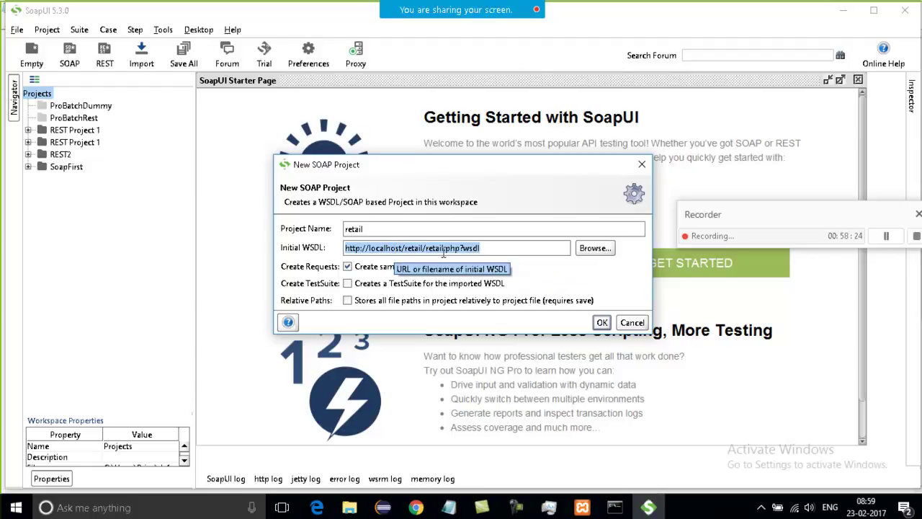
pyautogui.click(444, 249)
pyautogui.moveTo(371, 229); pyautogui.dragTo(310, 230)
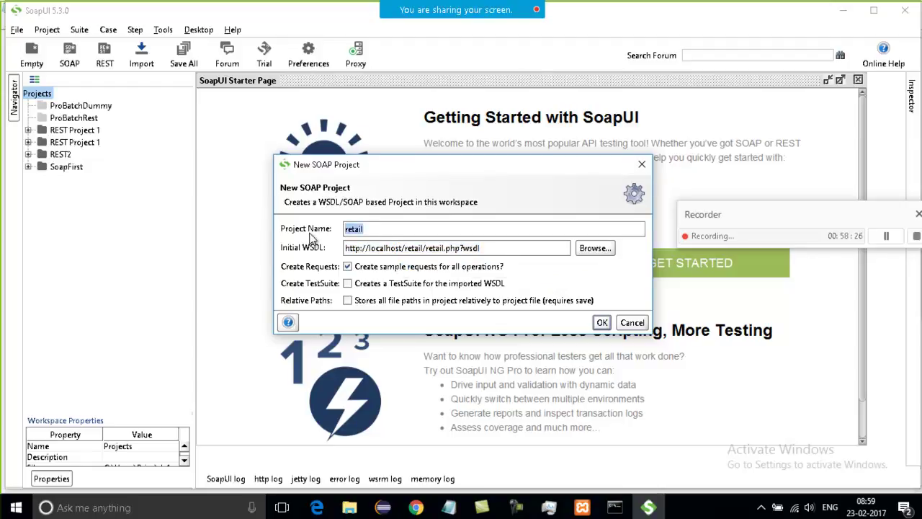
pyautogui.moveTo(405, 248); pyautogui.dragTo(485, 249)
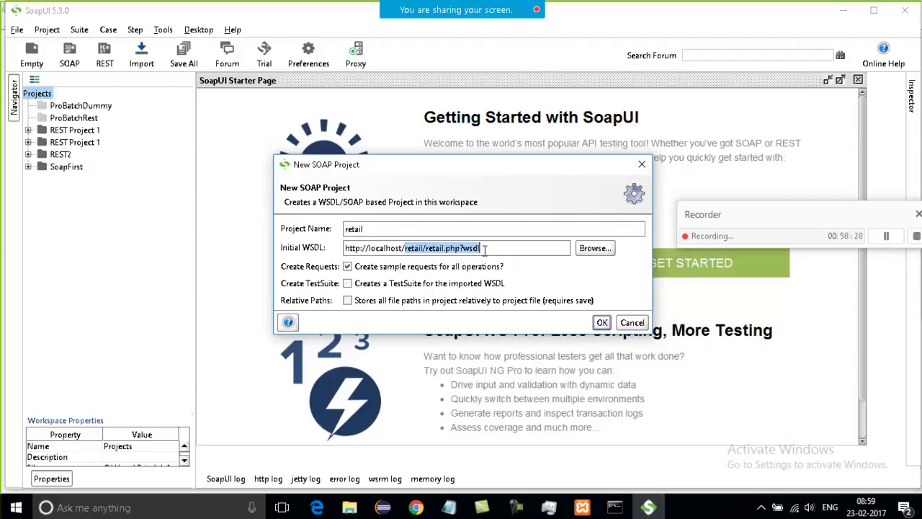
# Set the project name to soap1 and switch the creation of sample requests for all operations off and on again.
pyautogui.moveTo(409, 230); pyautogui.dragTo(344, 230)
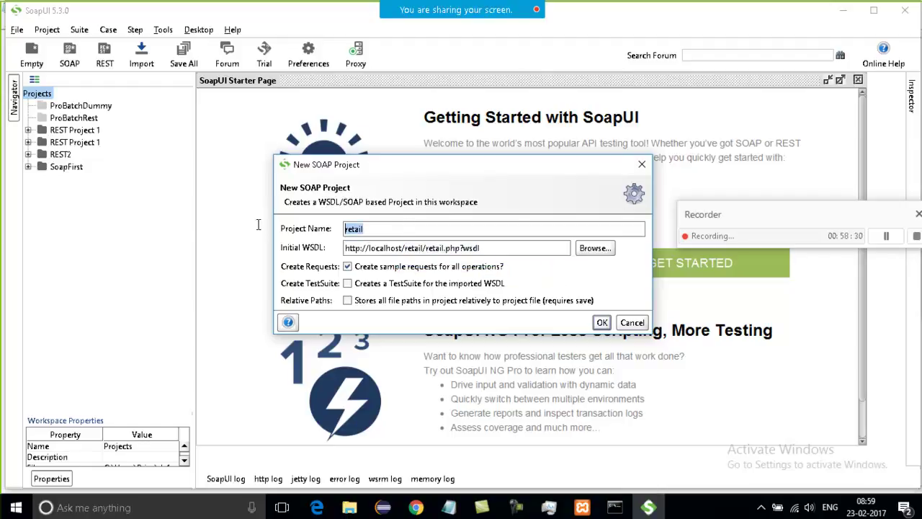
pyautogui.write('soap1')
pyautogui.click(386, 268)
pyautogui.click(402, 270)
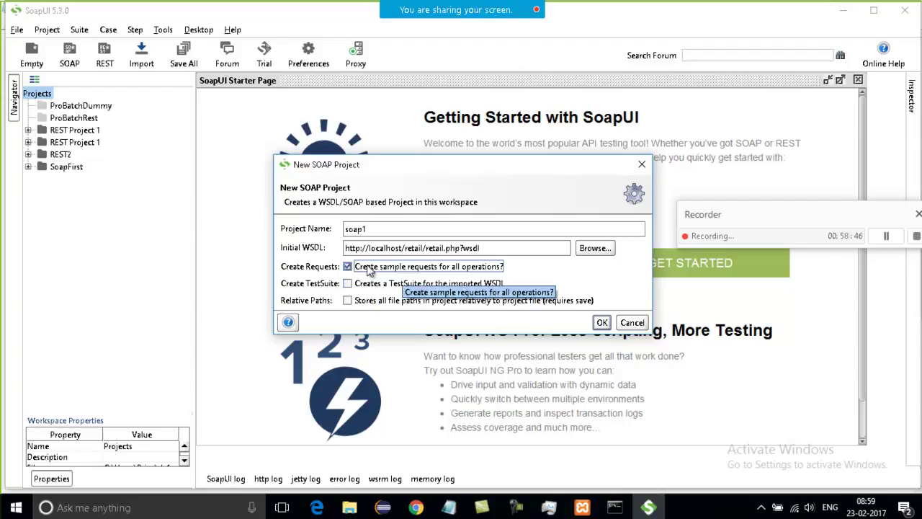
# Create the soap1 project from the retail WSDL with sample requests for all operations left enabled.
pyautogui.click(347, 267)
pyautogui.click(348, 266)
pyautogui.click(602, 323)
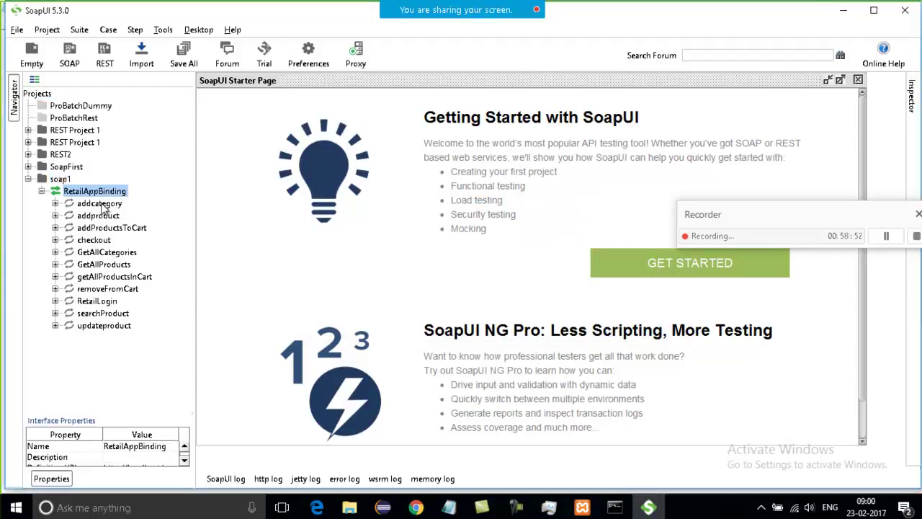
# Collapse and re-expand the soap1 project and its RetailAppBinding interface, and examine the sample request under the addcategory operation.
pyautogui.click(41, 192)
pyautogui.click(27, 178)
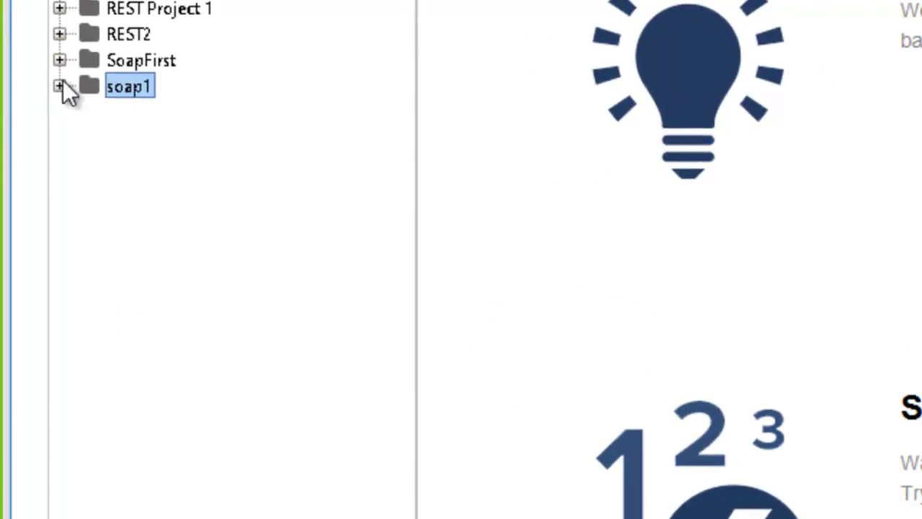
pyautogui.click(60, 86)
pyautogui.click(88, 112)
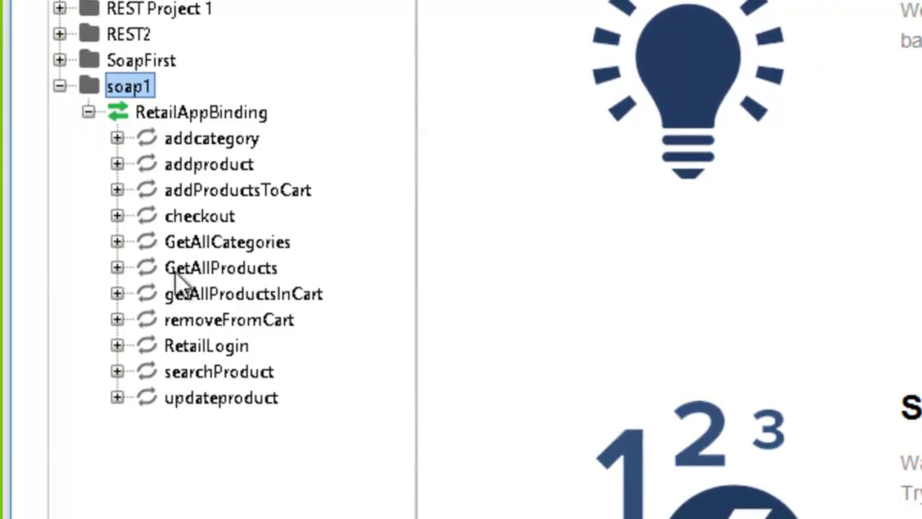
pyautogui.click(117, 138)
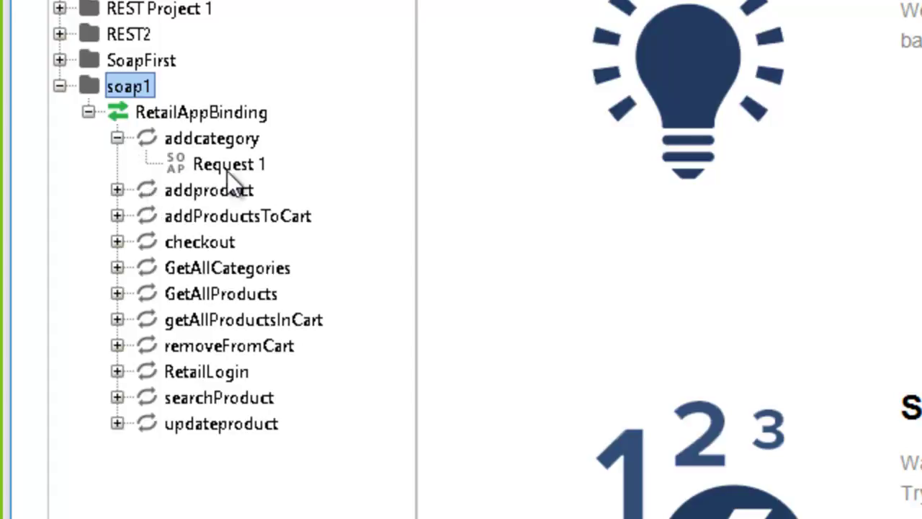
pyautogui.click(117, 139)
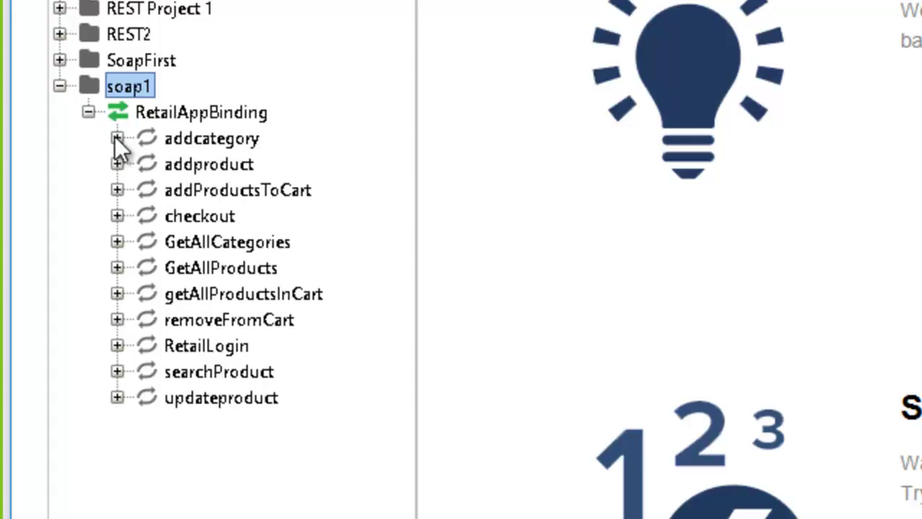
# Show the soap1 project overview, and fold and unfold RetailAppBinding and addcategory to review the project, interface, operation and request levels.
pyautogui.click(87, 112)
pyautogui.click(88, 112)
pyautogui.click(61, 87)
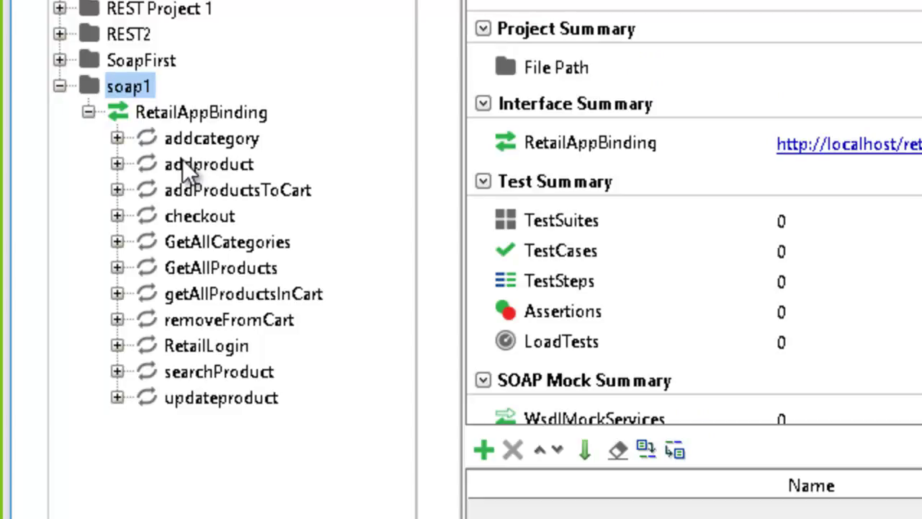
pyautogui.click(116, 138)
pyautogui.click(116, 139)
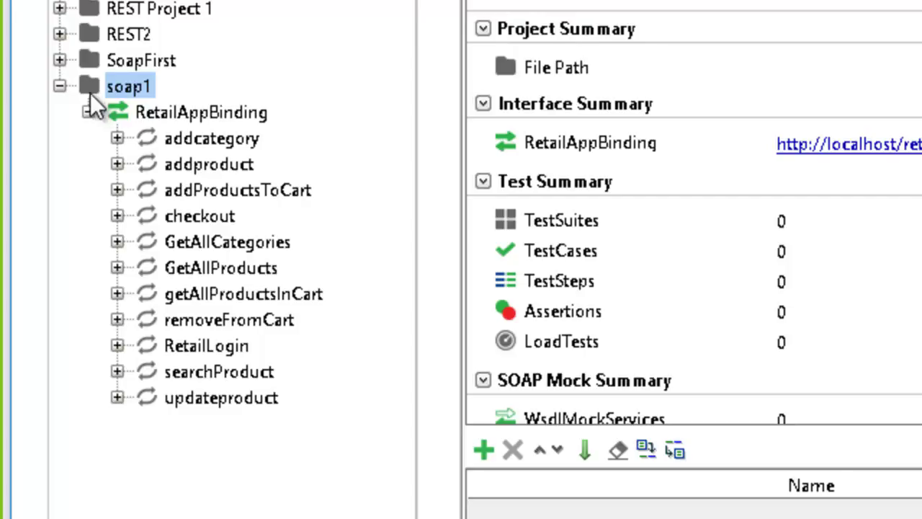
pyautogui.click(87, 112)
pyautogui.click(87, 111)
pyautogui.click(117, 138)
pyautogui.click(117, 138)
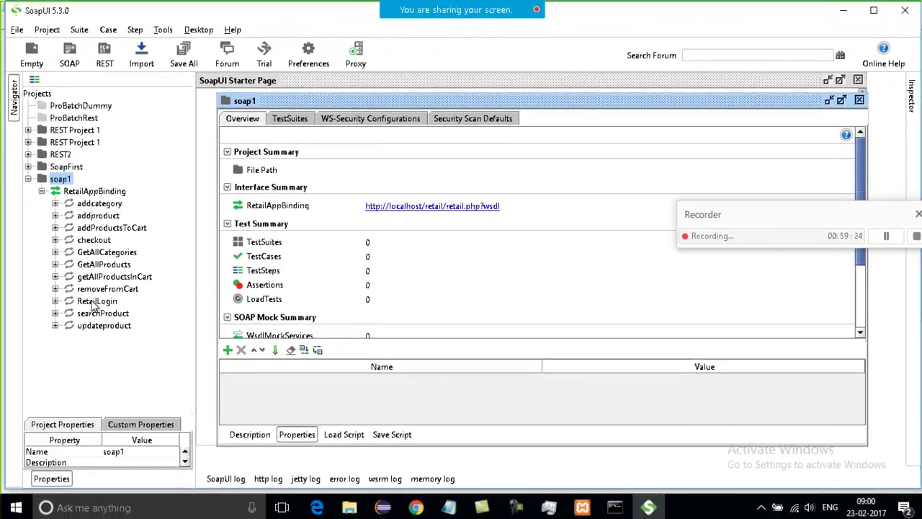
# Switch to the SOAPUI_priya spreadsheet in Chrome and select the Building soap project topic under Day 2-SOAP/REST.
pyautogui.click(416, 507)
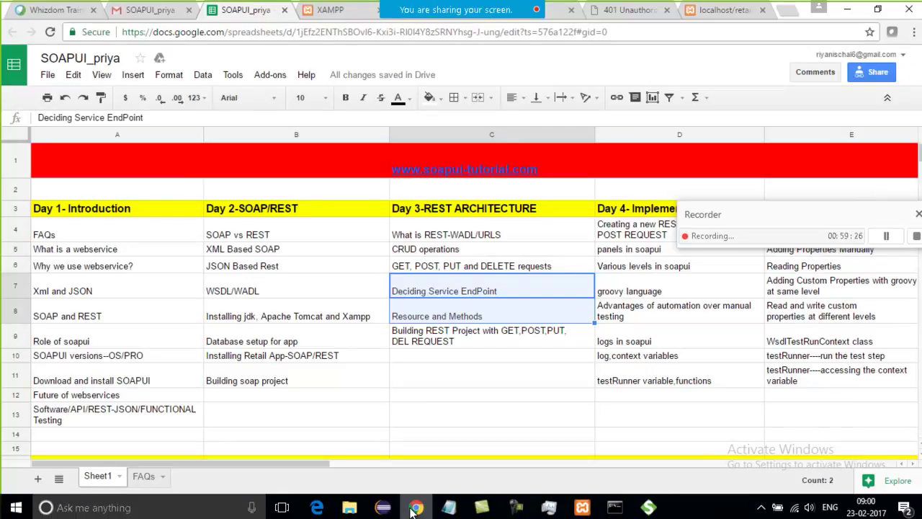
pyautogui.click(358, 384)
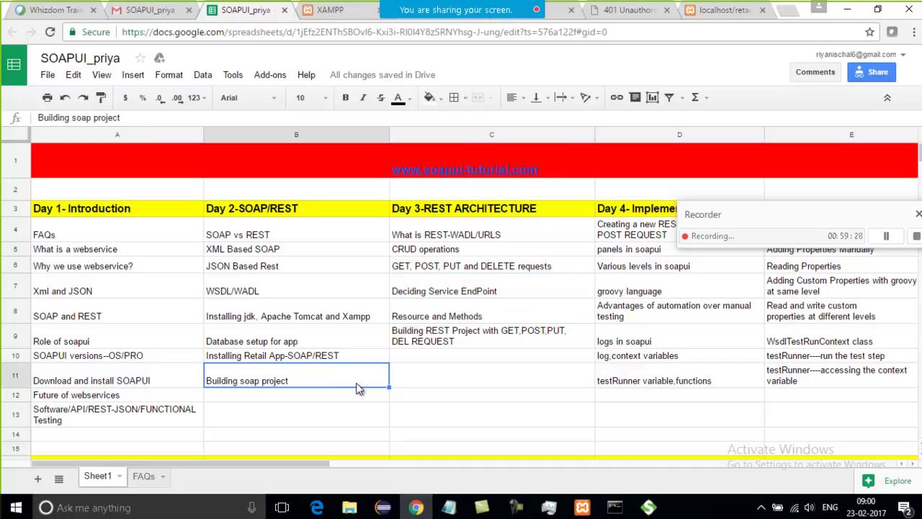